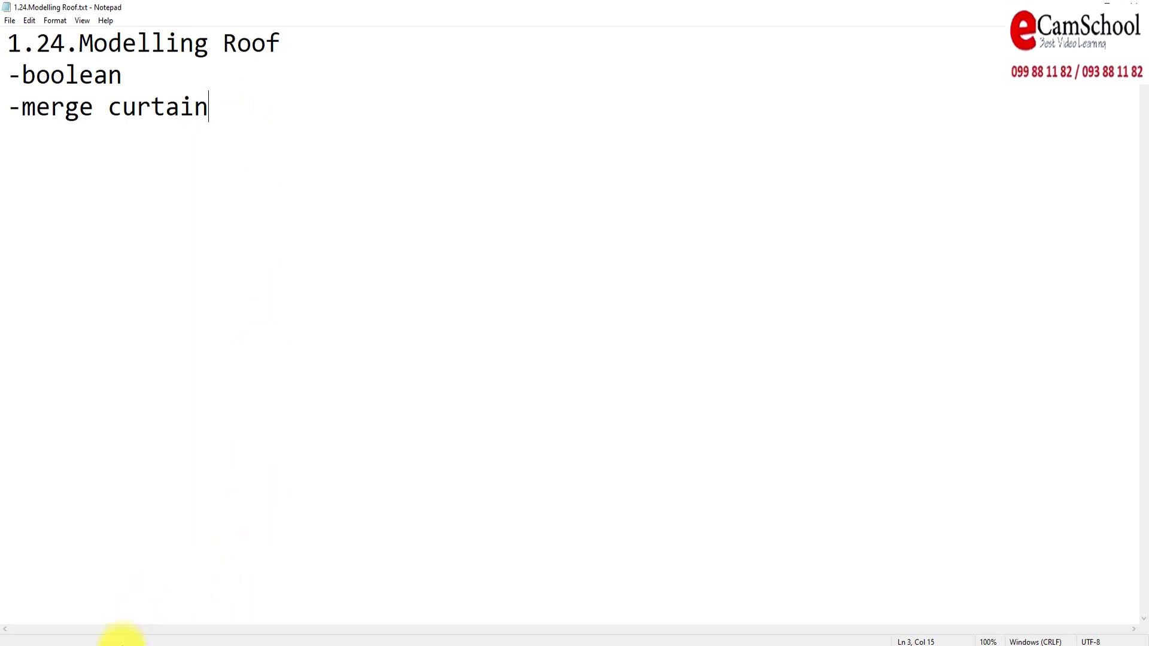
Open the 1.23.Merge Door final max2018.max house file in 3ds Max from the Chapter 1 Modelling folder.
{"action": "left_click", "coordinate": [120, 629]}
{"action": "left_click", "coordinate": [459, 39]}
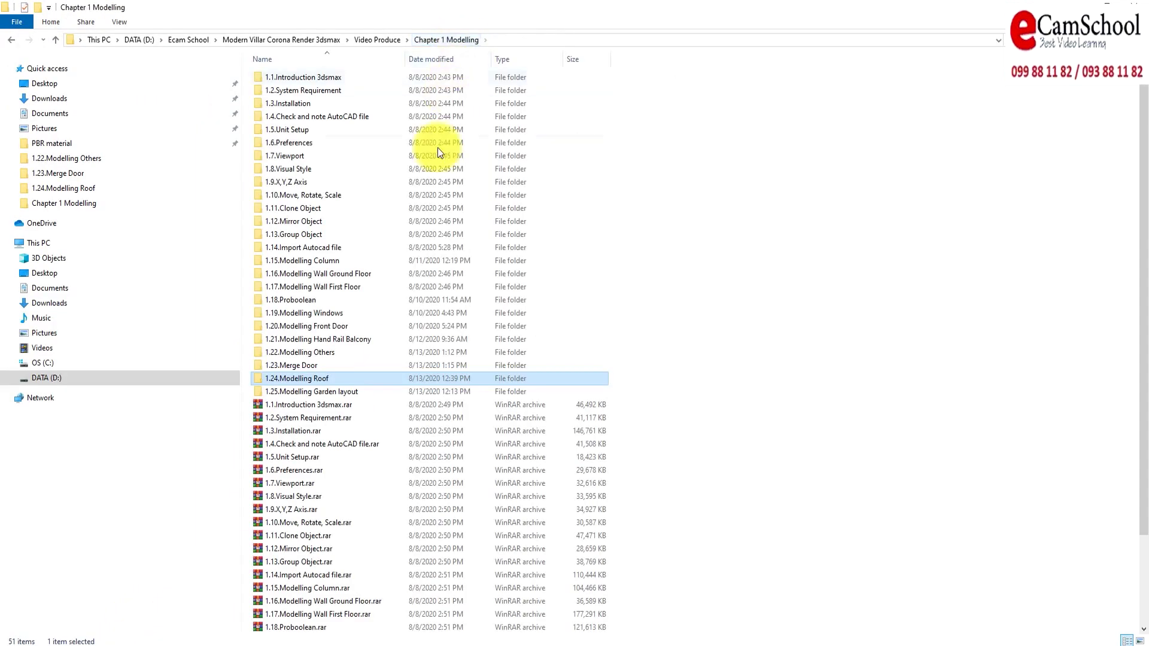
{"action": "double_click", "coordinate": [282, 367]}
{"action": "left_click_drag", "start_coordinate": [503, 186], "coordinate": [400, 598]}
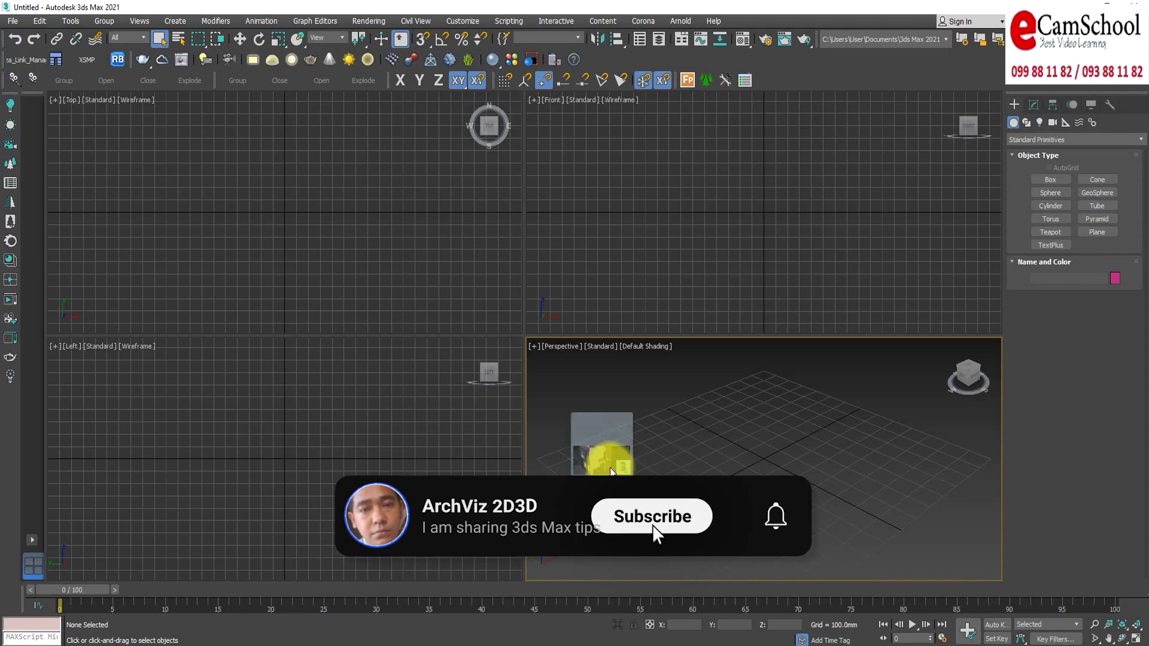
{"action": "left_click_drag", "start_coordinate": [400, 601], "coordinate": [702, 430]}
{"action": "left_click", "coordinate": [737, 438]}
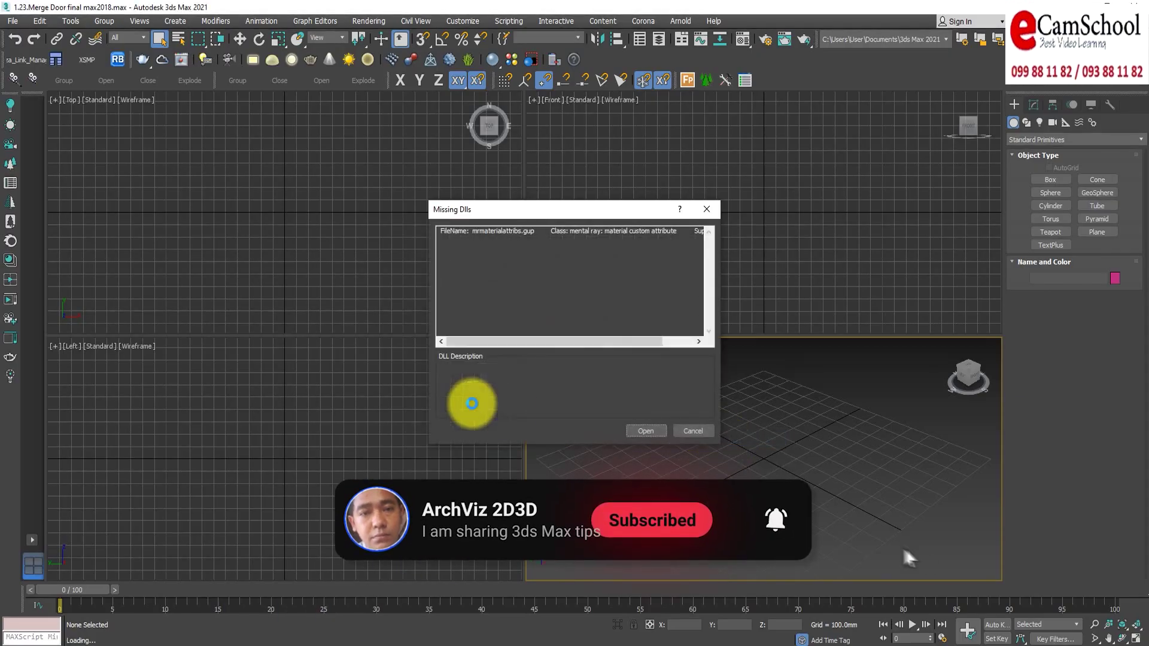
Dismiss the Missing DLLs warning and view the whole house from above.
{"action": "left_click", "coordinate": [658, 431]}
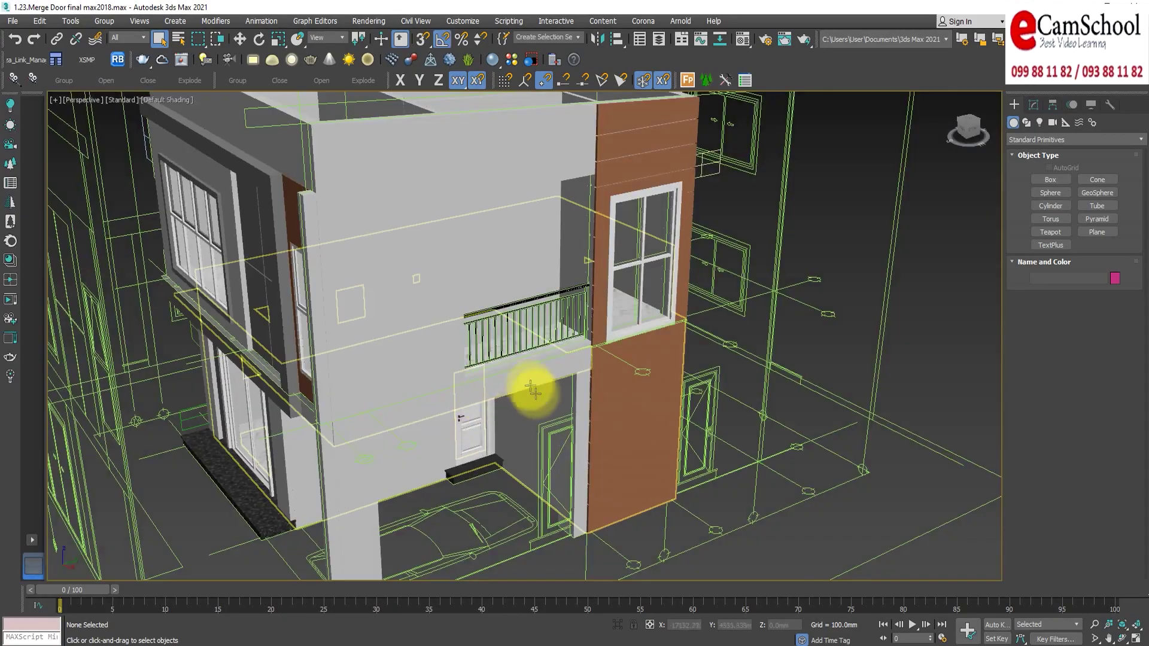
{"action": "scroll", "coordinate": [533, 389], "scroll_direction": "down", "scroll_amount": 2}
{"action": "mouse_move", "coordinate": [495, 321]}
{"action": "middle_mouse_down", "text": "alt"}
{"action": "mouse_move", "coordinate": [569, 326]}
{"action": "mouse_move", "coordinate": [577, 437]}
{"action": "mouse_move", "coordinate": [585, 353]}
{"action": "mouse_move", "coordinate": [559, 349]}
{"action": "mouse_move", "coordinate": [581, 343]}
{"action": "mouse_move", "coordinate": [535, 430]}
{"action": "mouse_move", "coordinate": [609, 257]}
{"action": "mouse_move", "coordinate": [580, 385]}
{"action": "mouse_move", "coordinate": [564, 360]}
{"action": "mouse_move", "coordinate": [587, 380]}
{"action": "mouse_move", "coordinate": [526, 372]}
{"action": "middle_mouse_up", "text": "alt"}
{"action": "left_click", "coordinate": [606, 258]}
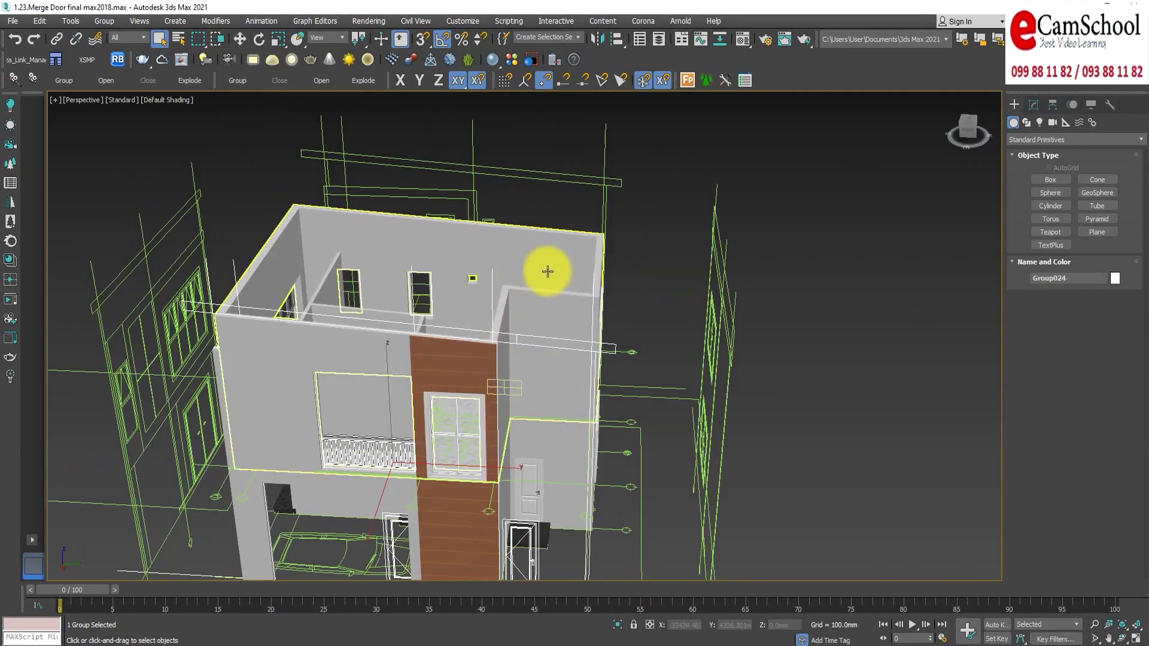
Isolate the 'left' group and face its elevation drawing head-on.
{"action": "mouse_move", "coordinate": [372, 303]}
{"action": "middle_mouse_down"}
{"action": "mouse_move", "coordinate": [489, 258]}
{"action": "mouse_move", "coordinate": [439, 320]}
{"action": "middle_mouse_up"}
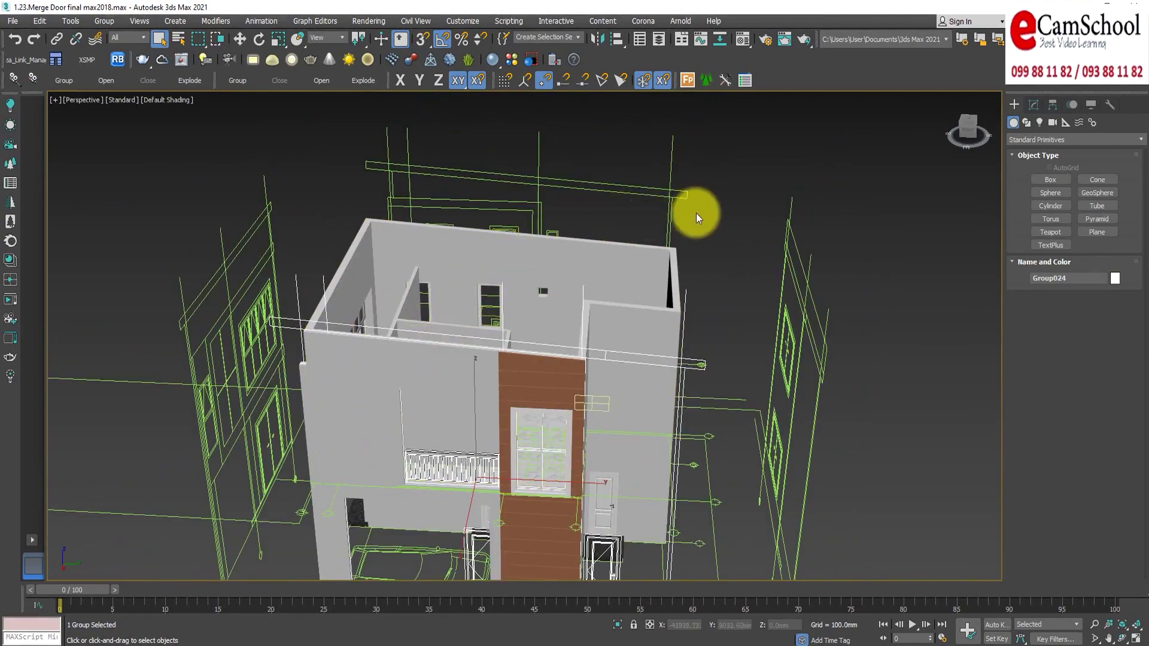
{"action": "mouse_move", "coordinate": [675, 216]}
{"action": "middle_mouse_down", "text": "alt"}
{"action": "mouse_move", "coordinate": [596, 241]}
{"action": "mouse_move", "coordinate": [505, 215]}
{"action": "mouse_move", "coordinate": [521, 282]}
{"action": "mouse_move", "coordinate": [521, 197]}
{"action": "mouse_move", "coordinate": [761, 251]}
{"action": "mouse_move", "coordinate": [605, 282]}
{"action": "mouse_move", "coordinate": [631, 275]}
{"action": "mouse_move", "coordinate": [628, 303]}
{"action": "middle_mouse_up", "text": "alt"}
{"action": "left_click", "coordinate": [765, 249]}
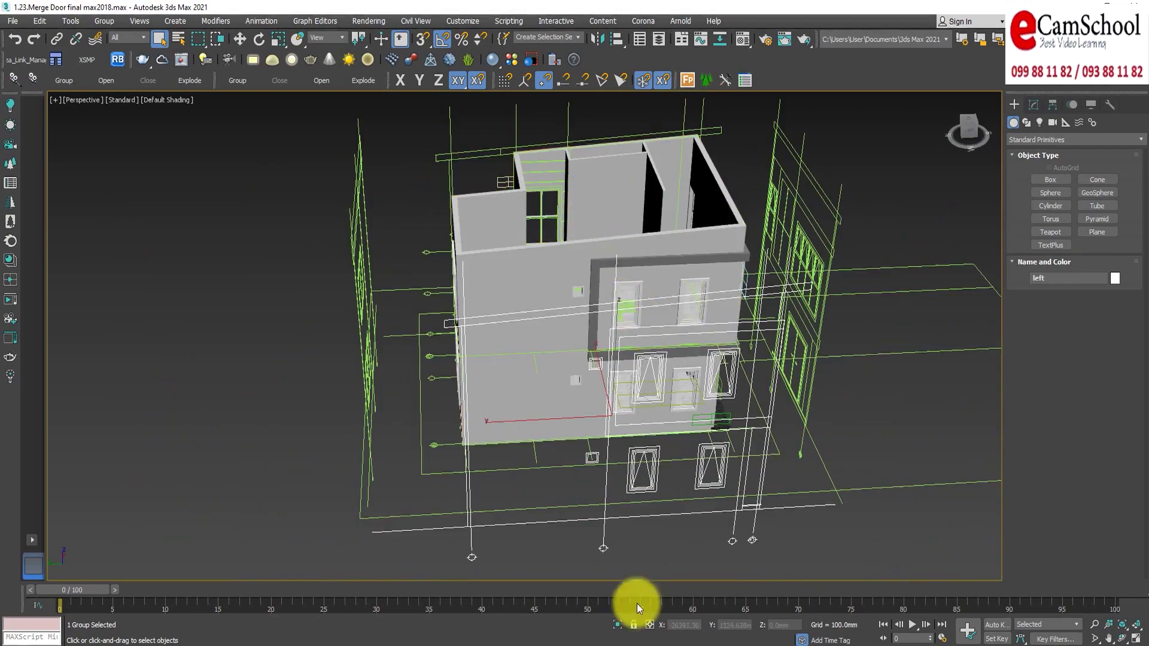
{"action": "left_click", "coordinate": [617, 625]}
{"action": "mouse_move", "coordinate": [599, 557]}
{"action": "middle_mouse_down", "text": "alt"}
{"action": "mouse_move", "coordinate": [574, 492]}
{"action": "mouse_move", "coordinate": [583, 488]}
{"action": "middle_mouse_up", "text": "alt"}
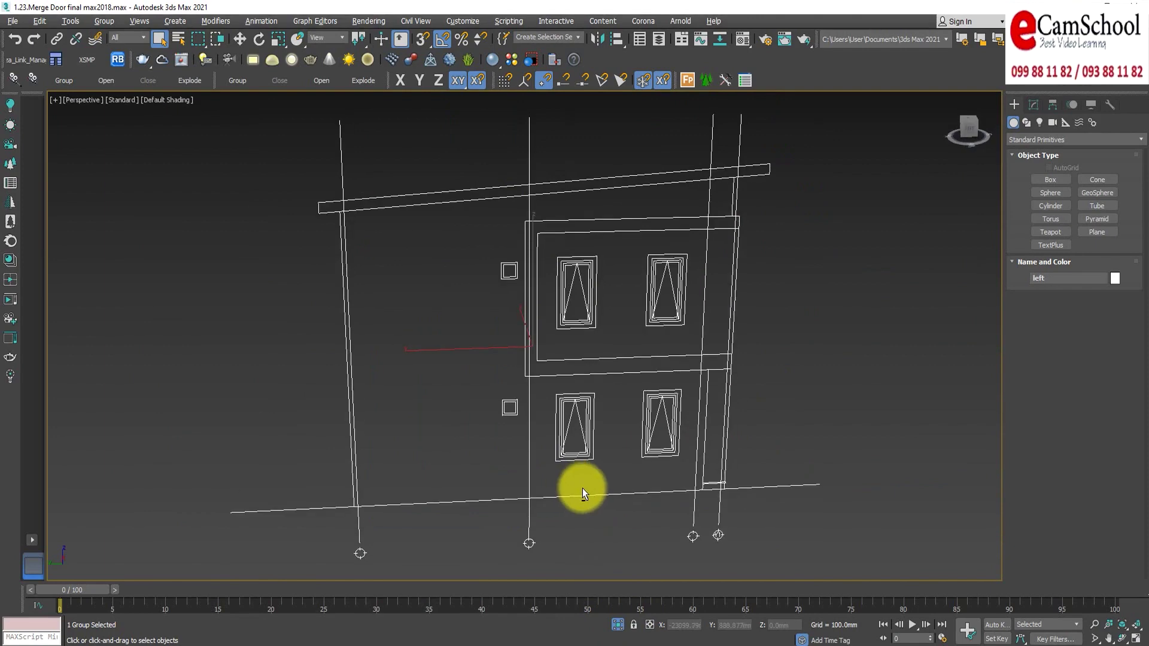
{"action": "left_click", "coordinate": [850, 375]}
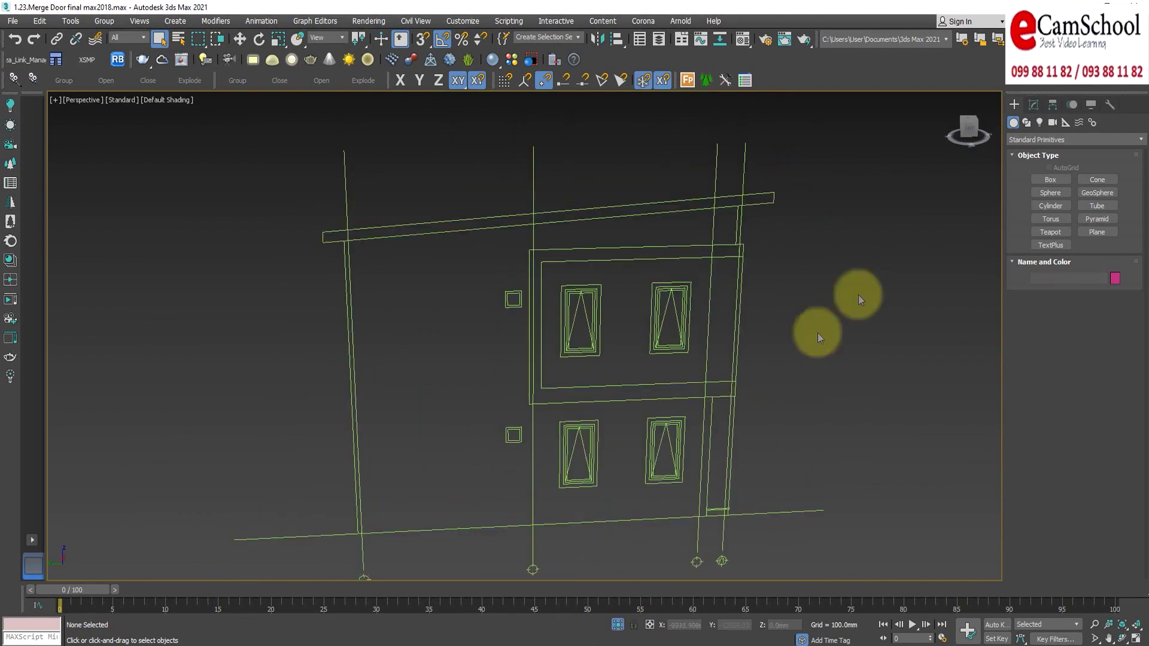
Start a Line shape with 2.5 vertex snapping on in the Left view.
{"action": "left_click", "coordinate": [1027, 124]}
{"action": "left_click", "coordinate": [1051, 189]}
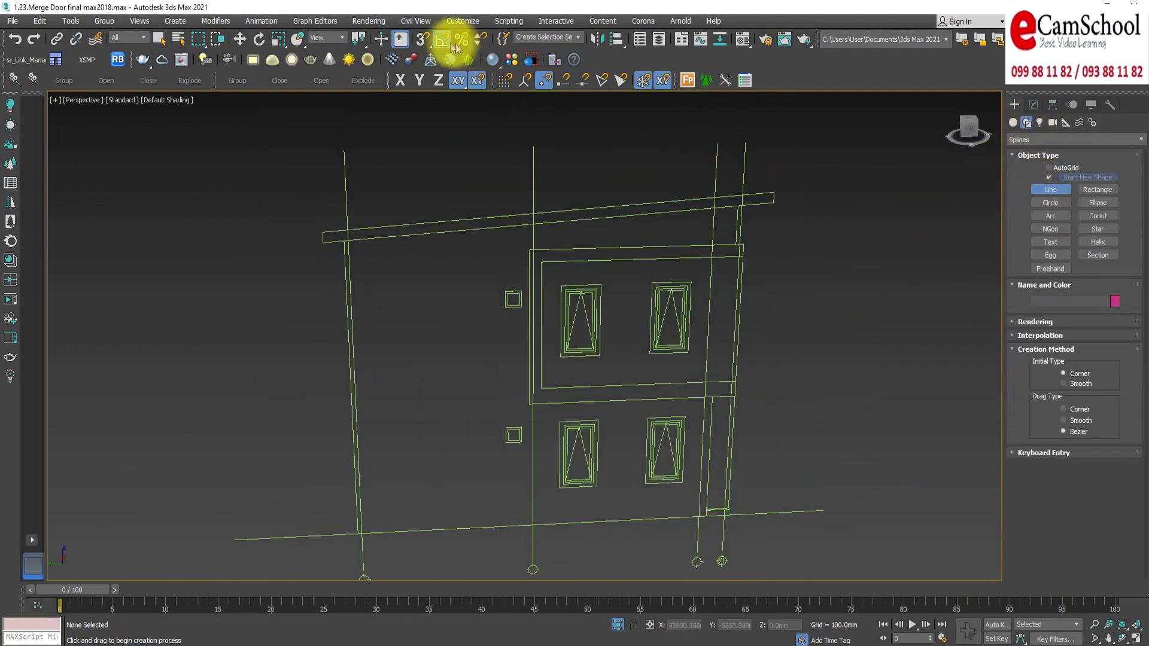
{"action": "left_click", "coordinate": [419, 41]}
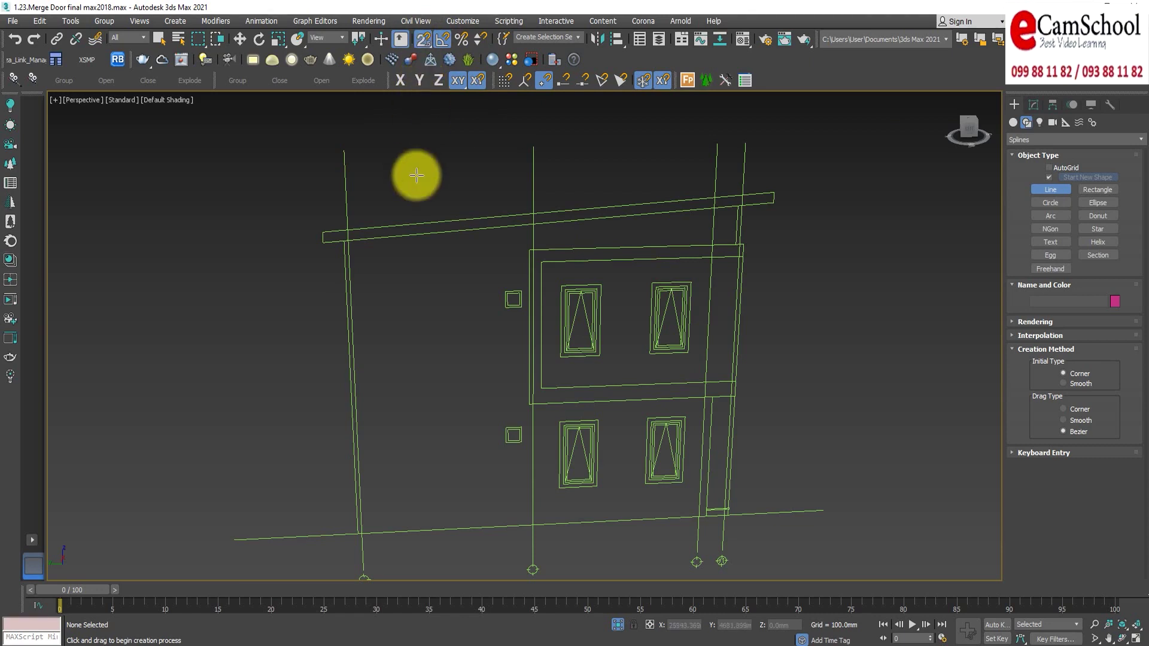
{"action": "key", "text": "l"}
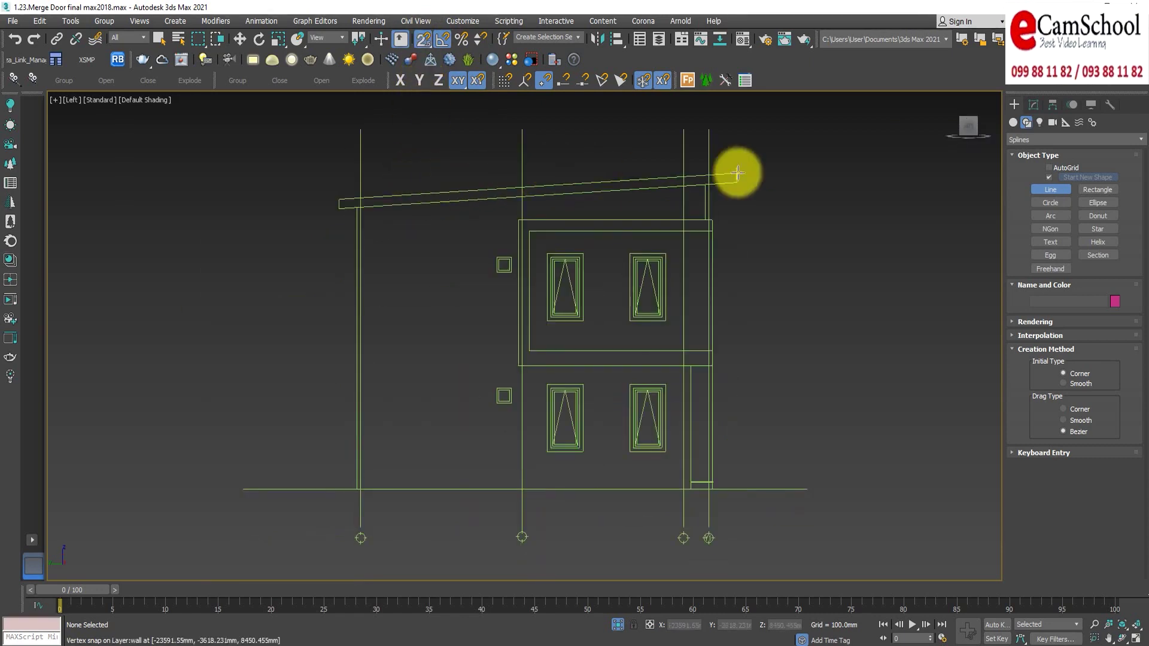
{"action": "scroll", "coordinate": [748, 180], "scroll_direction": "up", "scroll_amount": 2}
Trace the roof beam's corners as a closed line spline.
{"action": "left_click", "coordinate": [740, 189]}
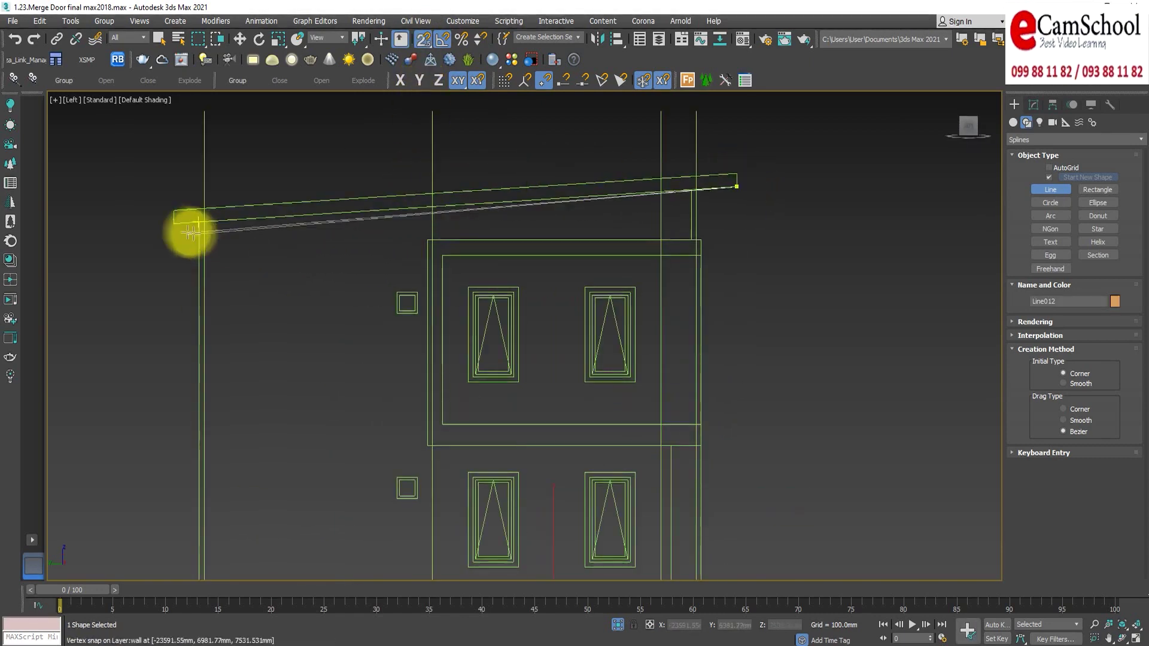
{"action": "left_click", "coordinate": [175, 211]}
{"action": "left_click", "coordinate": [736, 174]}
{"action": "left_click", "coordinate": [736, 190]}
{"action": "left_click", "coordinate": [545, 341]}
{"action": "right_click", "coordinate": [814, 222]}
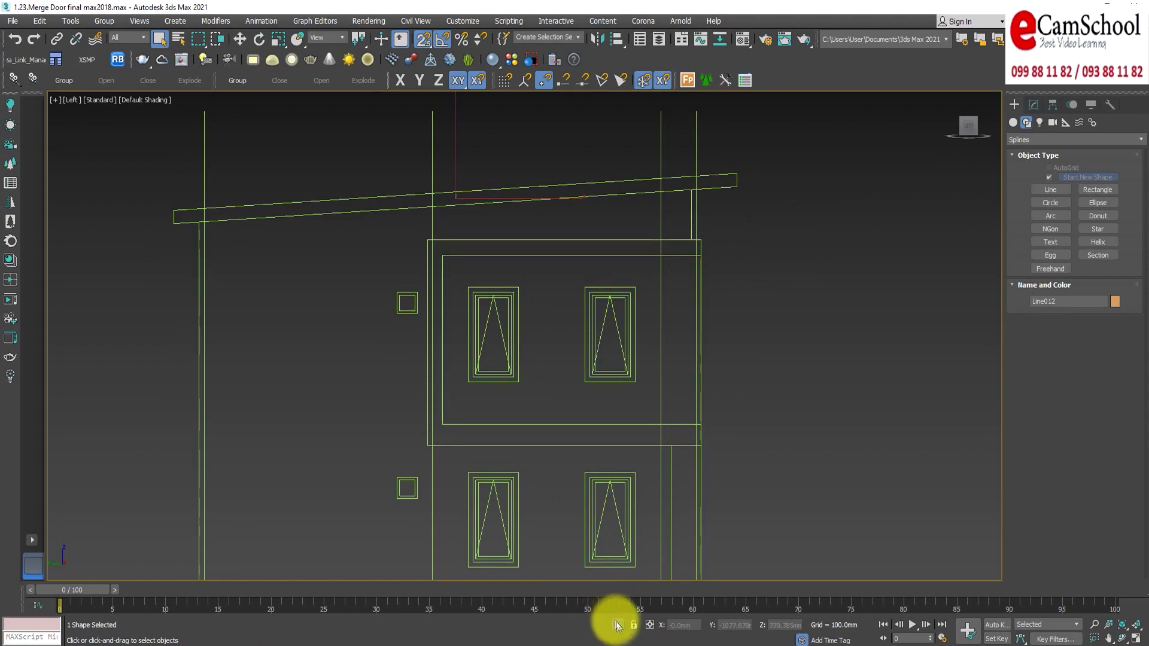
End isolation to show the full building and orbit into 3D.
{"action": "left_click", "coordinate": [617, 626]}
{"action": "mouse_move", "coordinate": [712, 380]}
{"action": "middle_mouse_down", "text": "alt"}
{"action": "mouse_move", "coordinate": [652, 407]}
{"action": "mouse_move", "coordinate": [597, 404]}
{"action": "middle_mouse_up", "text": "alt"}
{"action": "left_click", "coordinate": [1034, 105]}
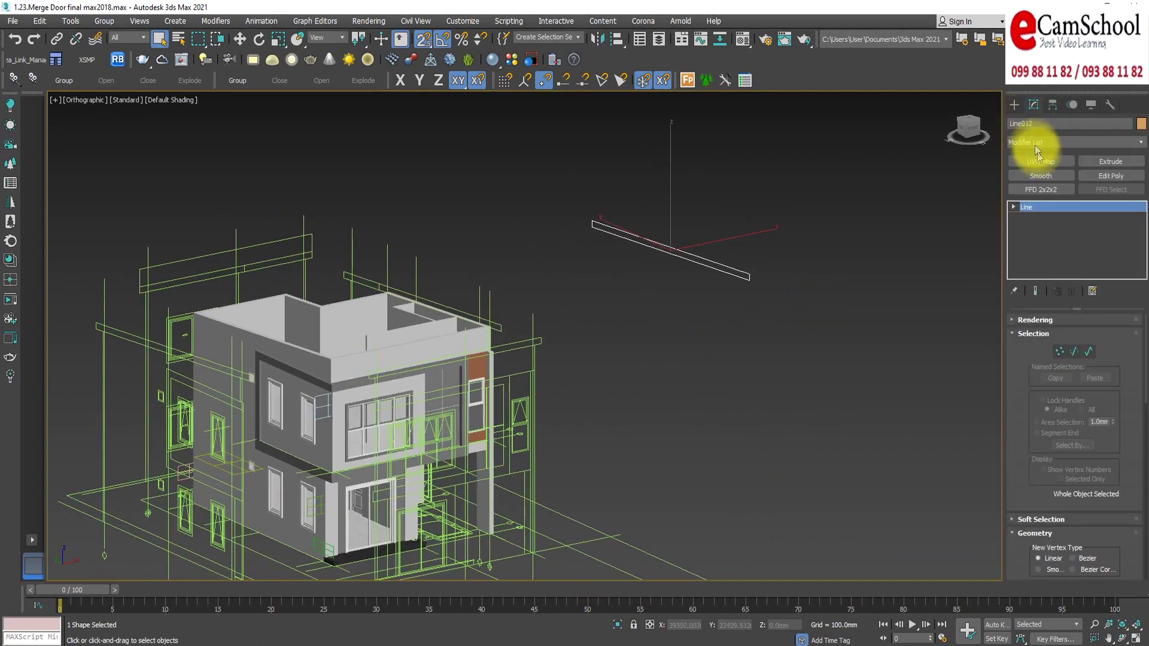
Extrude the roof outline into a slab about 9050 mm deep.
{"action": "left_click", "coordinate": [1118, 162]}
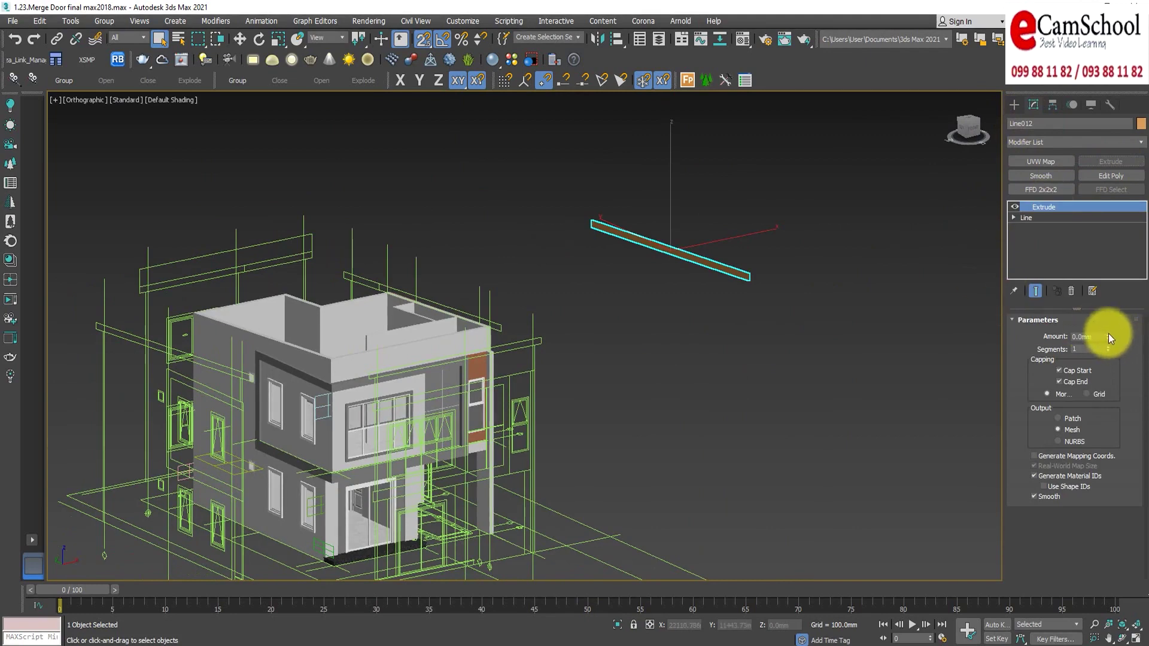
{"action": "left_click_drag", "start_coordinate": [1109, 337], "coordinate": [1085, 228]}
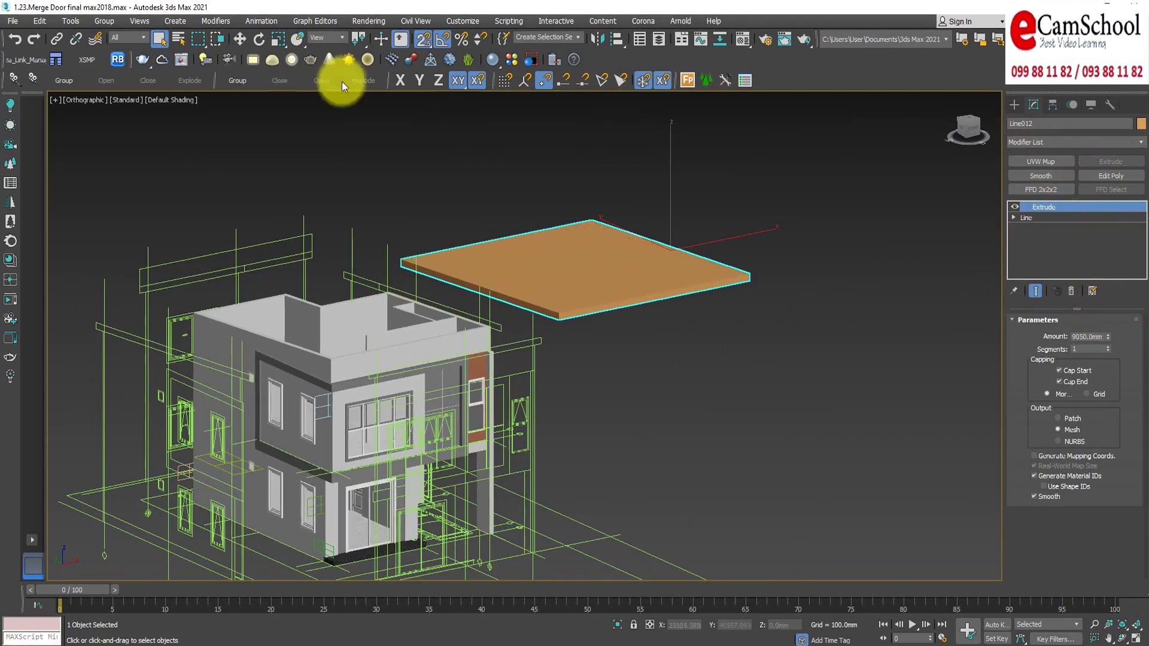
{"action": "left_click", "coordinate": [239, 39]}
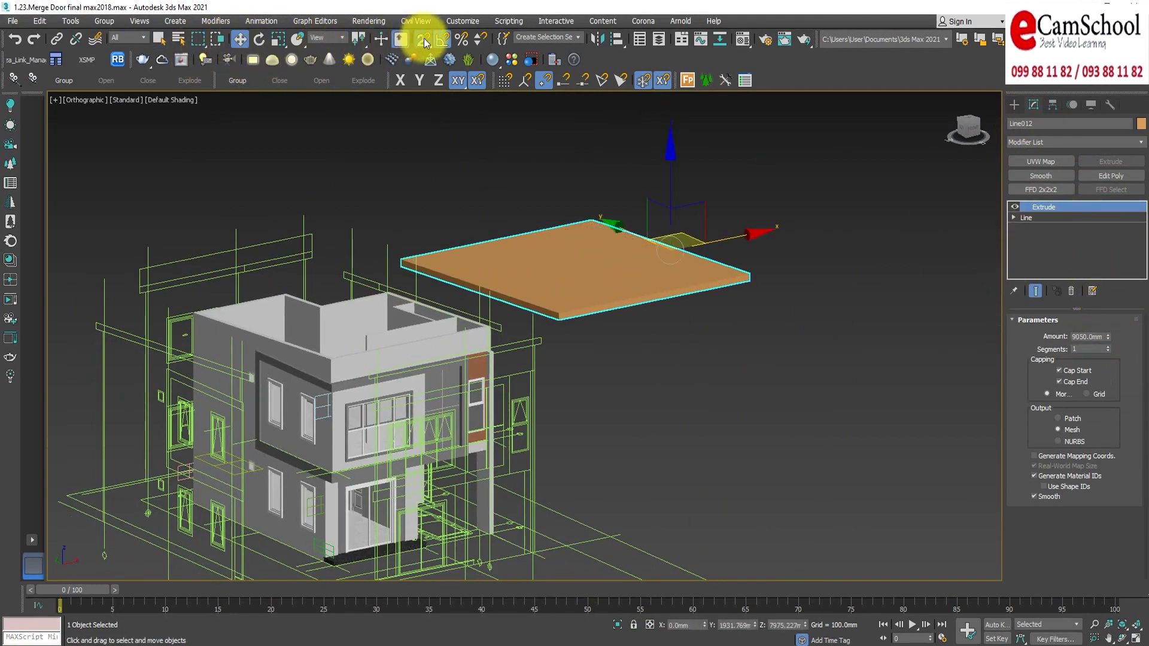
{"action": "middle_click_drag", "start_coordinate": [522, 185], "coordinate": [482, 244], "text": "alt"}
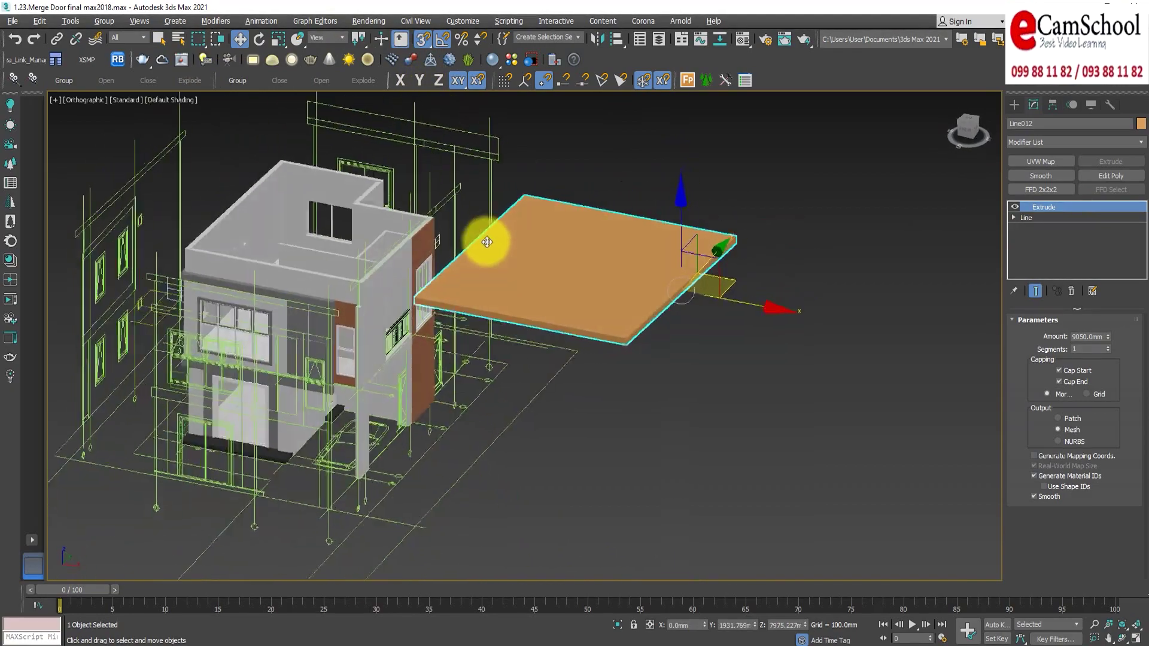
Snap the slab onto the top of the house and reduce its Amount to 8200 mm.
{"action": "scroll", "coordinate": [323, 321], "scroll_direction": "up", "scroll_amount": 3}
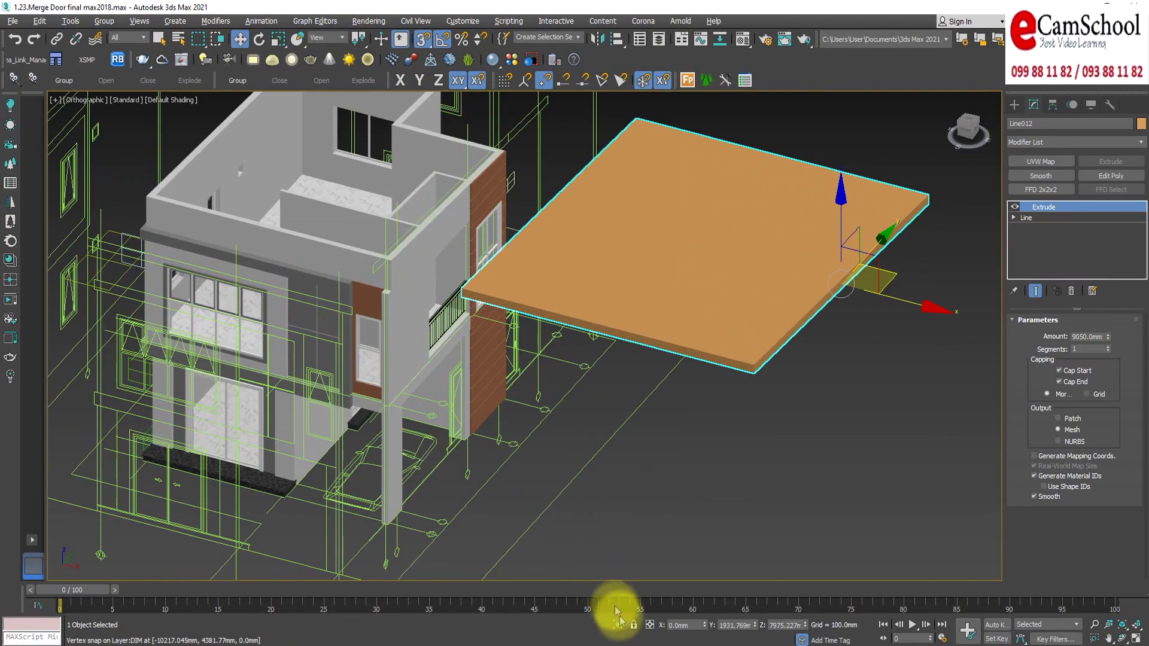
{"action": "middle_click_drag", "start_coordinate": [619, 502], "coordinate": [631, 515]}
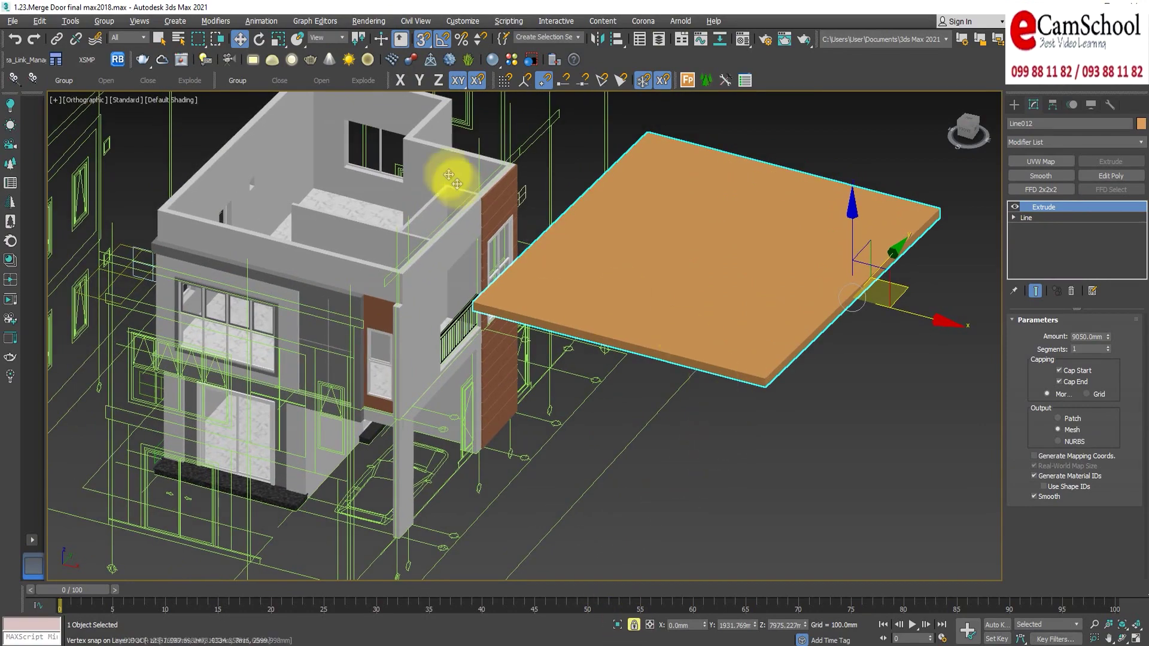
{"action": "mouse_move", "coordinate": [765, 390]}
{"action": "left_mouse_down"}
{"action": "mouse_move", "coordinate": [374, 348]}
{"action": "mouse_move", "coordinate": [362, 330]}
{"action": "left_mouse_up"}
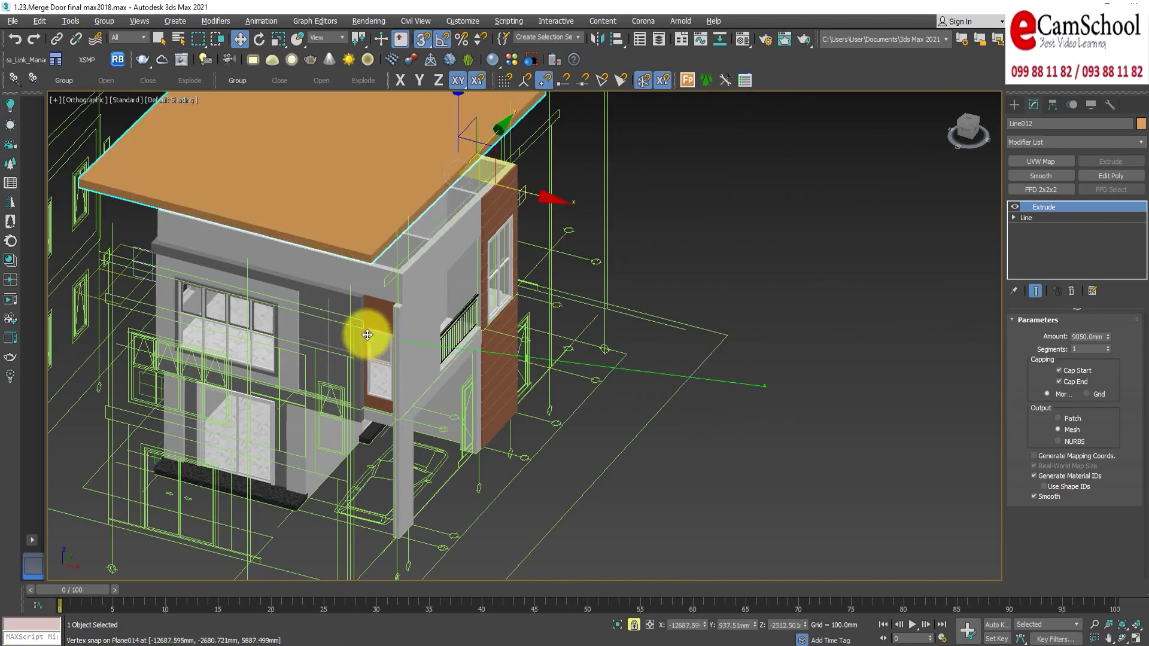
{"action": "mouse_move", "coordinate": [305, 373]}
{"action": "middle_mouse_down", "text": "alt"}
{"action": "mouse_move", "coordinate": [593, 433]}
{"action": "mouse_move", "coordinate": [641, 410]}
{"action": "mouse_move", "coordinate": [595, 405]}
{"action": "mouse_move", "coordinate": [534, 474]}
{"action": "mouse_move", "coordinate": [587, 435]}
{"action": "mouse_move", "coordinate": [606, 437]}
{"action": "mouse_move", "coordinate": [359, 344]}
{"action": "mouse_move", "coordinate": [464, 331]}
{"action": "mouse_move", "coordinate": [418, 316]}
{"action": "middle_mouse_up", "text": "alt"}
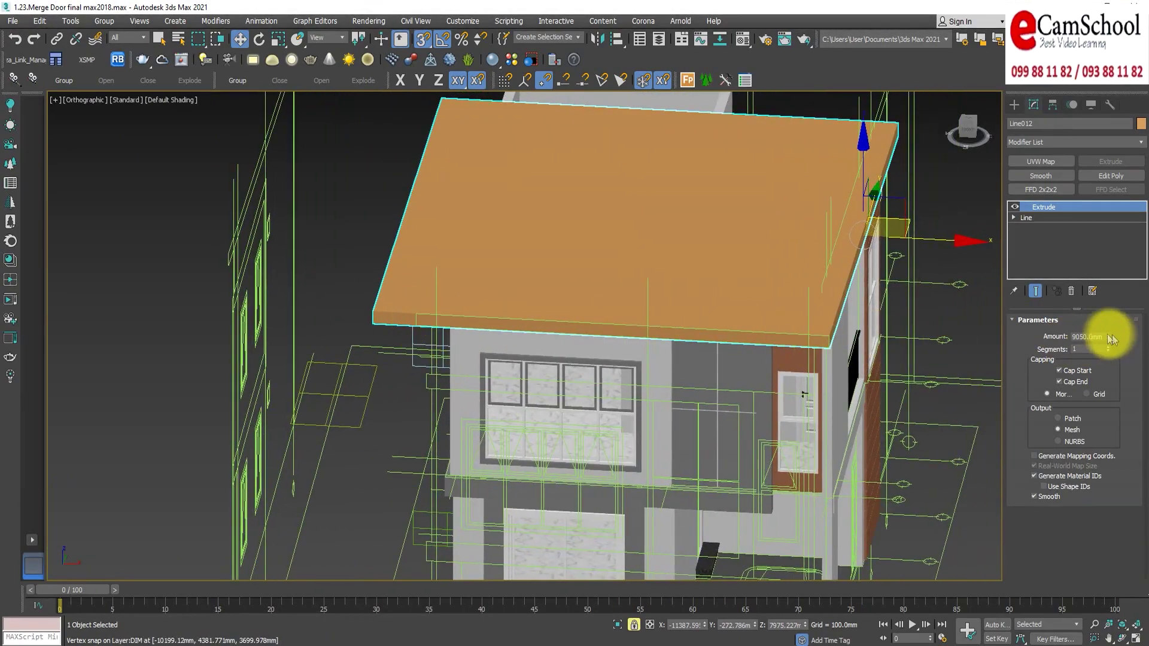
{"action": "left_click_drag", "start_coordinate": [1109, 339], "coordinate": [1105, 405]}
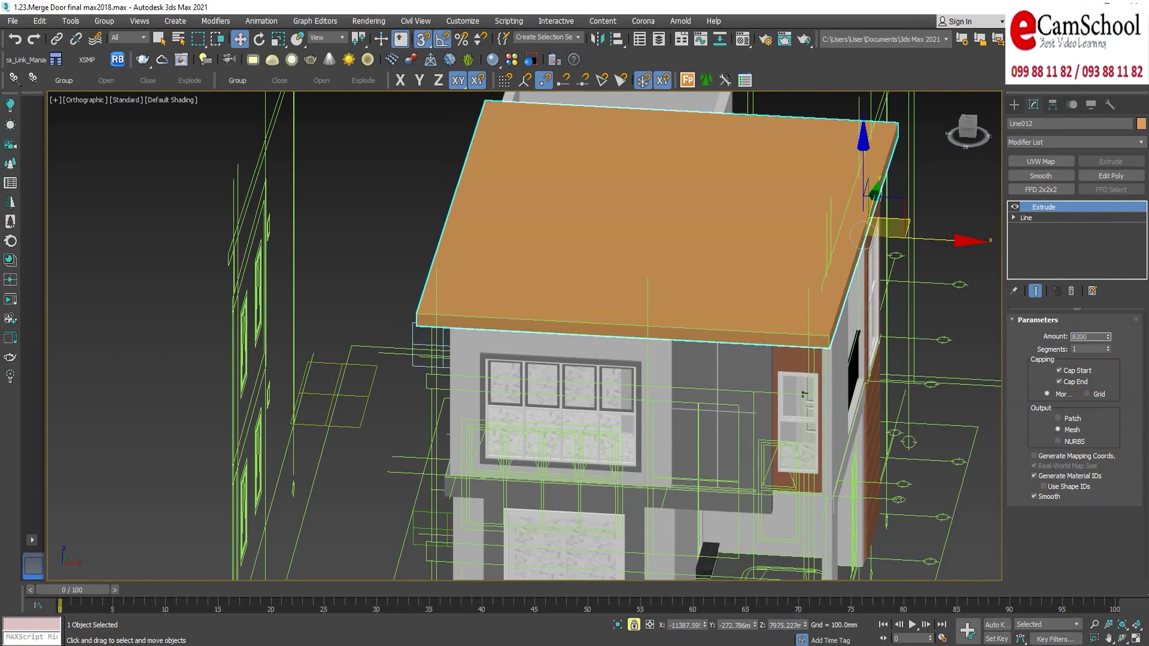
{"action": "middle_click_drag", "start_coordinate": [638, 278], "coordinate": [617, 301]}
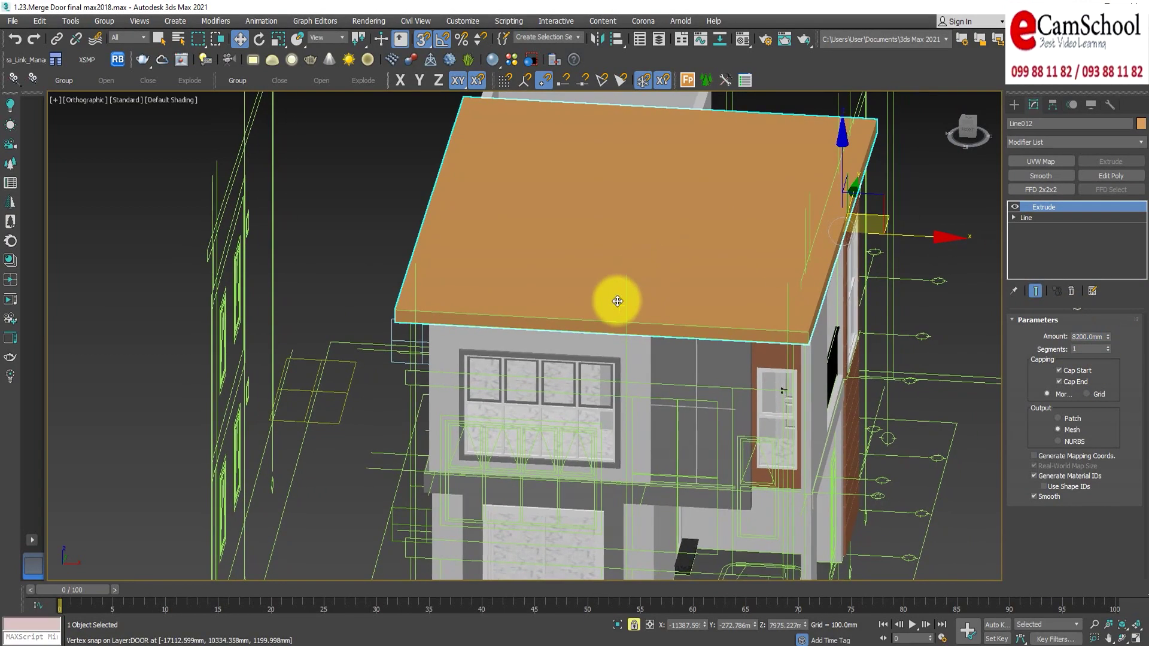
{"action": "key", "text": "f"}
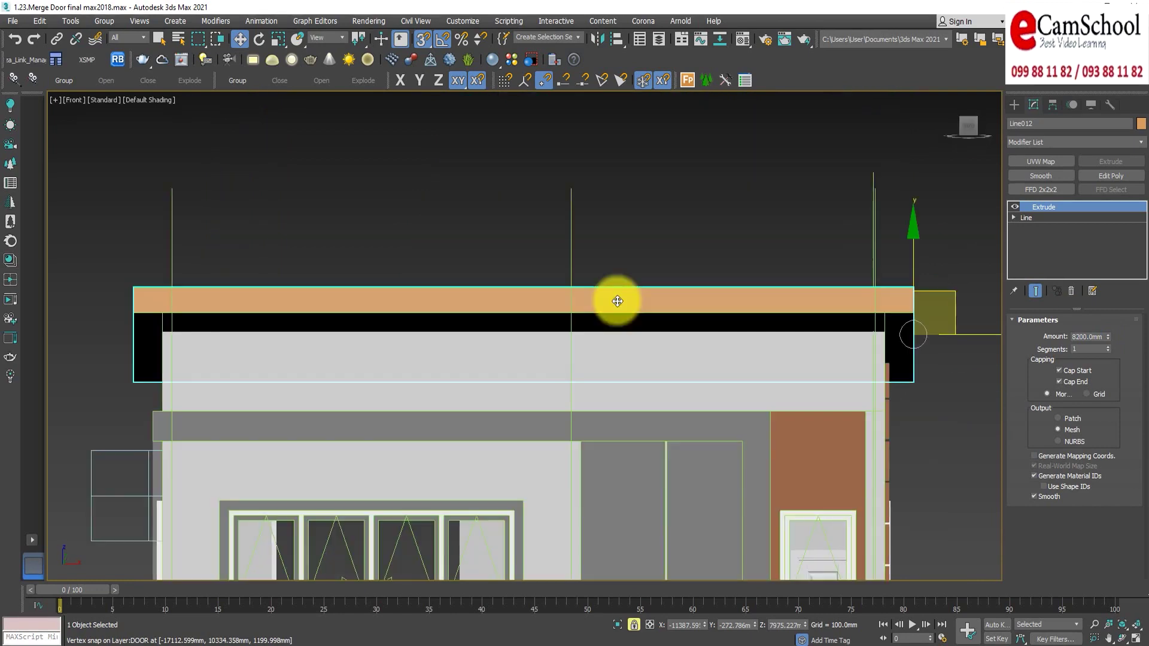
{"action": "key", "text": "F3"}
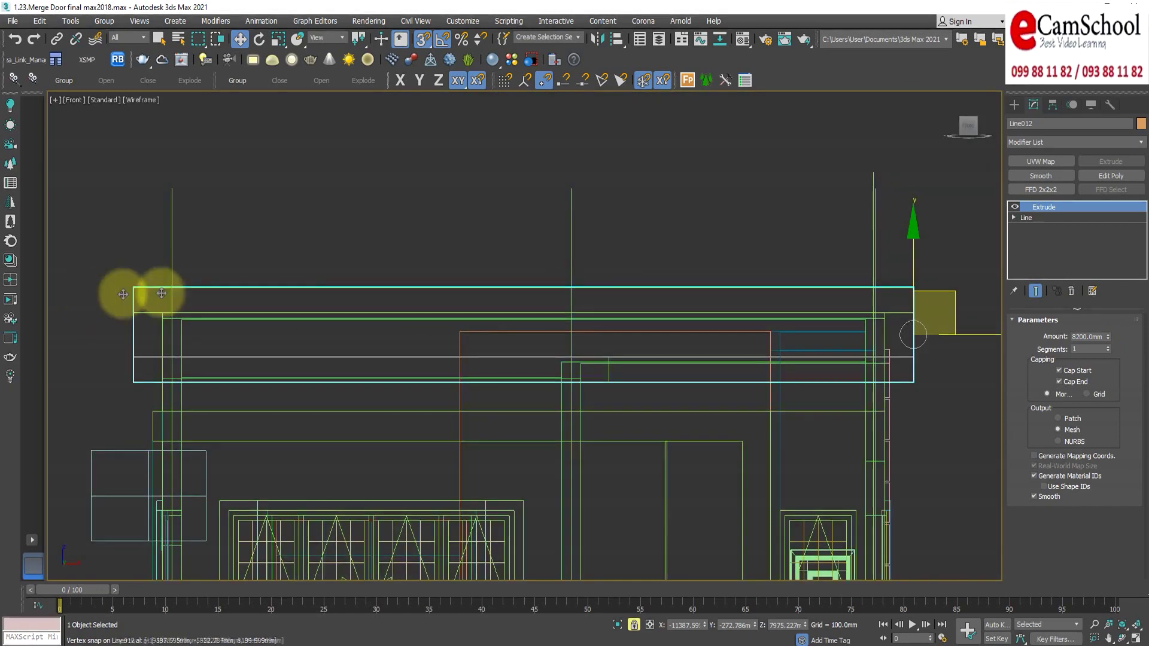
{"action": "scroll", "coordinate": [539, 259], "scroll_direction": "down", "scroll_amount": 2}
{"action": "scroll", "coordinate": [542, 263], "scroll_direction": "down", "scroll_amount": 2}
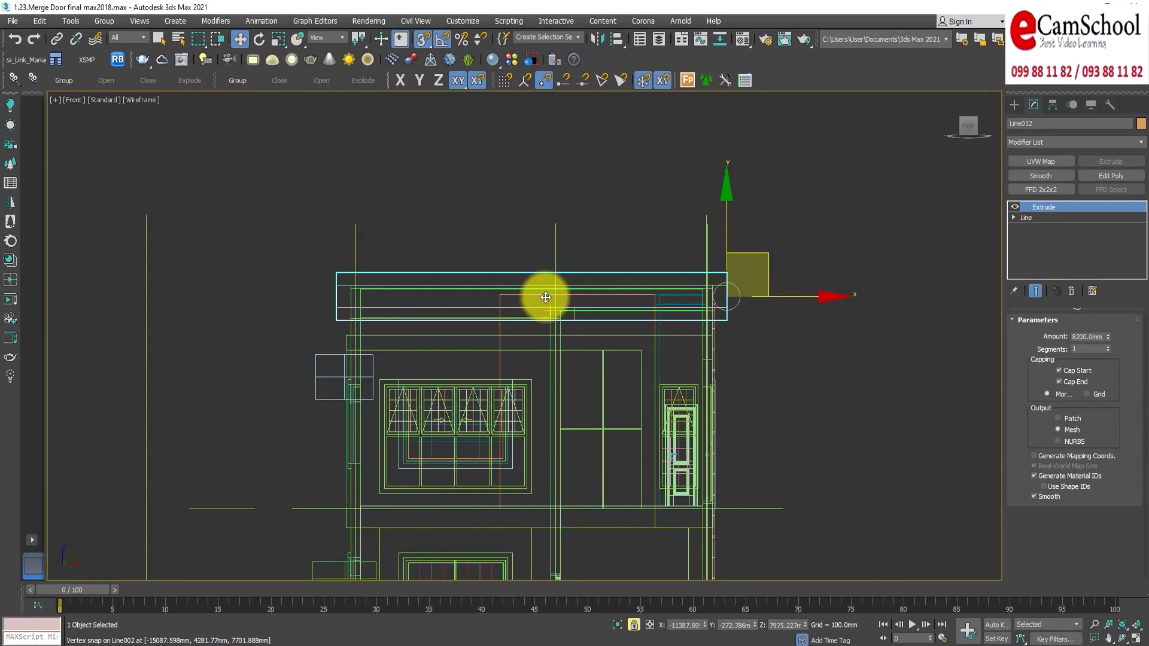
{"action": "key", "text": "p"}
{"action": "key", "text": "F3"}
{"action": "scroll", "coordinate": [538, 295], "scroll_direction": "up", "scroll_amount": 3}
{"action": "scroll", "coordinate": [580, 334], "scroll_direction": "down", "scroll_amount": 3}
{"action": "mouse_move", "coordinate": [580, 334]}
{"action": "middle_mouse_down", "text": "alt"}
{"action": "mouse_move", "coordinate": [423, 360]}
{"action": "mouse_move", "coordinate": [359, 278]}
{"action": "mouse_move", "coordinate": [341, 347]}
{"action": "middle_mouse_up", "text": "alt"}
{"action": "scroll", "coordinate": [596, 357], "scroll_direction": "up", "scroll_amount": 5}
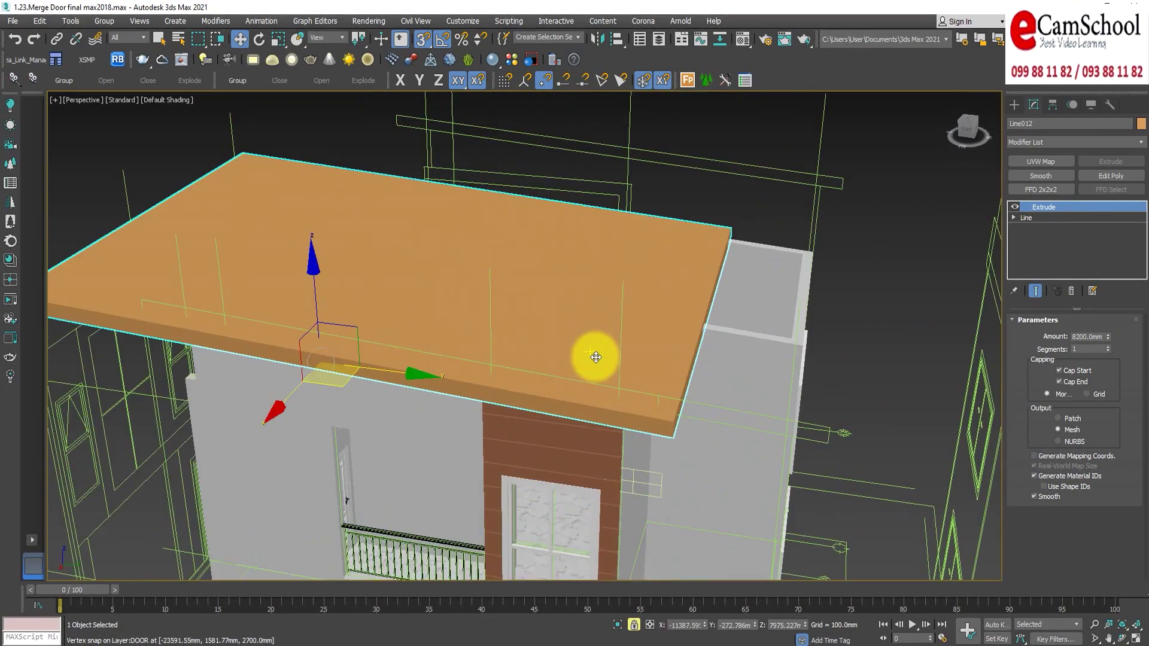
{"action": "scroll", "coordinate": [411, 377], "scroll_direction": "down", "scroll_amount": 2}
{"action": "mouse_move", "coordinate": [411, 377]}
{"action": "middle_mouse_down", "text": "alt"}
{"action": "mouse_move", "coordinate": [410, 341]}
{"action": "mouse_move", "coordinate": [415, 381]}
{"action": "mouse_move", "coordinate": [480, 390]}
{"action": "middle_mouse_up", "text": "alt"}
{"action": "mouse_move", "coordinate": [559, 361]}
{"action": "middle_mouse_down", "text": "alt"}
{"action": "mouse_move", "coordinate": [595, 375]}
{"action": "mouse_move", "coordinate": [531, 386]}
{"action": "mouse_move", "coordinate": [521, 420]}
{"action": "mouse_move", "coordinate": [595, 336]}
{"action": "mouse_move", "coordinate": [628, 205]}
{"action": "mouse_move", "coordinate": [608, 320]}
{"action": "mouse_move", "coordinate": [654, 185]}
{"action": "mouse_move", "coordinate": [660, 266]}
{"action": "mouse_move", "coordinate": [639, 259]}
{"action": "mouse_move", "coordinate": [829, 226]}
{"action": "mouse_move", "coordinate": [752, 185]}
{"action": "mouse_move", "coordinate": [760, 292]}
{"action": "mouse_move", "coordinate": [793, 295]}
{"action": "mouse_move", "coordinate": [828, 274]}
{"action": "middle_mouse_up", "text": "alt"}
{"action": "key", "text": "F3"}
{"action": "key", "text": "F3"}
{"action": "scroll", "coordinate": [790, 197], "scroll_direction": "up", "scroll_amount": 2}
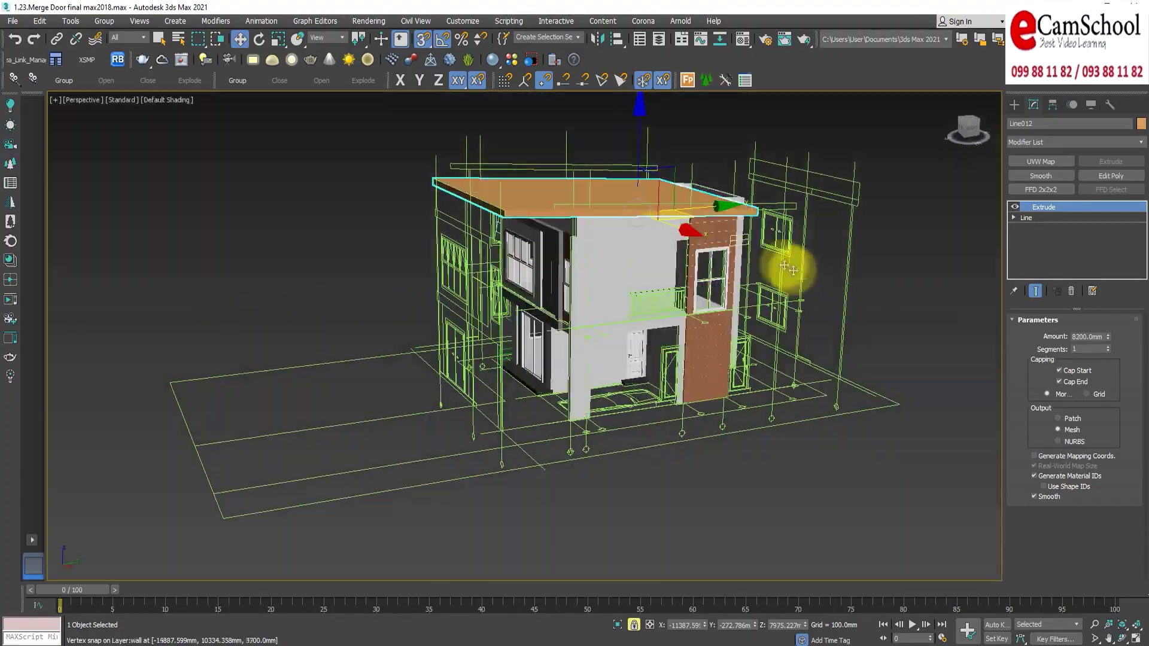
Orbit to a higher view over the house and clear the selection.
{"action": "scroll", "coordinate": [748, 203], "scroll_direction": "up", "scroll_amount": 3}
{"action": "scroll", "coordinate": [689, 228], "scroll_direction": "up", "scroll_amount": 3}
{"action": "key", "text": "F3"}
{"action": "scroll", "coordinate": [647, 247], "scroll_direction": "down", "scroll_amount": 3}
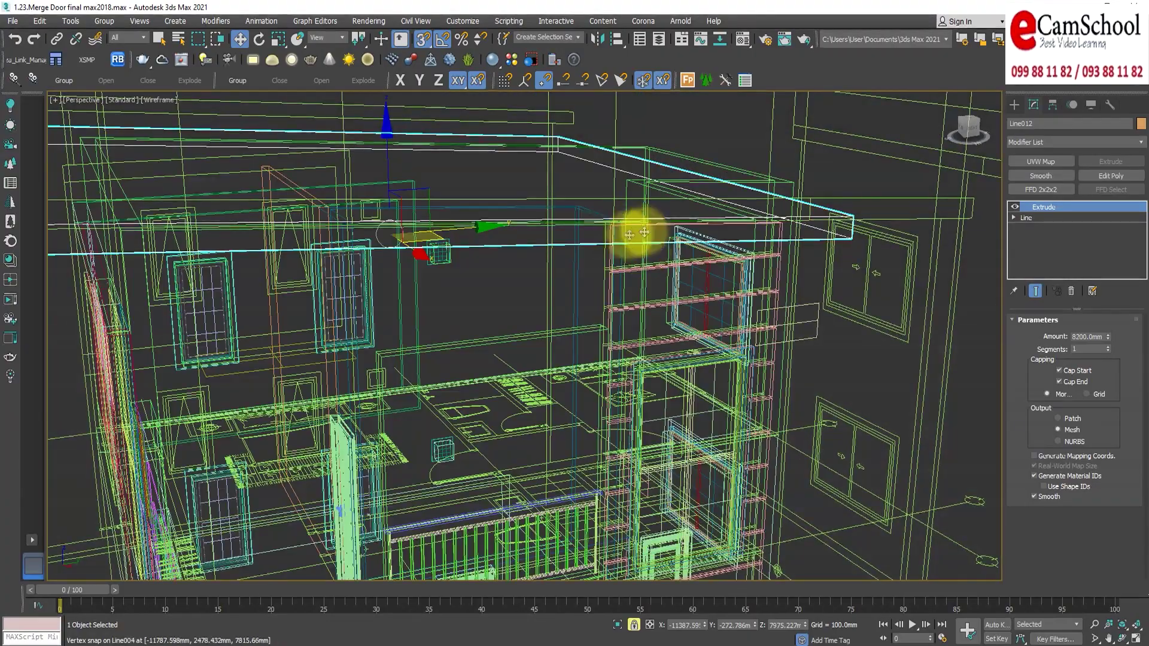
{"action": "scroll", "coordinate": [622, 258], "scroll_direction": "down", "scroll_amount": 3}
{"action": "scroll", "coordinate": [607, 299], "scroll_direction": "down", "scroll_amount": 3}
{"action": "middle_click_drag", "start_coordinate": [605, 322], "coordinate": [565, 265], "text": "alt"}
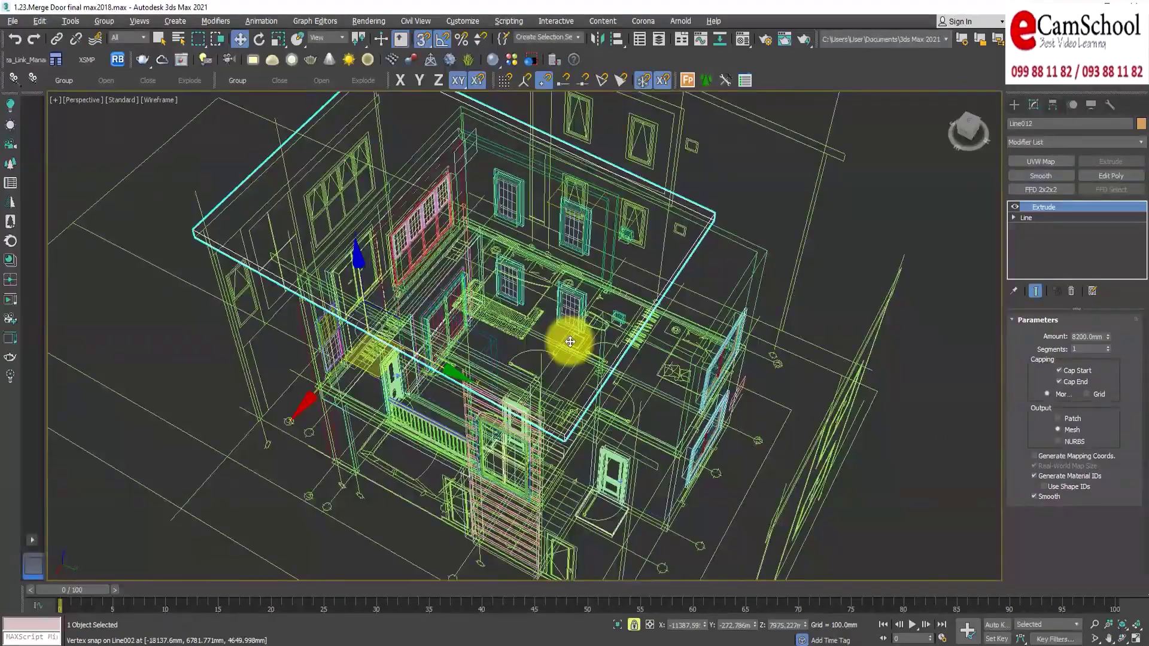
{"action": "right_click", "coordinate": [693, 437]}
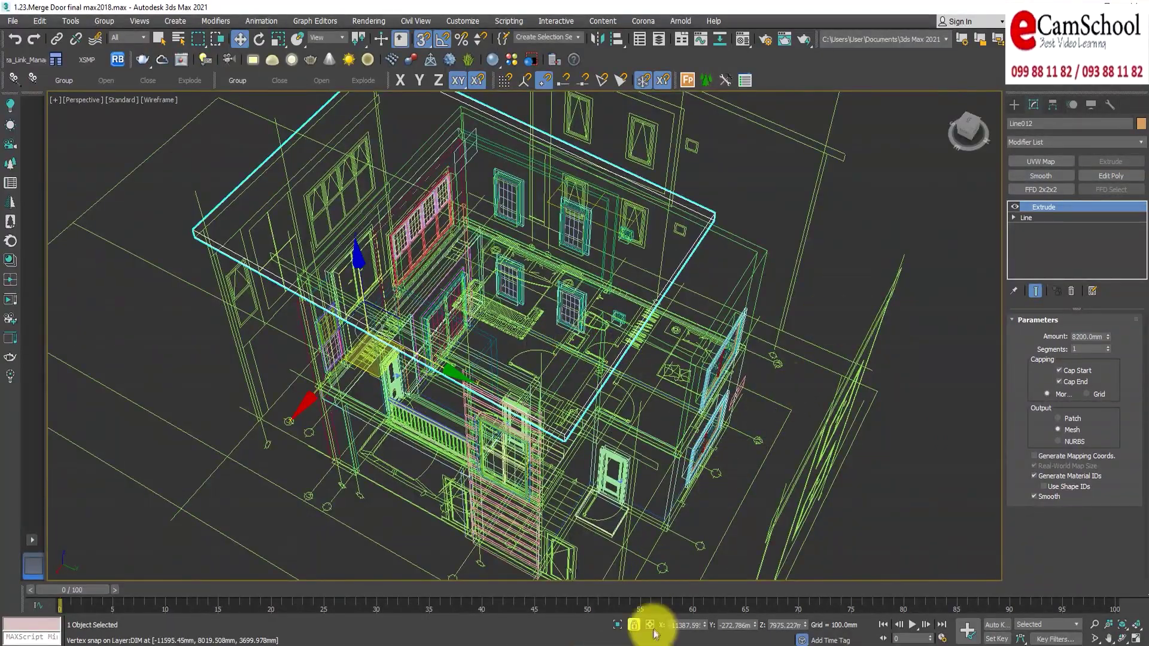
{"action": "left_click", "coordinate": [820, 311]}
Switch to shaded display with F3 and hide the roof slab.
{"action": "key", "text": "F3"}
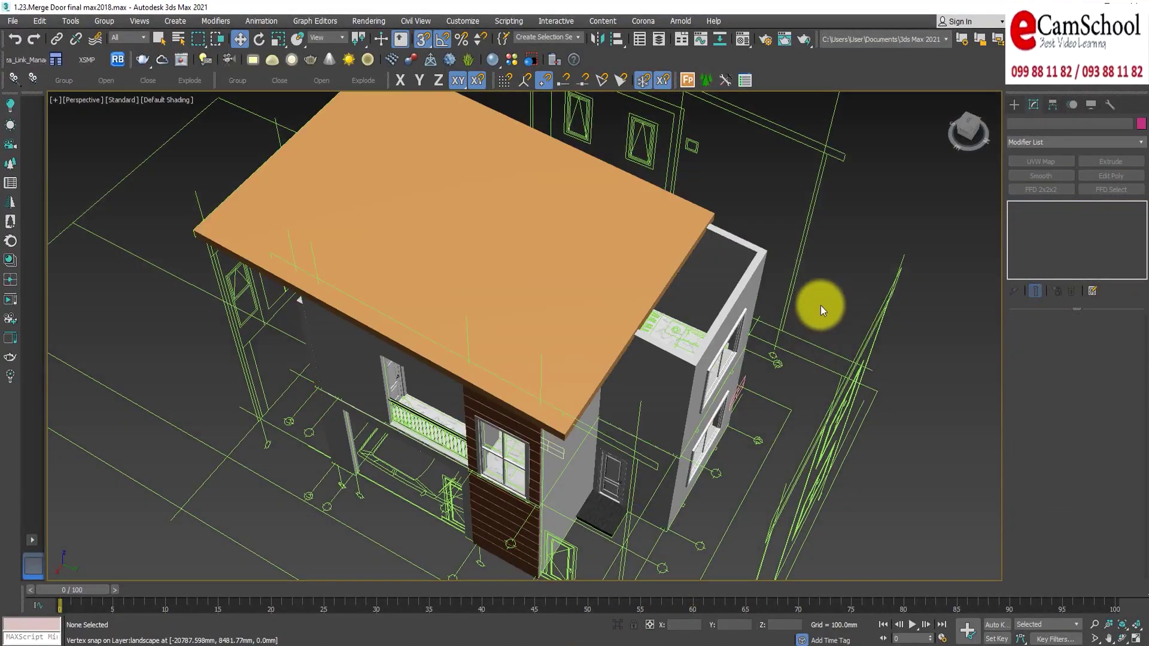
{"action": "left_click", "coordinate": [595, 324]}
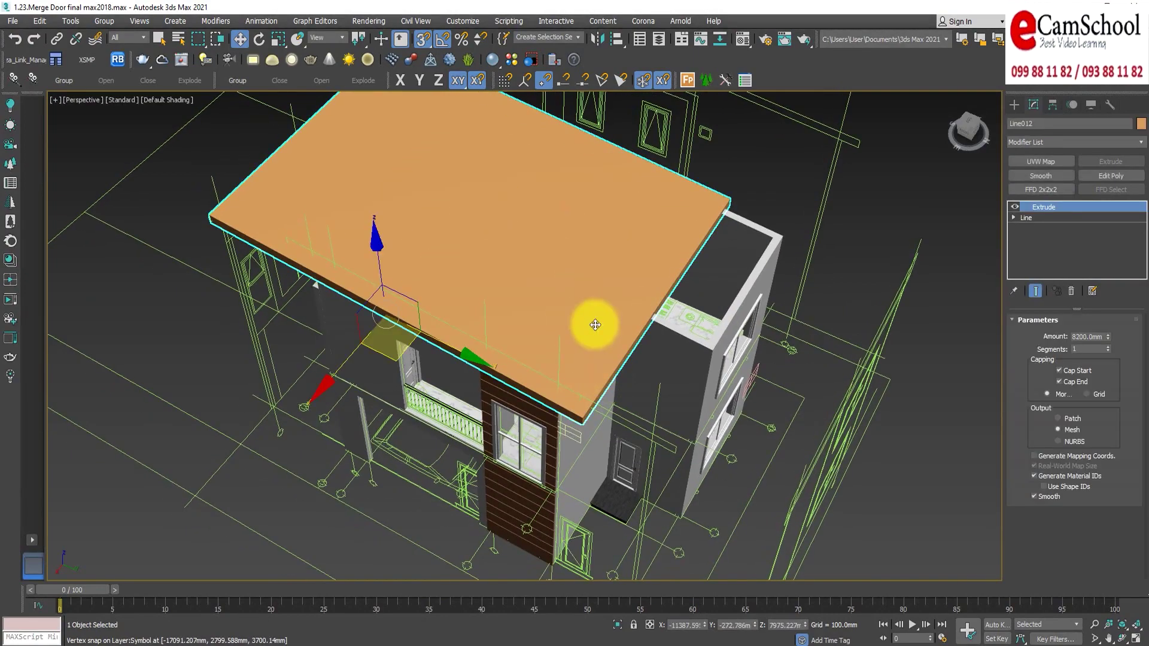
{"action": "right_click", "coordinate": [595, 325]}
{"action": "left_click", "coordinate": [620, 276]}
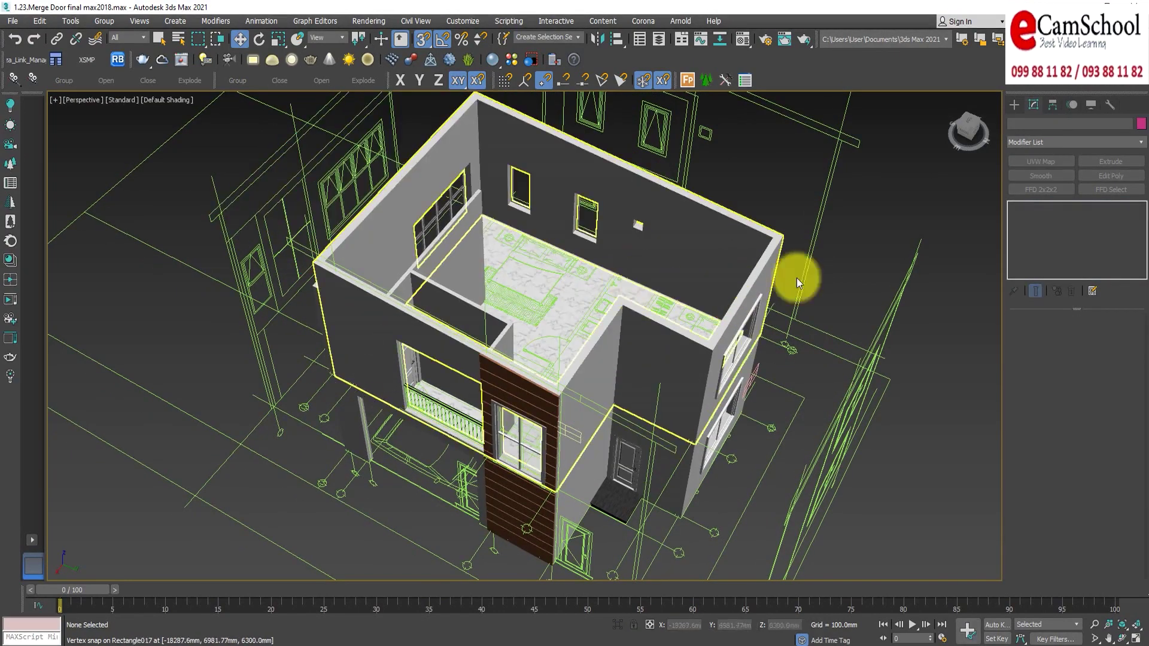
Frame the exposed upper floor and bring up the Standard Primitives object types.
{"action": "scroll", "coordinate": [633, 390], "scroll_direction": "up", "scroll_amount": 5}
{"action": "scroll", "coordinate": [633, 390], "scroll_direction": "down", "scroll_amount": 5}
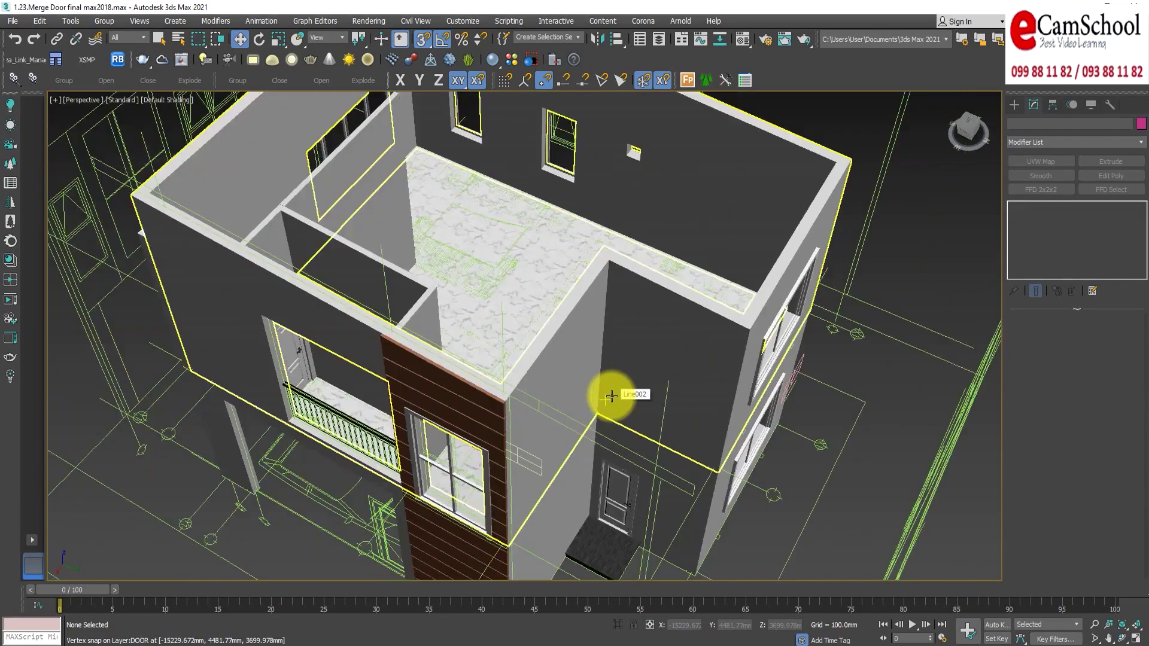
{"action": "scroll", "coordinate": [610, 383], "scroll_direction": "up", "scroll_amount": 1}
{"action": "scroll", "coordinate": [603, 372], "scroll_direction": "up", "scroll_amount": 2}
{"action": "scroll", "coordinate": [603, 372], "scroll_direction": "down", "scroll_amount": 3}
{"action": "middle_click_drag", "start_coordinate": [595, 296], "coordinate": [638, 353], "text": "alt"}
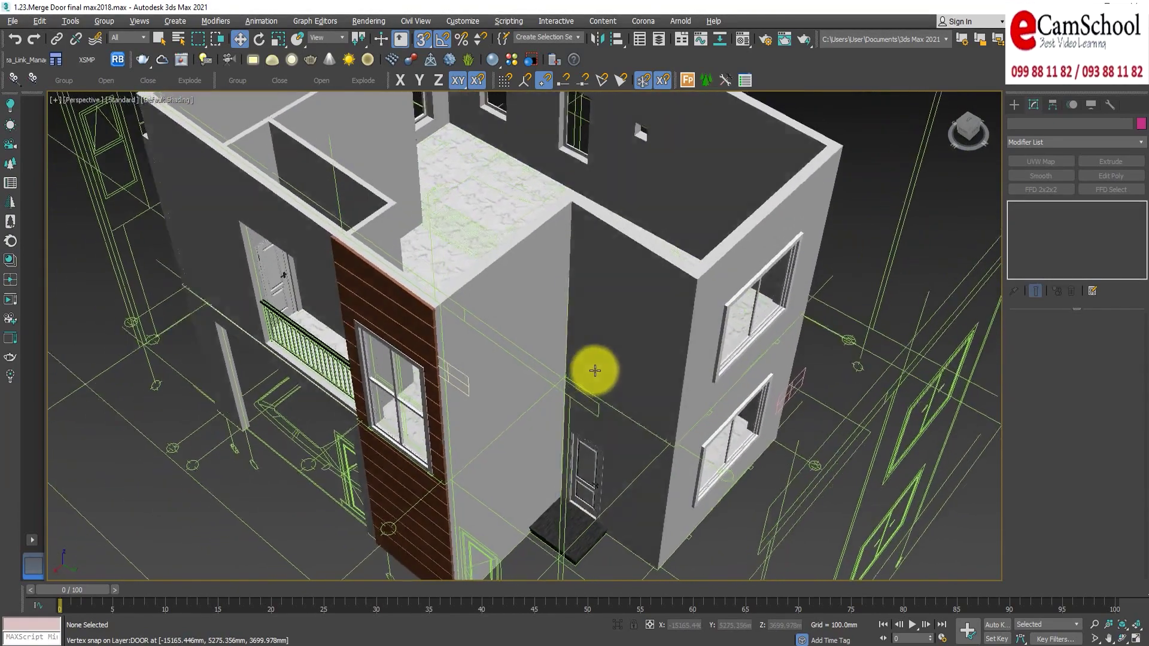
{"action": "left_click", "coordinate": [1014, 104]}
{"action": "left_click", "coordinate": [1013, 122]}
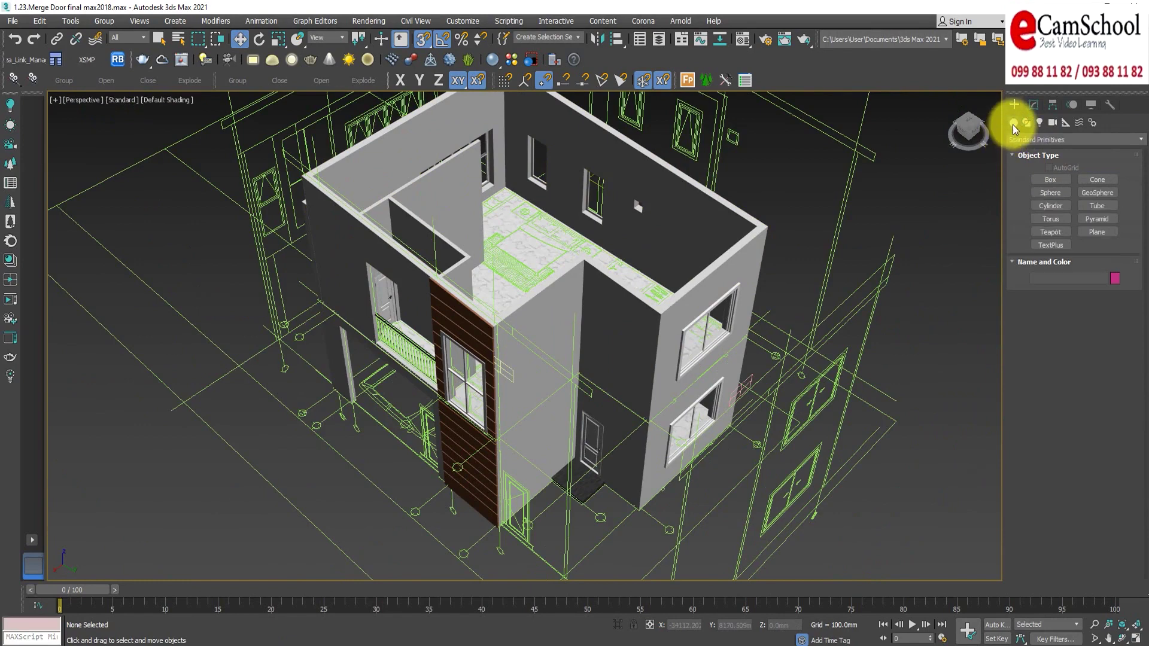
Draw Box015 over the upper floor block, about 5352 × 2780 mm and 6908 mm tall.
{"action": "left_click", "coordinate": [1051, 180]}
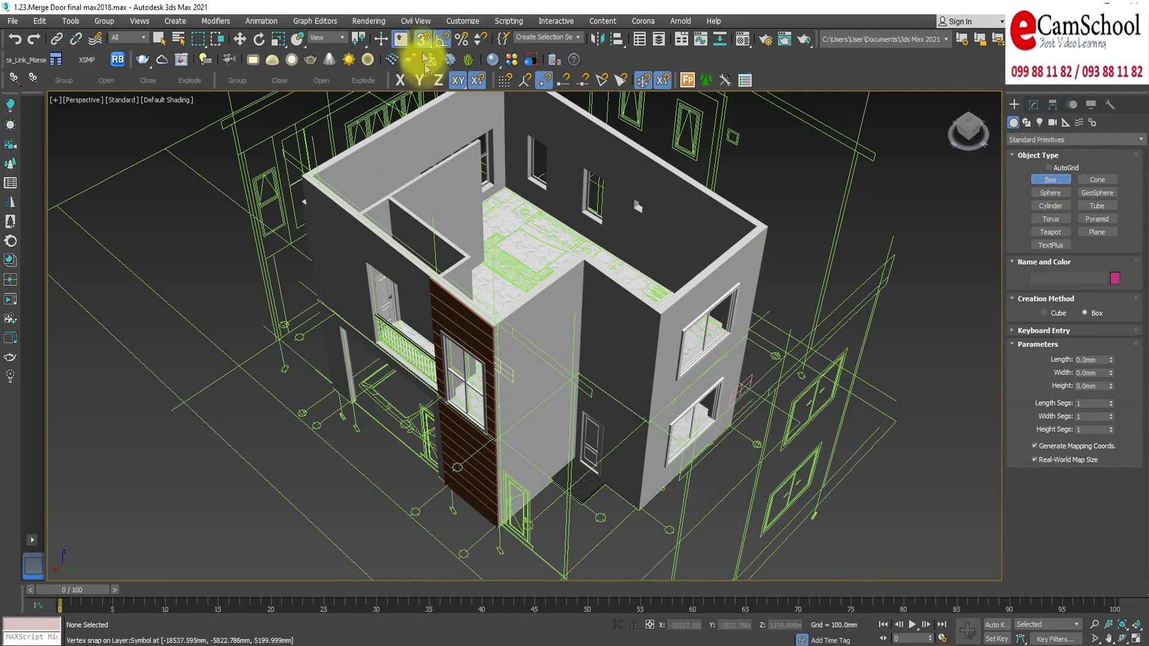
{"action": "scroll", "coordinate": [510, 339], "scroll_direction": "up", "scroll_amount": 2}
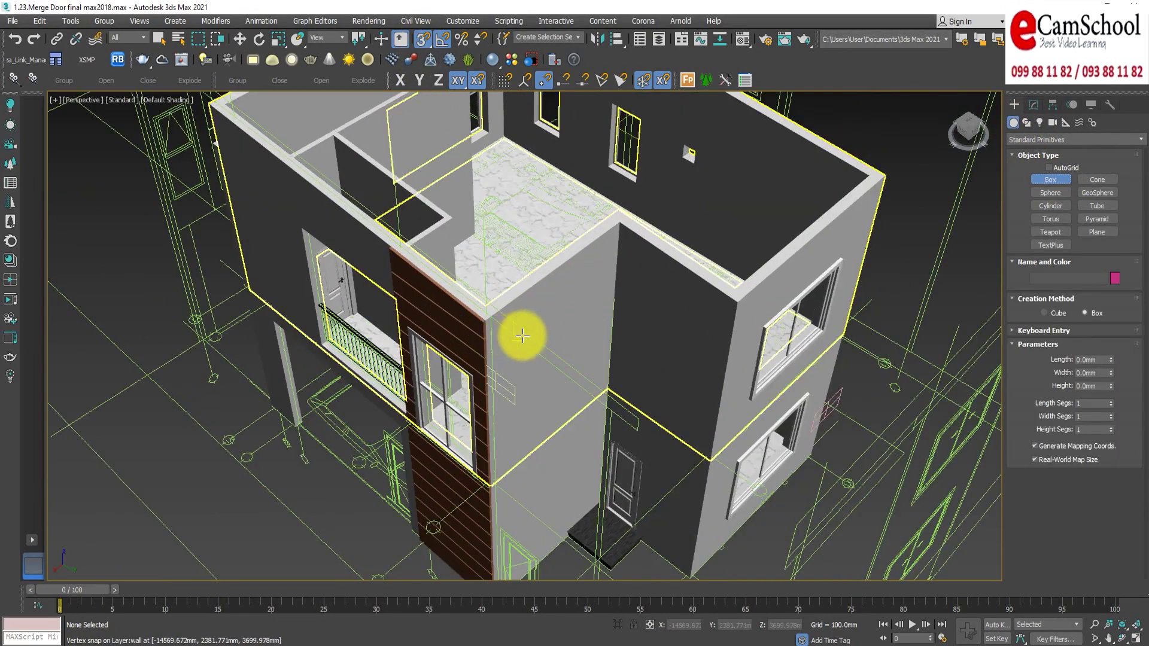
{"action": "left_click_drag", "start_coordinate": [520, 314], "coordinate": [661, 322]}
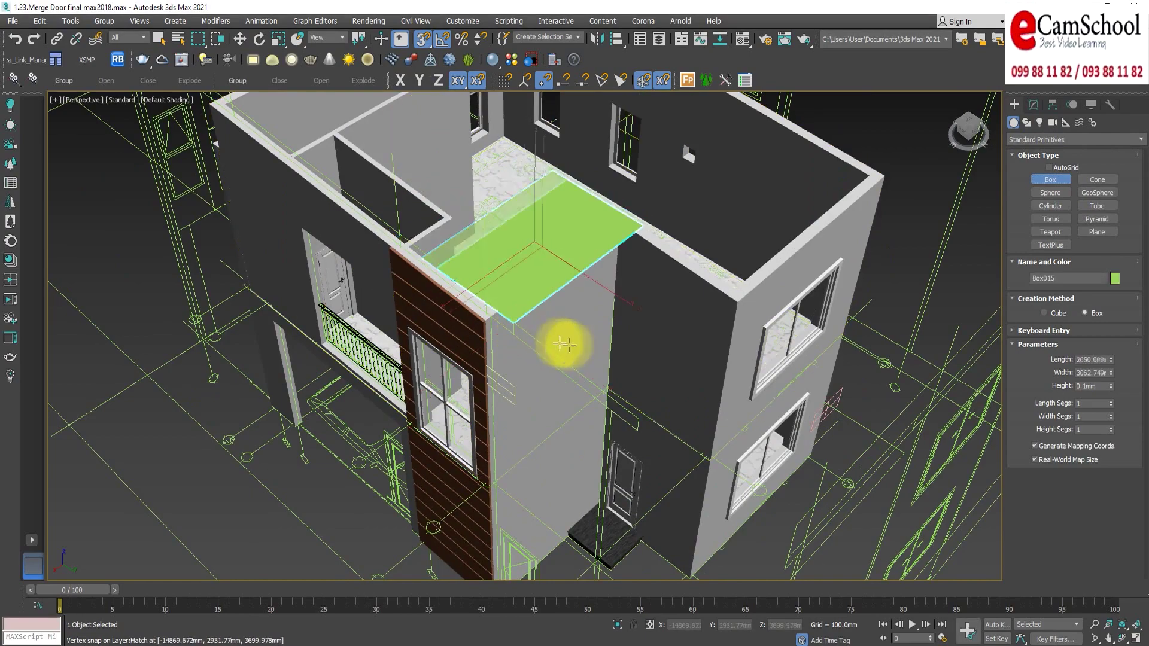
{"action": "left_click", "coordinate": [683, 330]}
{"action": "scroll", "coordinate": [682, 330], "scroll_direction": "down", "scroll_amount": 2}
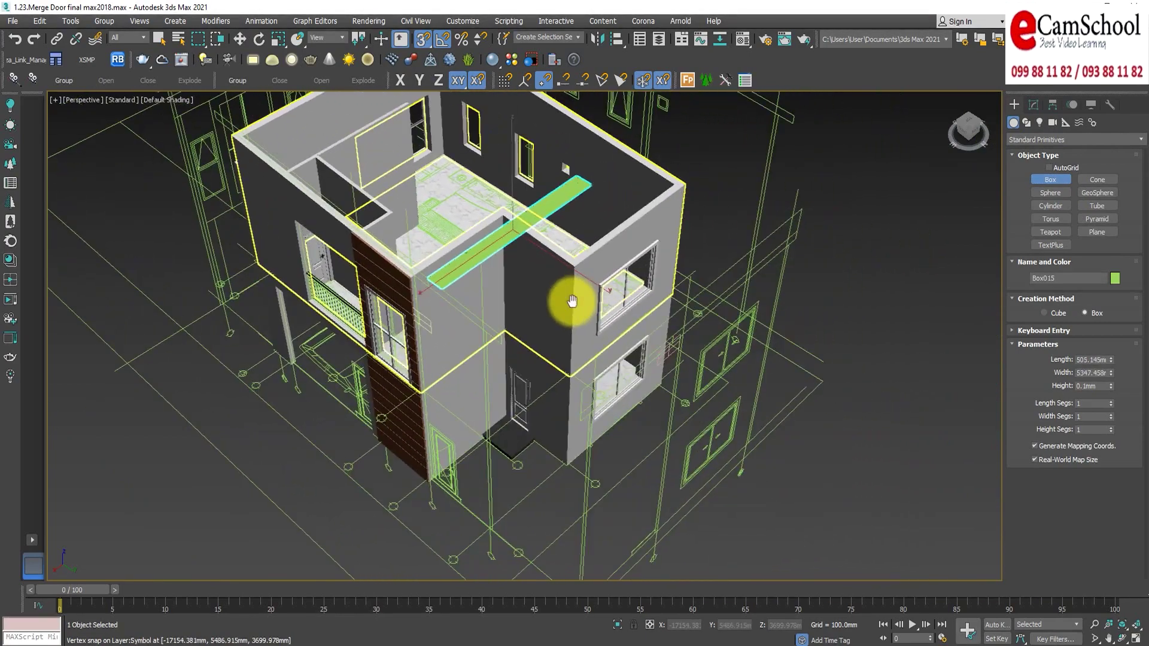
{"action": "scroll", "coordinate": [629, 336], "scroll_direction": "up", "scroll_amount": 5}
{"action": "scroll", "coordinate": [726, 239], "scroll_direction": "down", "scroll_amount": 2}
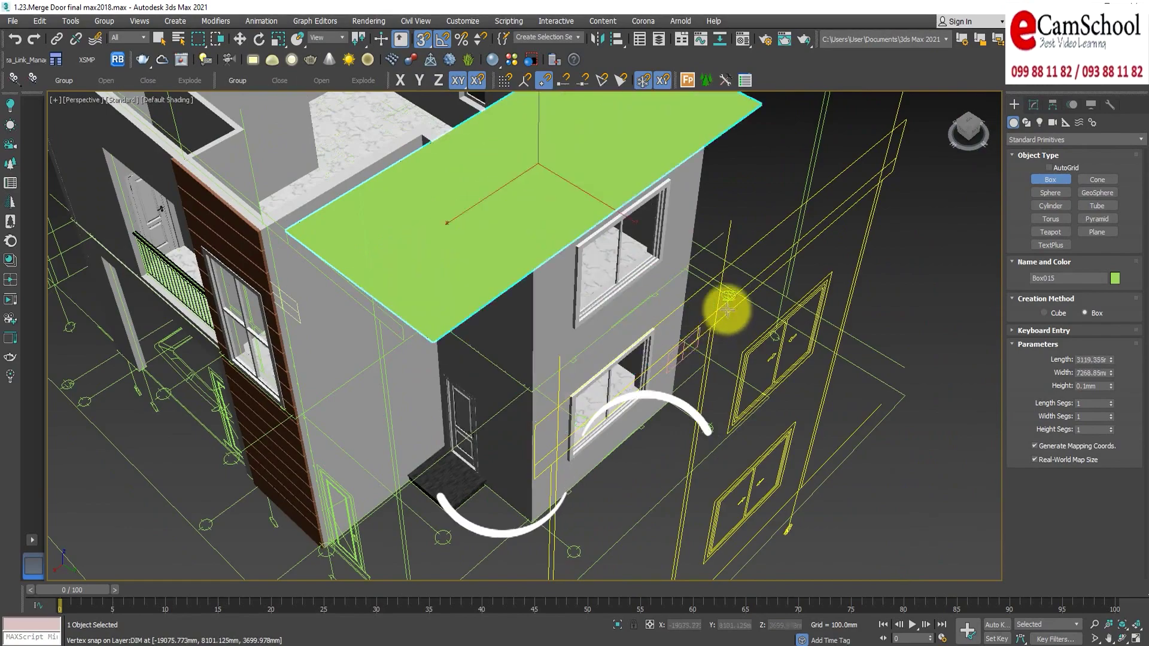
{"action": "scroll", "coordinate": [726, 308], "scroll_direction": "down", "scroll_amount": 4}
{"action": "scroll", "coordinate": [587, 259], "scroll_direction": "up", "scroll_amount": 4}
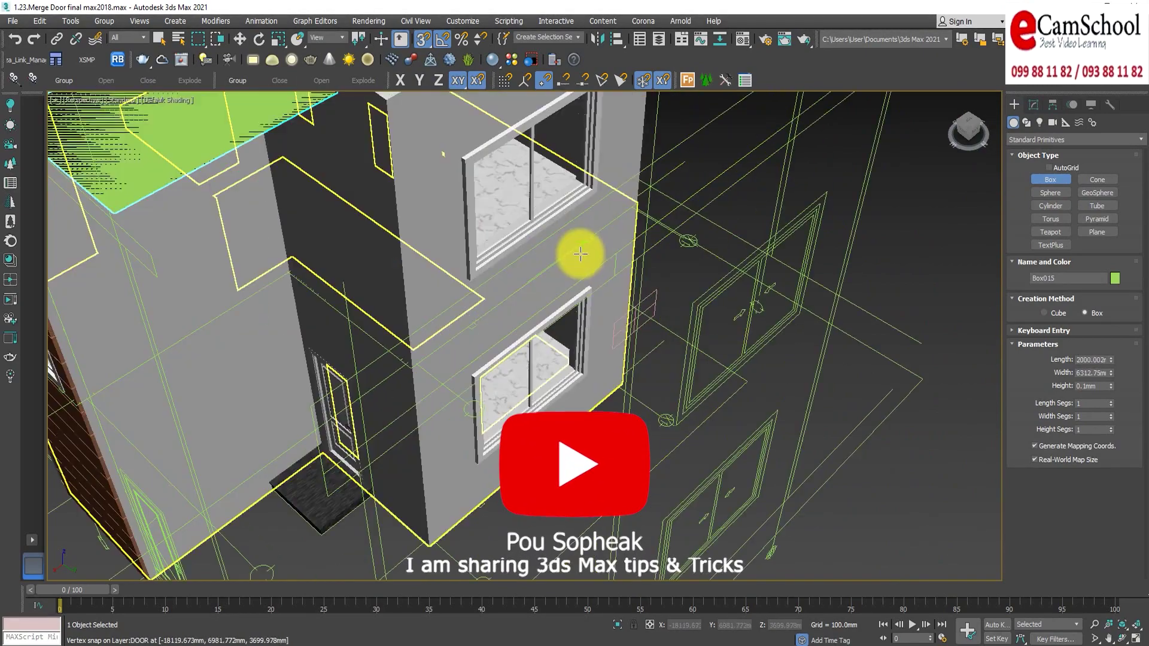
{"action": "scroll", "coordinate": [579, 254], "scroll_direction": "up", "scroll_amount": 2}
{"action": "scroll", "coordinate": [616, 192], "scroll_direction": "down", "scroll_amount": 3}
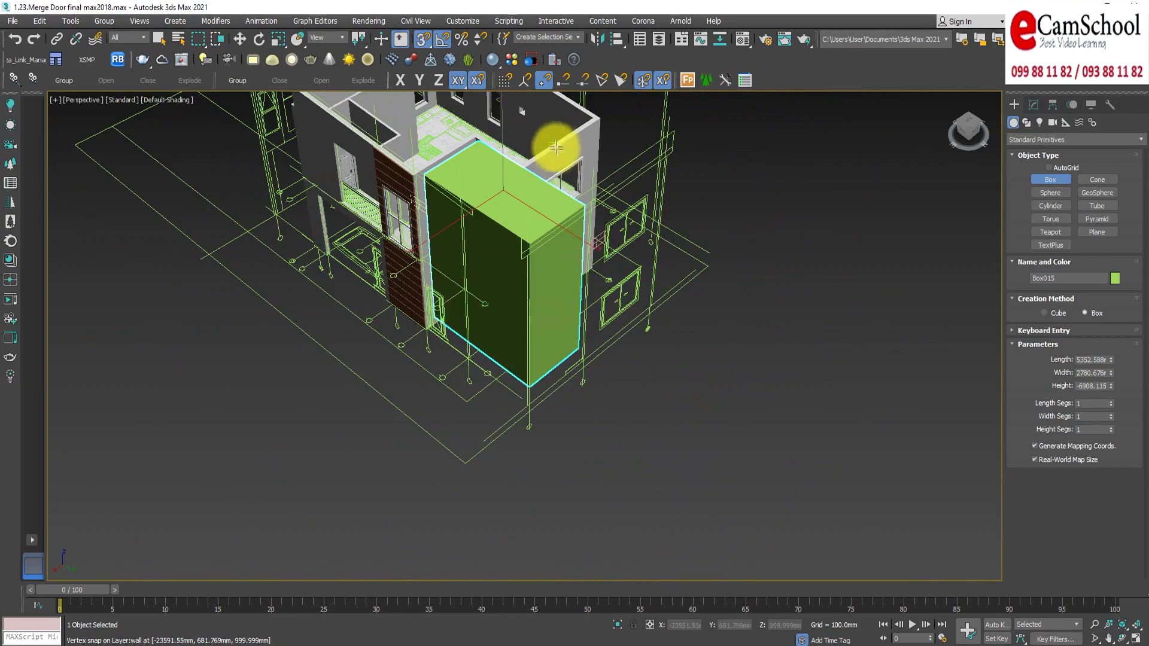
{"action": "middle_click_drag", "start_coordinate": [681, 298], "coordinate": [539, 317], "text": "alt"}
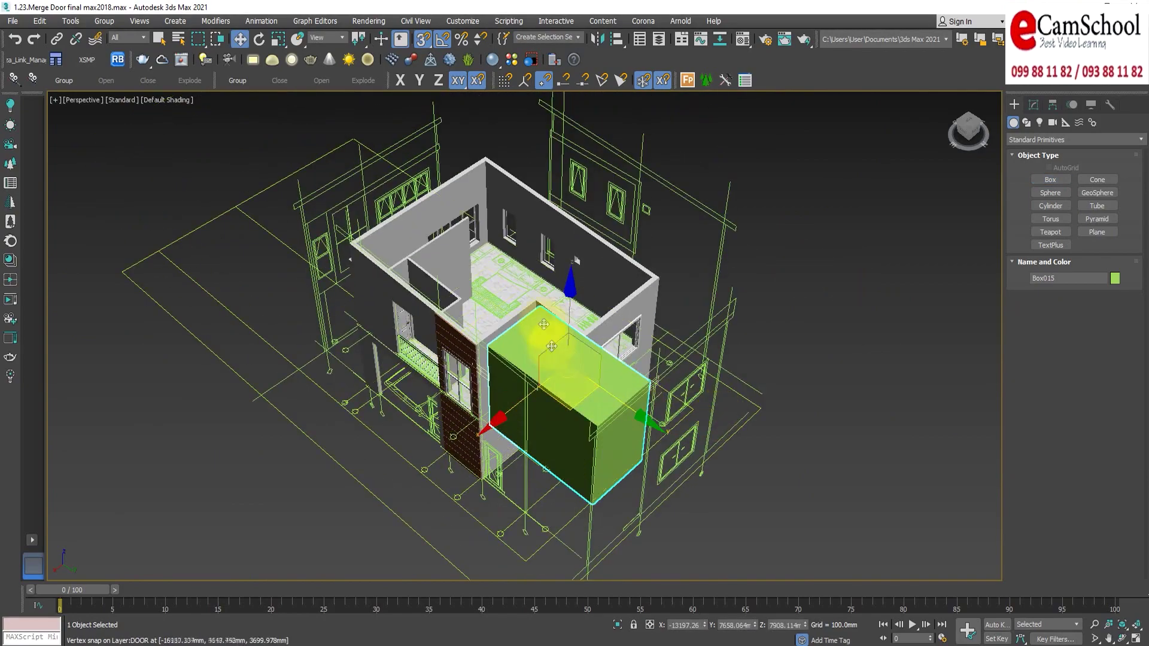
Raise Box015 along the Z axis.
{"action": "mouse_move", "coordinate": [556, 325]}
{"action": "middle_mouse_down", "text": "alt"}
{"action": "mouse_move", "coordinate": [539, 334]}
{"action": "mouse_move", "coordinate": [577, 311]}
{"action": "middle_mouse_up", "text": "alt"}
{"action": "mouse_move", "coordinate": [584, 311]}
{"action": "left_mouse_down"}
{"action": "mouse_move", "coordinate": [584, 205]}
{"action": "mouse_move", "coordinate": [585, 243]}
{"action": "left_mouse_up"}
{"action": "mouse_move", "coordinate": [585, 244]}
{"action": "middle_mouse_down", "text": "alt"}
{"action": "mouse_move", "coordinate": [547, 346]}
{"action": "mouse_move", "coordinate": [654, 347]}
{"action": "middle_mouse_up", "text": "alt"}
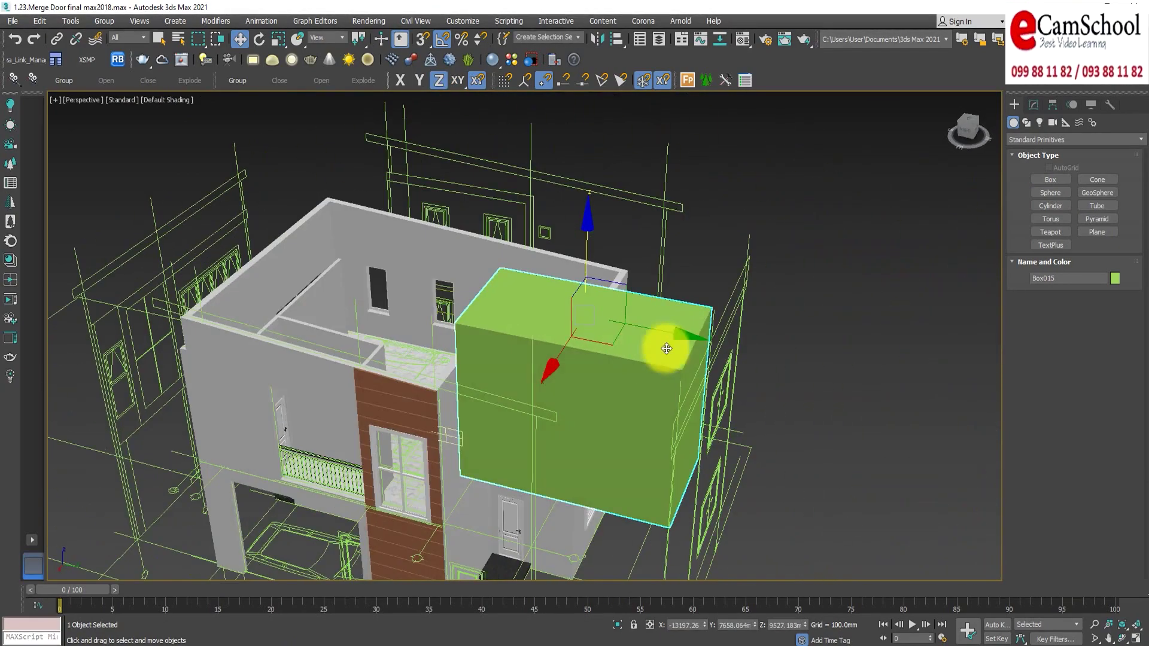
Unhide all objects to restore the roof and centre the green box in view.
{"action": "right_click", "coordinate": [874, 315]}
{"action": "left_click", "coordinate": [904, 249]}
{"action": "mouse_move", "coordinate": [904, 249]}
{"action": "middle_mouse_down", "text": "alt"}
{"action": "mouse_move", "coordinate": [765, 347]}
{"action": "mouse_move", "coordinate": [799, 325]}
{"action": "mouse_move", "coordinate": [698, 339]}
{"action": "mouse_move", "coordinate": [634, 282]}
{"action": "mouse_move", "coordinate": [605, 287]}
{"action": "mouse_move", "coordinate": [675, 264]}
{"action": "mouse_move", "coordinate": [727, 340]}
{"action": "mouse_move", "coordinate": [755, 336]}
{"action": "mouse_move", "coordinate": [706, 356]}
{"action": "middle_mouse_up", "text": "alt"}
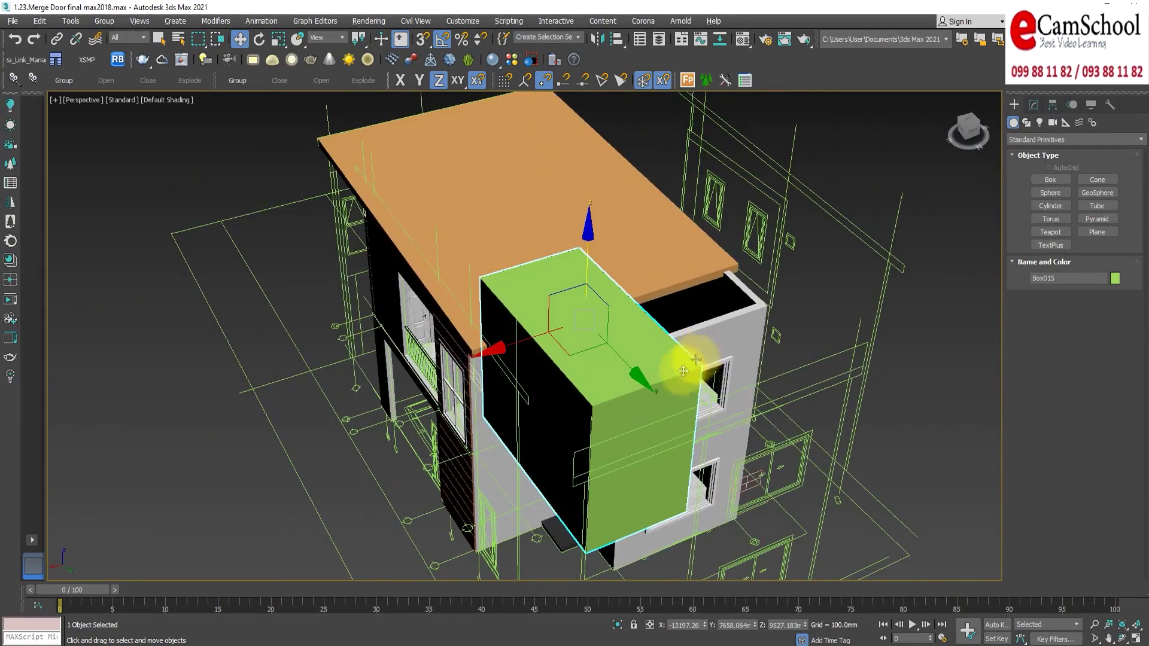
{"action": "scroll", "coordinate": [581, 420], "scroll_direction": "up", "scroll_amount": 3}
{"action": "mouse_move", "coordinate": [580, 421]}
{"action": "middle_mouse_down"}
{"action": "mouse_move", "coordinate": [599, 406]}
{"action": "mouse_move", "coordinate": [623, 311]}
{"action": "mouse_move", "coordinate": [580, 379]}
{"action": "mouse_move", "coordinate": [457, 461]}
{"action": "mouse_move", "coordinate": [435, 390]}
{"action": "middle_mouse_up"}
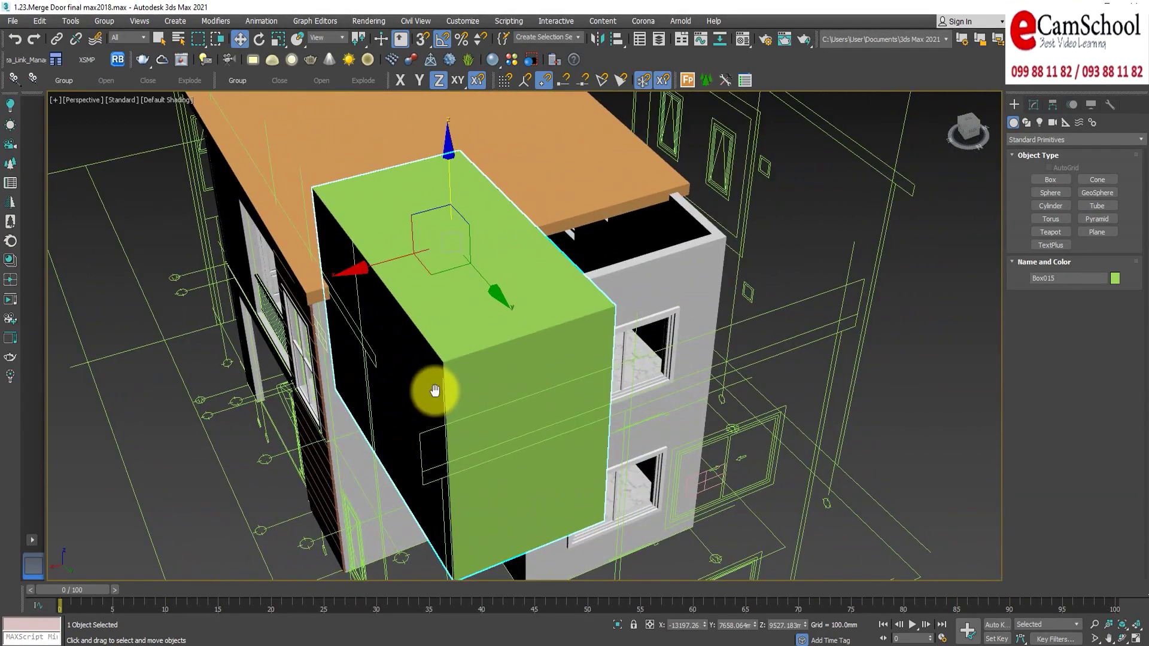
{"action": "left_click", "coordinate": [1035, 105]}
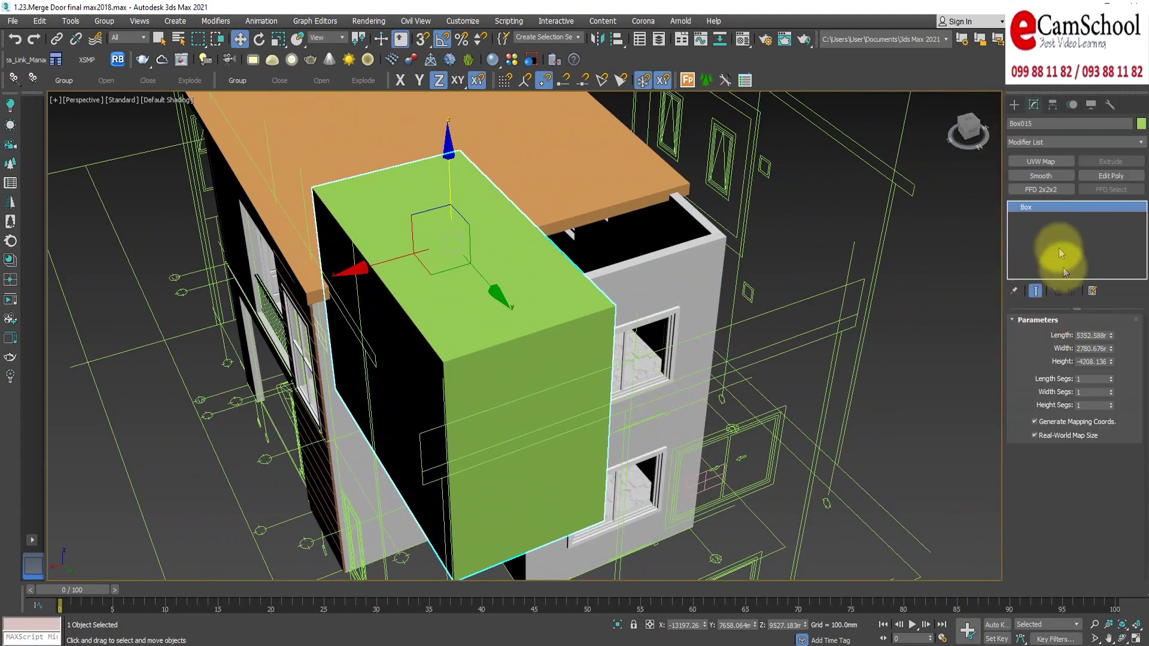
Set Box015's Length to 7707.726 and Width to 3976.367, then shift it along Y.
{"action": "left_click_drag", "start_coordinate": [1112, 336], "coordinate": [1109, 308]}
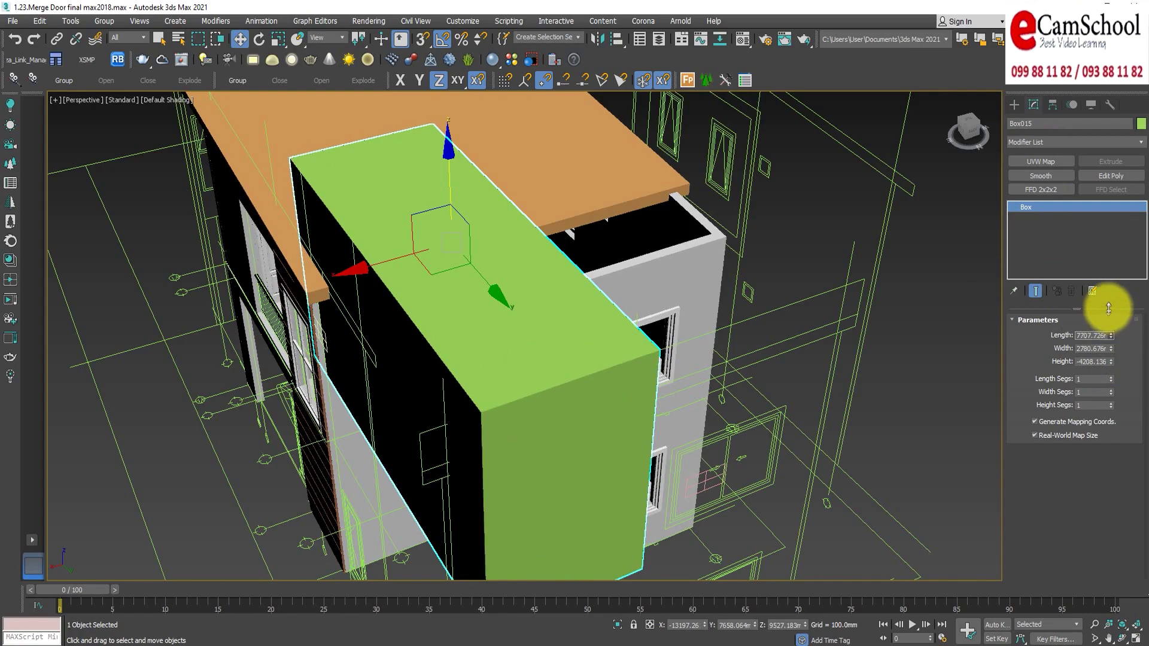
{"action": "left_click_drag", "start_coordinate": [1115, 355], "coordinate": [1114, 335]}
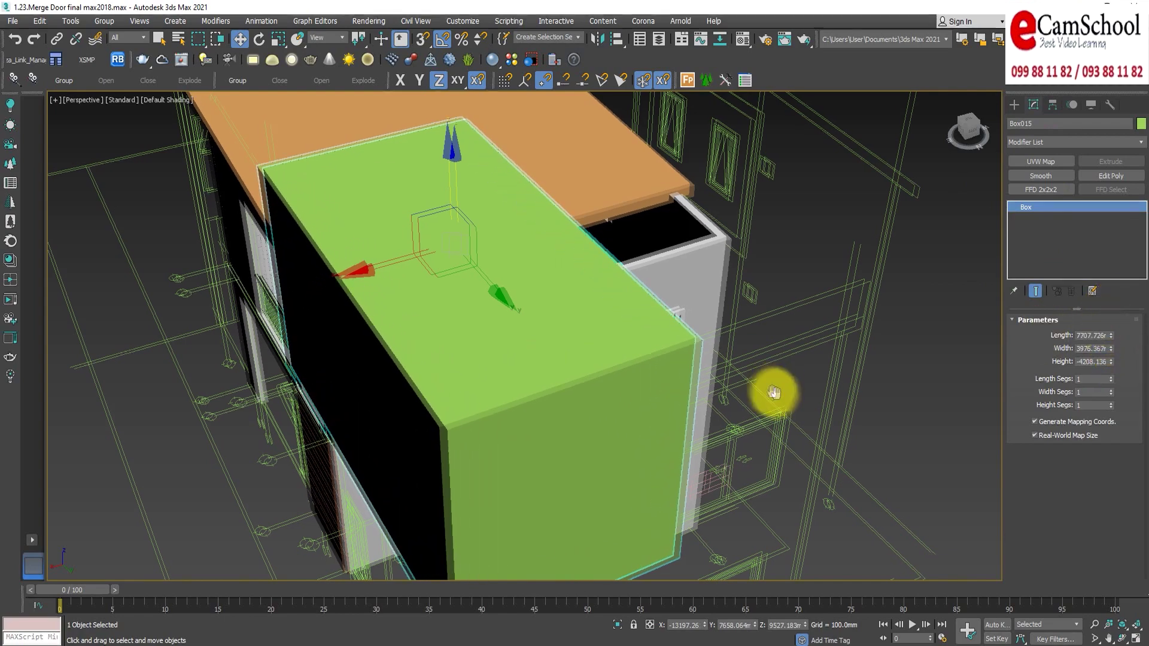
{"action": "scroll", "coordinate": [525, 340], "scroll_direction": "up", "scroll_amount": 2}
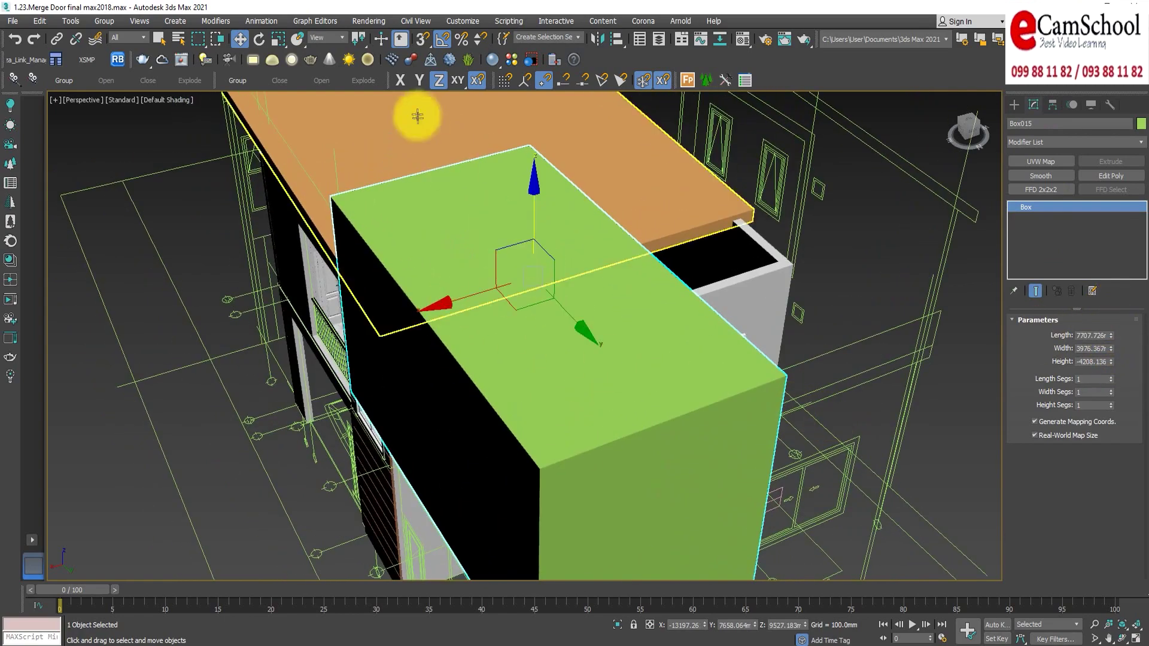
{"action": "scroll", "coordinate": [568, 314], "scroll_direction": "down", "scroll_amount": 3}
{"action": "left_click_drag", "start_coordinate": [477, 198], "coordinate": [449, 179]}
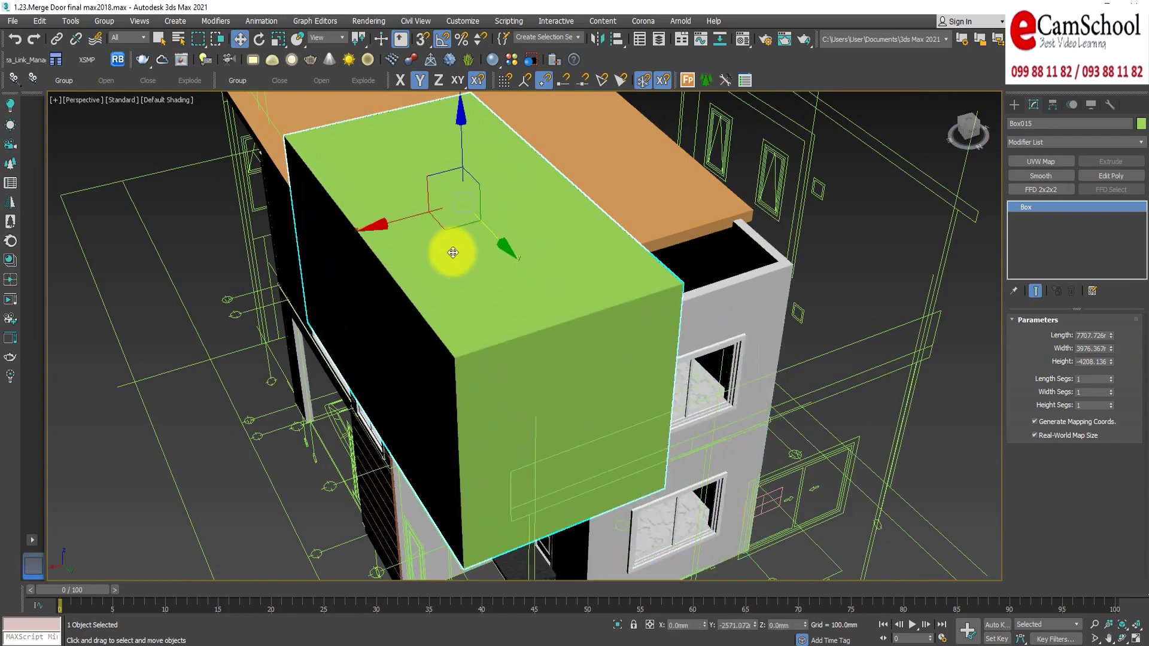
Toggle See-Through (Alt+X) on the box and enable vertex snapping.
{"action": "scroll", "coordinate": [679, 448], "scroll_direction": "up", "scroll_amount": 5}
{"action": "scroll", "coordinate": [688, 383], "scroll_direction": "down", "scroll_amount": 3}
{"action": "mouse_move", "coordinate": [692, 325]}
{"action": "middle_mouse_down", "text": "alt"}
{"action": "mouse_move", "coordinate": [734, 317]}
{"action": "mouse_move", "coordinate": [796, 396]}
{"action": "middle_mouse_up", "text": "alt"}
{"action": "key", "text": "alt+x"}
{"action": "key", "text": "alt+x"}
{"action": "key", "text": "alt+x"}
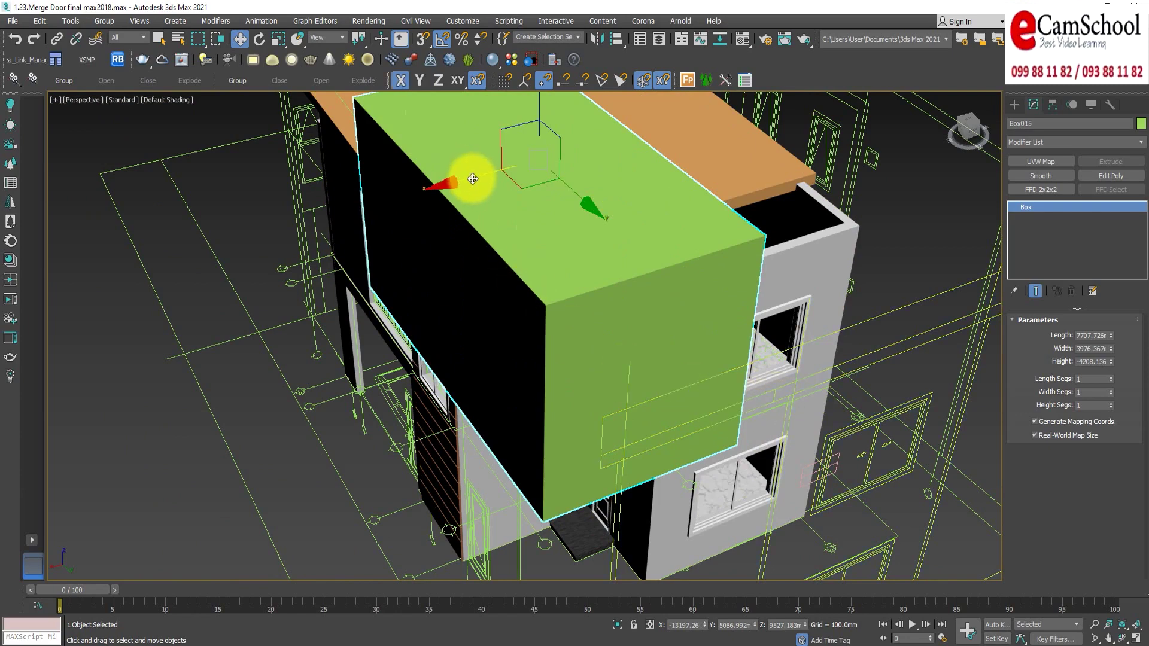
{"action": "left_click", "coordinate": [419, 41]}
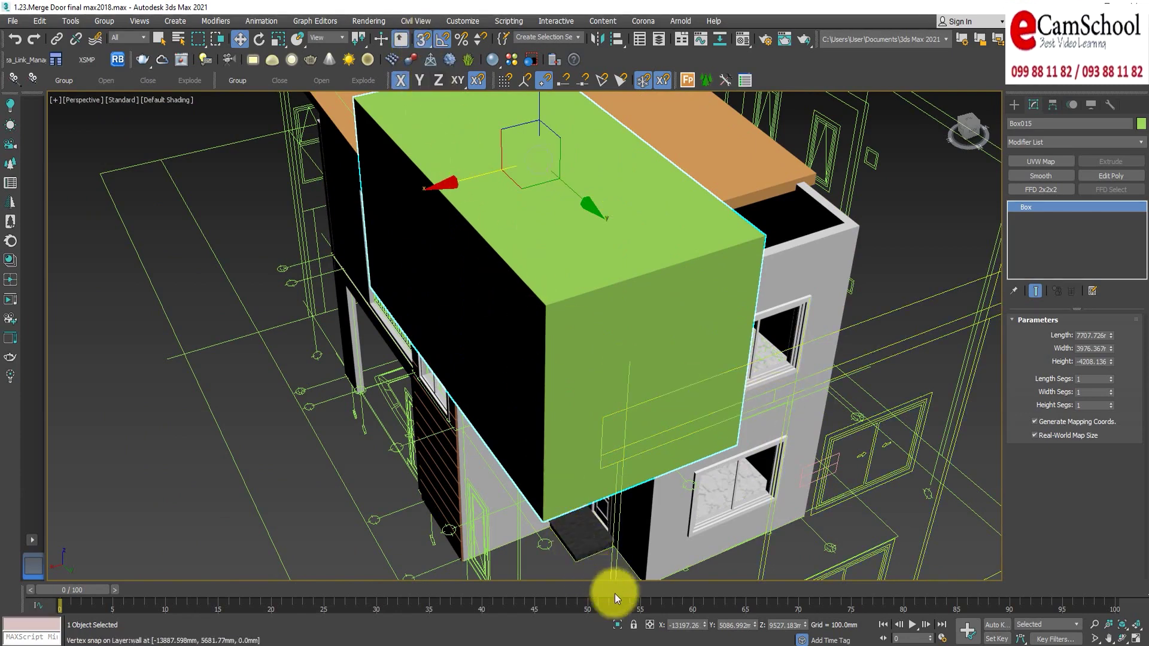
Toggle isolation of the box and snap it down onto a wall vertex.
{"action": "left_click", "coordinate": [617, 625]}
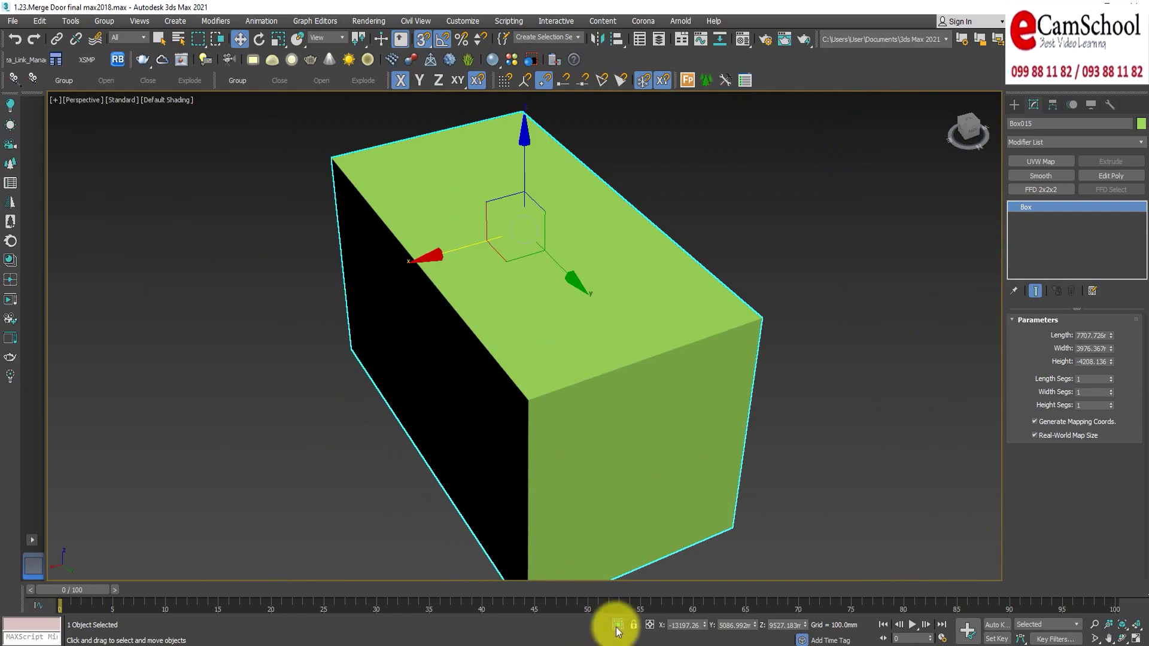
{"action": "left_click", "coordinate": [617, 625]}
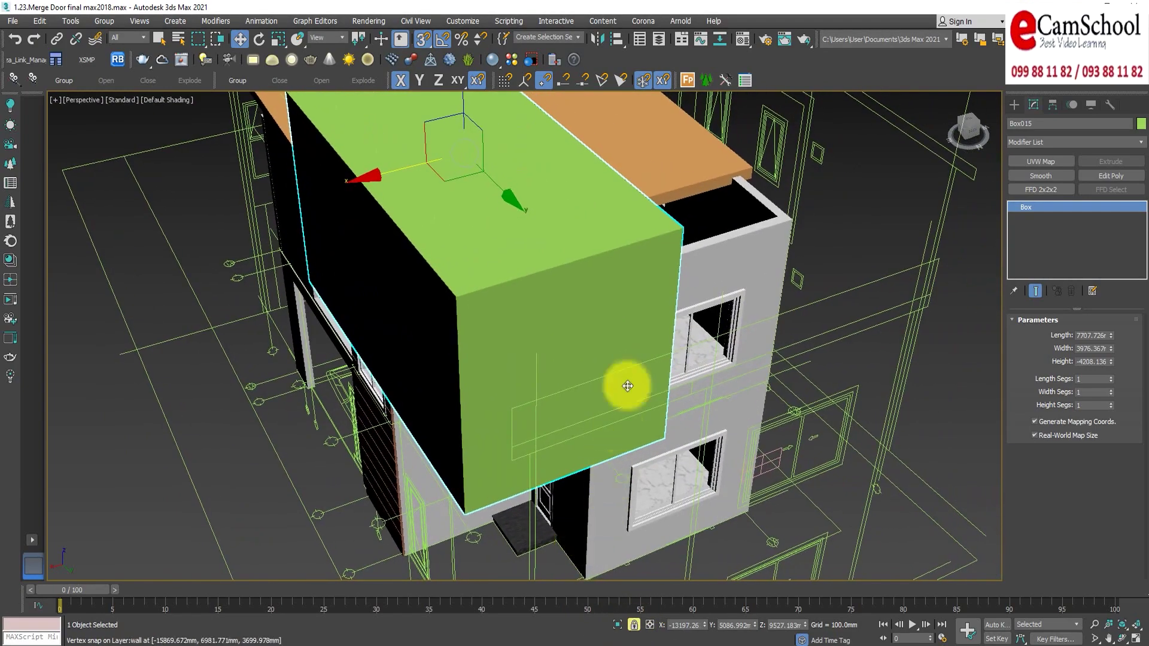
{"action": "left_click_drag", "start_coordinate": [688, 228], "coordinate": [689, 388]}
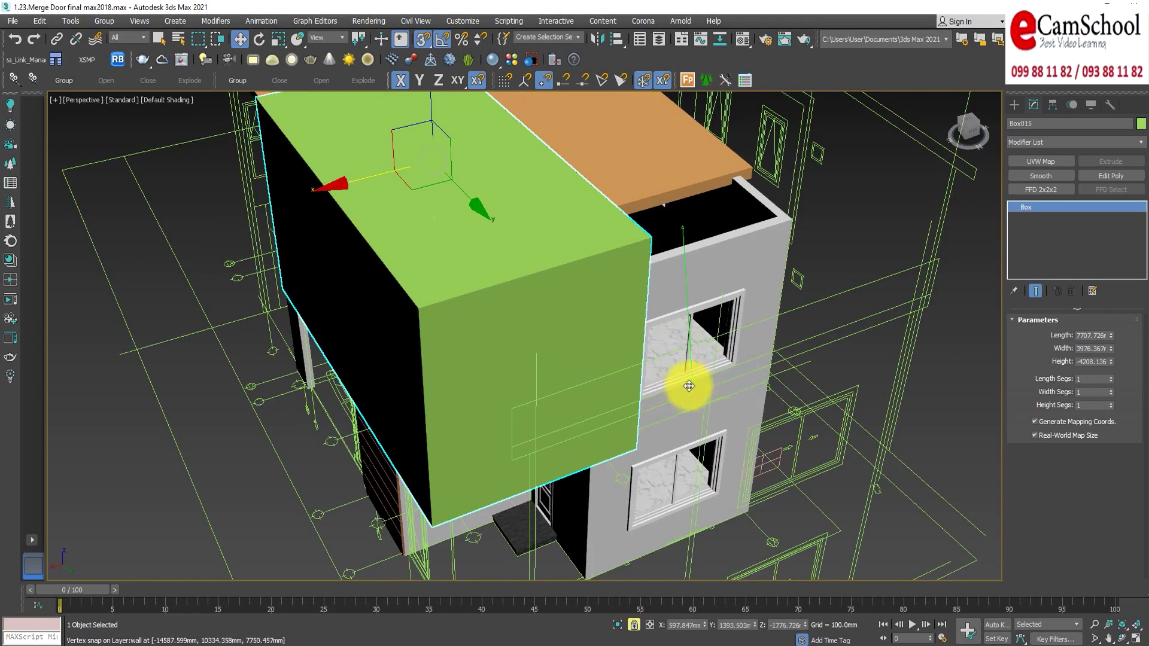
{"action": "mouse_move", "coordinate": [698, 526]}
{"action": "middle_mouse_down", "text": "alt"}
{"action": "mouse_move", "coordinate": [537, 493]}
{"action": "mouse_move", "coordinate": [585, 497]}
{"action": "middle_mouse_up", "text": "alt"}
{"action": "scroll", "coordinate": [525, 316], "scroll_direction": "up", "scroll_amount": 2}
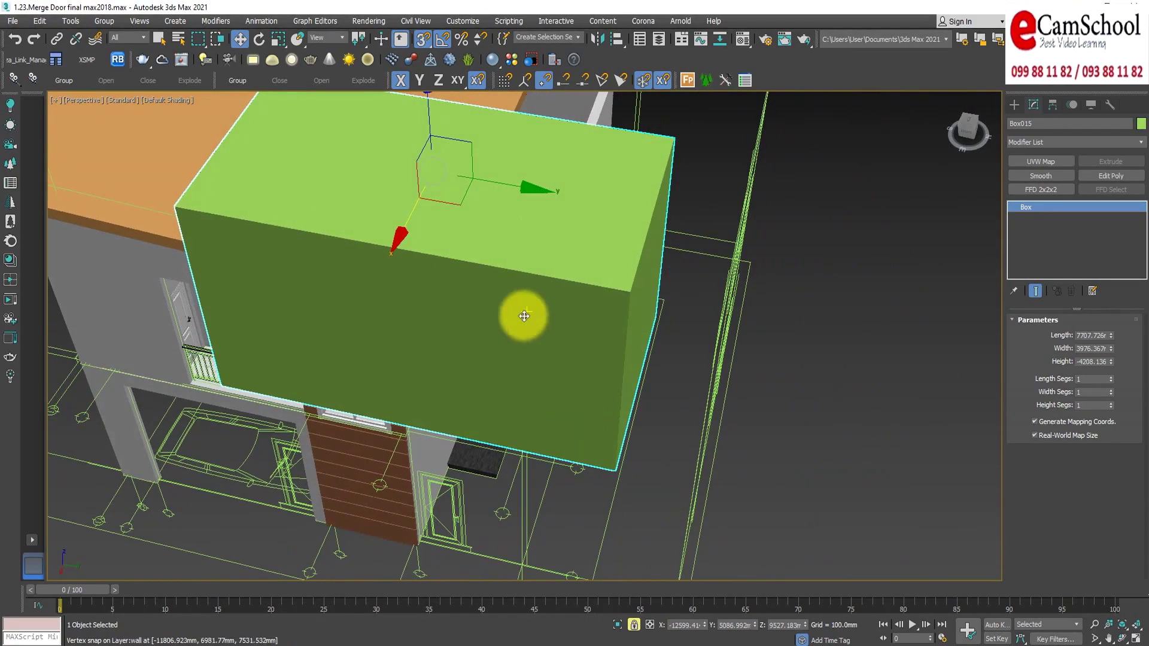
{"action": "middle_click_drag", "start_coordinate": [503, 260], "coordinate": [556, 277]}
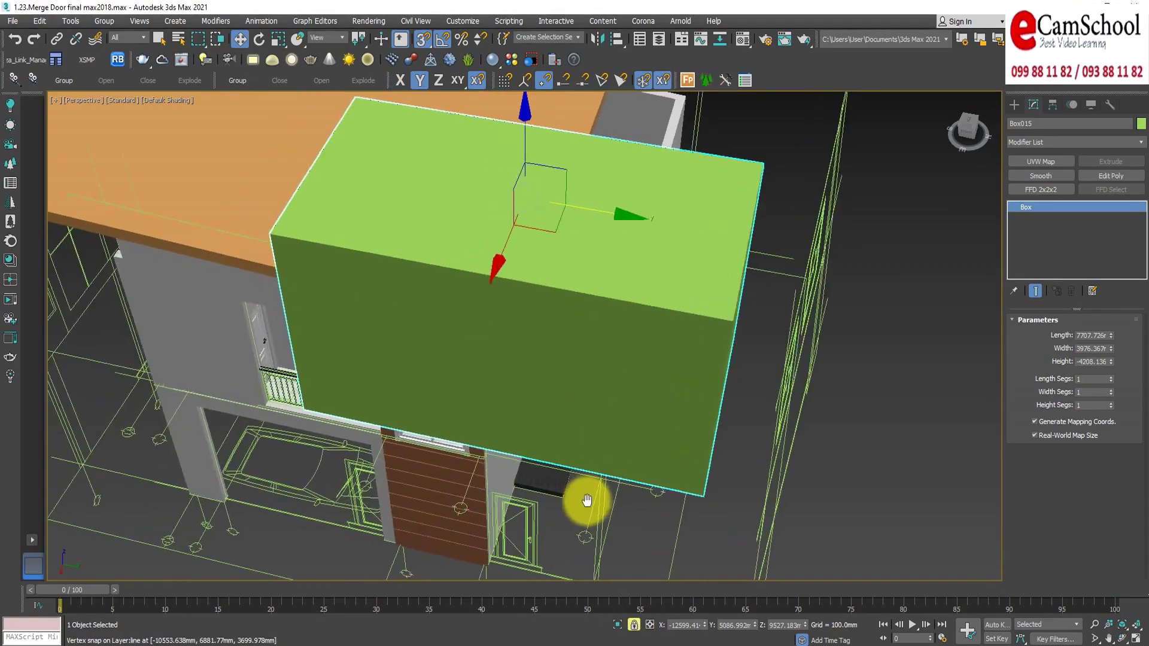
Snap the box rightward to jut out beside the roof slab's end, checking in wireframe.
{"action": "middle_click_drag", "start_coordinate": [585, 570], "coordinate": [611, 577]}
{"action": "key", "text": "F3"}
{"action": "mouse_move", "coordinate": [547, 546]}
{"action": "middle_mouse_down"}
{"action": "mouse_move", "coordinate": [551, 470]}
{"action": "mouse_move", "coordinate": [585, 480]}
{"action": "middle_mouse_up"}
{"action": "key", "text": "F3"}
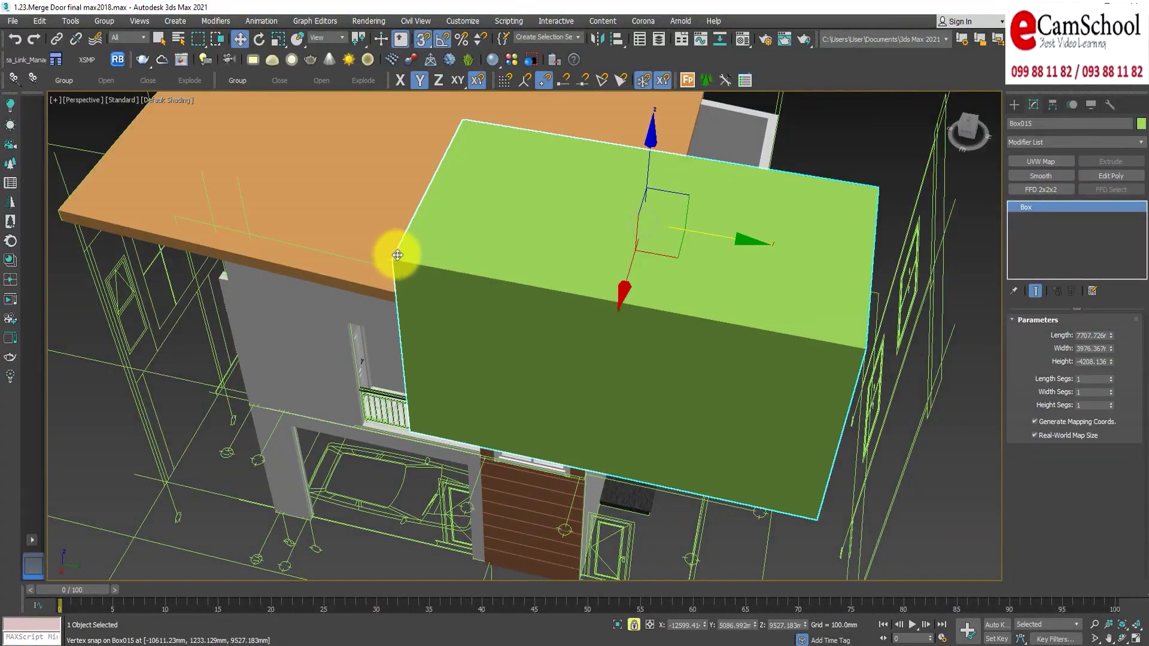
{"action": "mouse_move", "coordinate": [397, 257]}
{"action": "left_mouse_down"}
{"action": "mouse_move", "coordinate": [768, 326]}
{"action": "mouse_move", "coordinate": [641, 259]}
{"action": "left_mouse_up"}
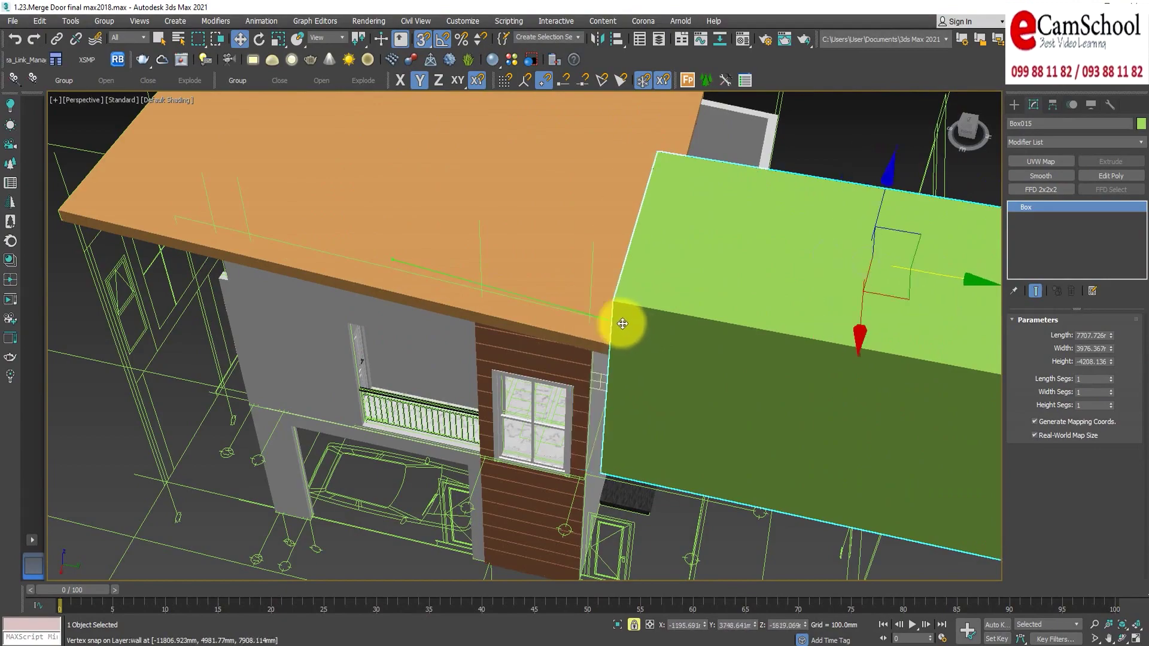
{"action": "key", "text": "F3"}
{"action": "left_click_drag", "start_coordinate": [625, 323], "coordinate": [627, 323]}
{"action": "key", "text": "F3"}
{"action": "mouse_move", "coordinate": [628, 324]}
{"action": "middle_mouse_down", "text": "alt"}
{"action": "mouse_move", "coordinate": [688, 288]}
{"action": "mouse_move", "coordinate": [746, 413]}
{"action": "mouse_move", "coordinate": [790, 429]}
{"action": "mouse_move", "coordinate": [797, 401]}
{"action": "mouse_move", "coordinate": [680, 462]}
{"action": "mouse_move", "coordinate": [600, 469]}
{"action": "mouse_move", "coordinate": [616, 495]}
{"action": "mouse_move", "coordinate": [698, 425]}
{"action": "mouse_move", "coordinate": [790, 406]}
{"action": "mouse_move", "coordinate": [764, 462]}
{"action": "mouse_move", "coordinate": [743, 411]}
{"action": "mouse_move", "coordinate": [746, 421]}
{"action": "middle_mouse_up", "text": "alt"}
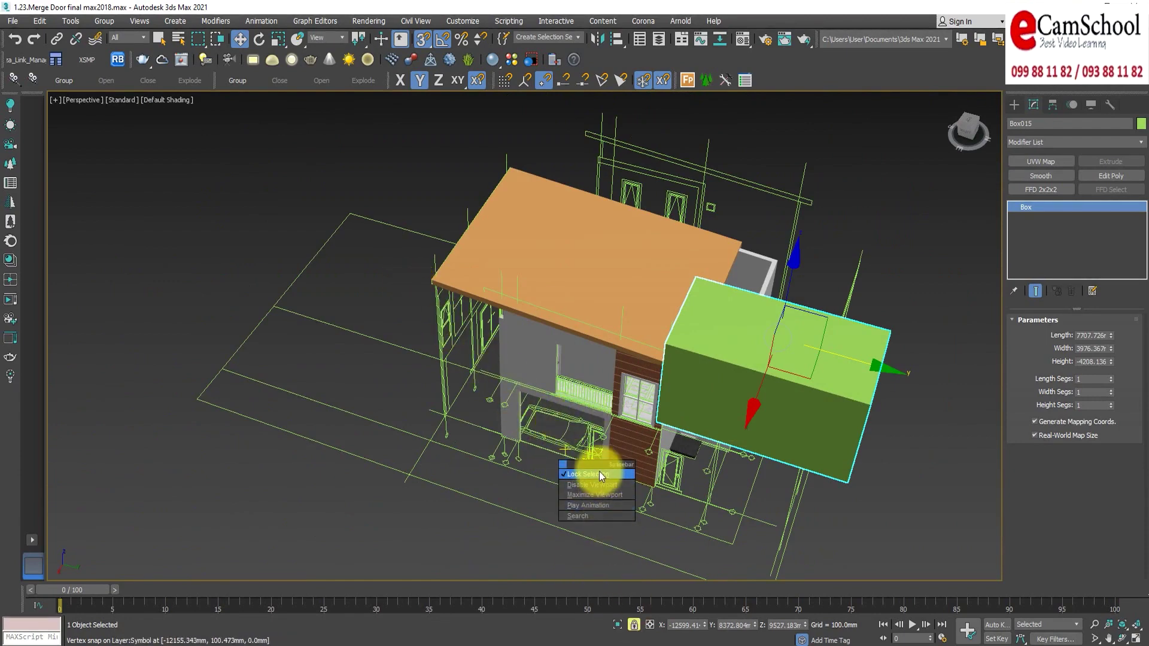
{"action": "middle_click_drag", "start_coordinate": [599, 482], "coordinate": [600, 469], "text": "alt"}
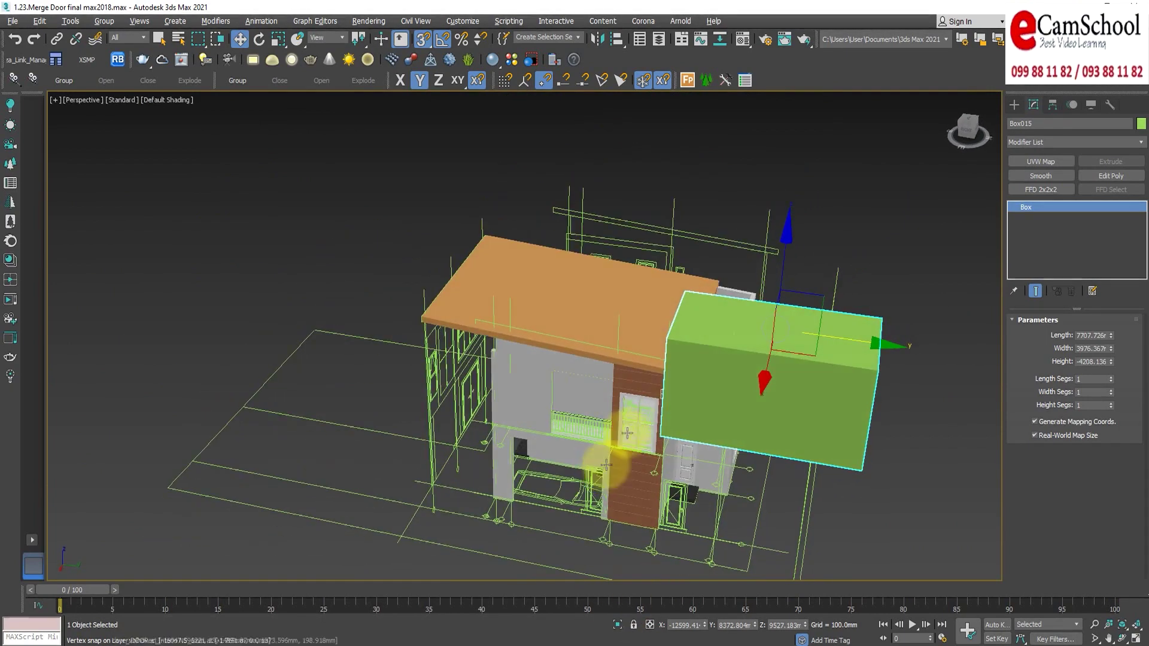
Add the roof slab to the selection with Box015 and isolate them, then clear the selection.
{"action": "left_click", "coordinate": [498, 295], "text": "ctrl"}
{"action": "mouse_move", "coordinate": [540, 283]}
{"action": "middle_mouse_down", "text": "alt"}
{"action": "mouse_move", "coordinate": [564, 372]}
{"action": "mouse_move", "coordinate": [611, 361]}
{"action": "mouse_move", "coordinate": [598, 274]}
{"action": "mouse_move", "coordinate": [609, 367]}
{"action": "middle_mouse_up", "text": "alt"}
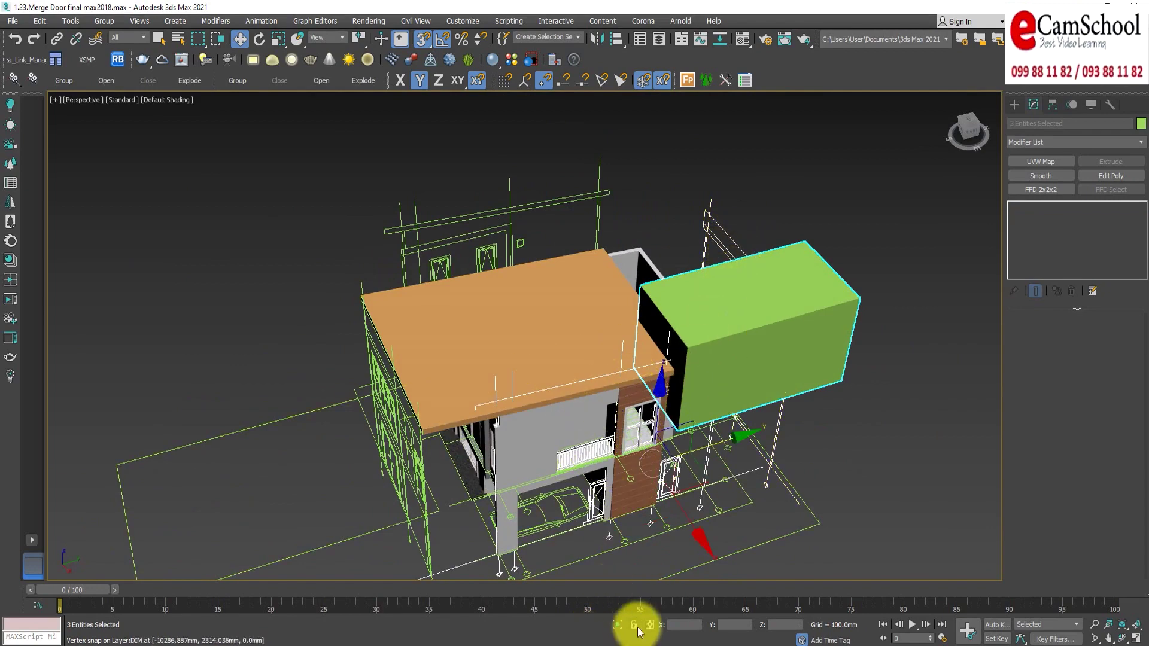
{"action": "left_click", "coordinate": [618, 627]}
{"action": "left_click", "coordinate": [774, 436]}
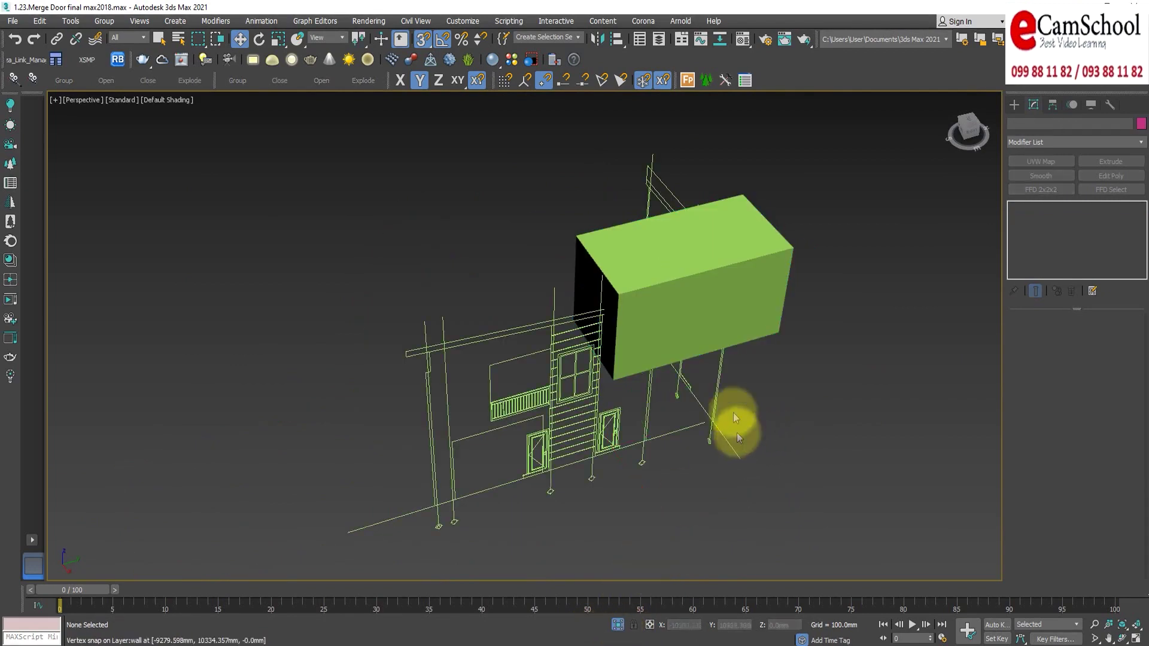
Select the green box Box015 and shift it to the right.
{"action": "left_click", "coordinate": [736, 345]}
{"action": "mouse_move", "coordinate": [736, 345]}
{"action": "middle_mouse_down", "text": "alt"}
{"action": "mouse_move", "coordinate": [687, 300]}
{"action": "mouse_move", "coordinate": [724, 185]}
{"action": "mouse_move", "coordinate": [759, 149]}
{"action": "middle_mouse_up", "text": "alt"}
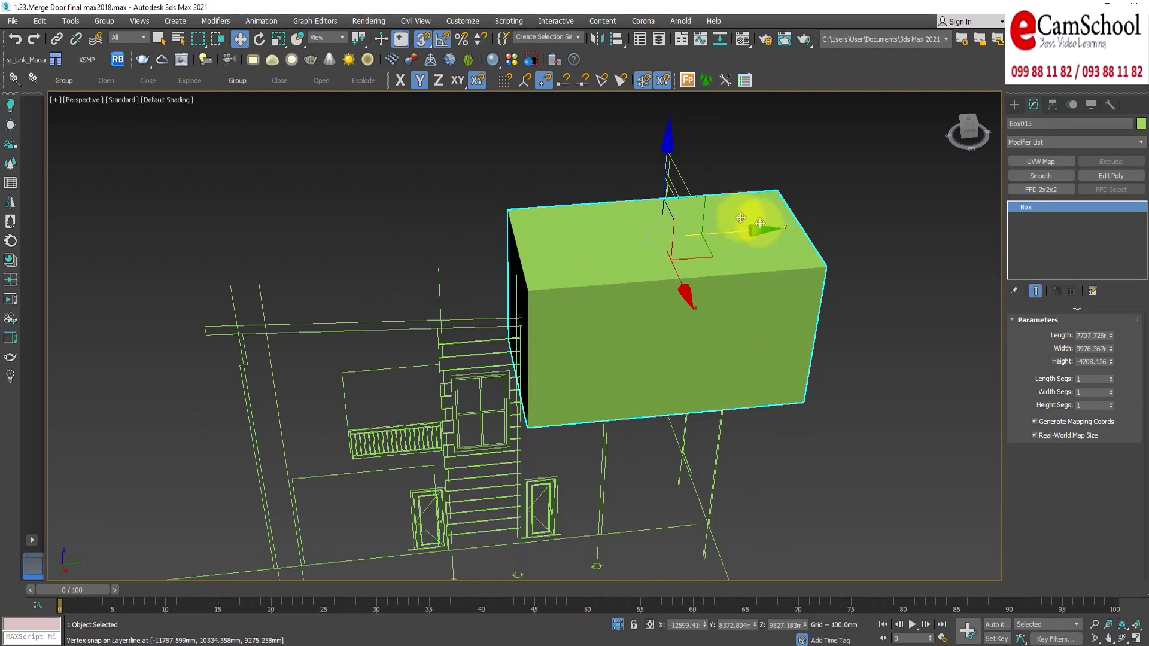
{"action": "mouse_move", "coordinate": [728, 234]}
{"action": "left_mouse_down"}
{"action": "mouse_move", "coordinate": [829, 226]}
{"action": "mouse_move", "coordinate": [824, 243]}
{"action": "left_mouse_up"}
{"action": "right_click", "coordinate": [824, 242]}
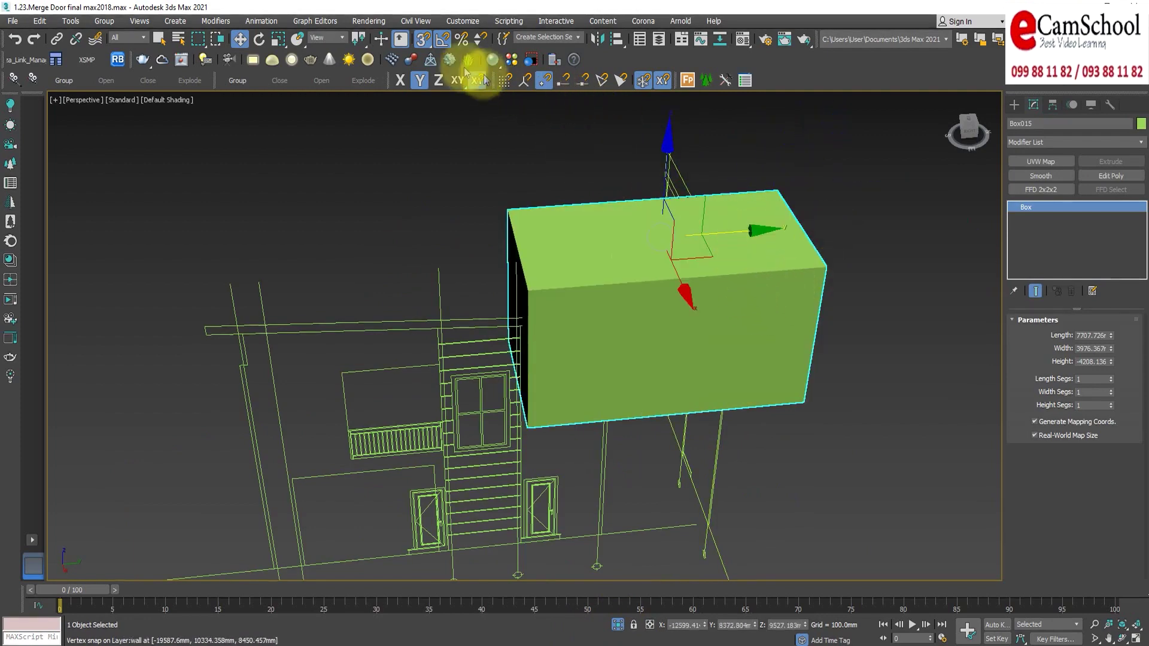
{"action": "left_click_drag", "start_coordinate": [736, 226], "coordinate": [811, 236]}
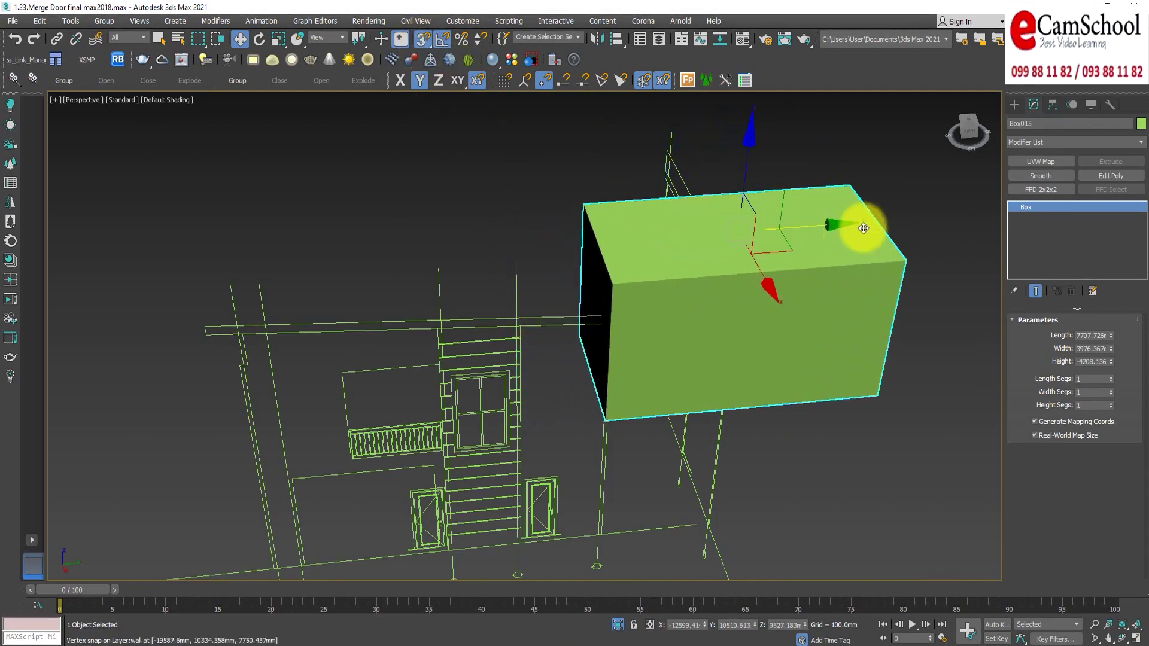
{"action": "middle_click_drag", "start_coordinate": [634, 295], "coordinate": [648, 577]}
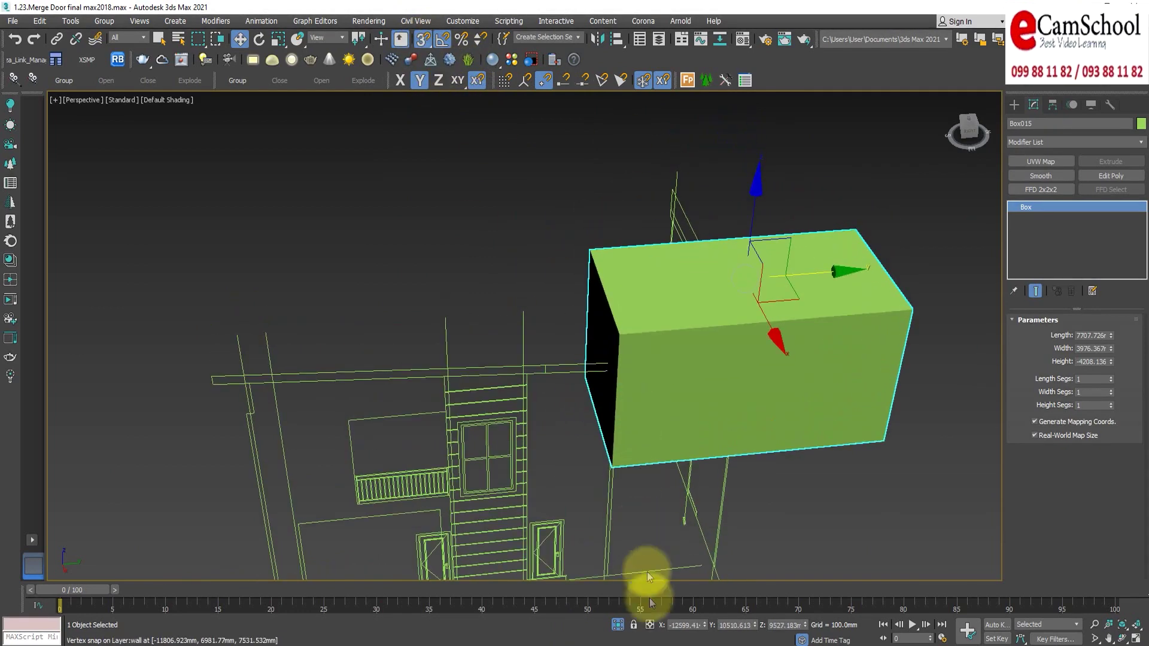
Lock the selection and vertex-snap Box015's corner against the wall corner along Y and X.
{"action": "left_click", "coordinate": [634, 626]}
{"action": "mouse_move", "coordinate": [624, 335]}
{"action": "left_mouse_down"}
{"action": "mouse_move", "coordinate": [551, 379]}
{"action": "mouse_move", "coordinate": [547, 372]}
{"action": "left_mouse_up"}
{"action": "mouse_move", "coordinate": [695, 400]}
{"action": "middle_mouse_down", "text": "alt"}
{"action": "mouse_move", "coordinate": [559, 475]}
{"action": "mouse_move", "coordinate": [580, 470]}
{"action": "mouse_move", "coordinate": [585, 410]}
{"action": "middle_mouse_up", "text": "alt"}
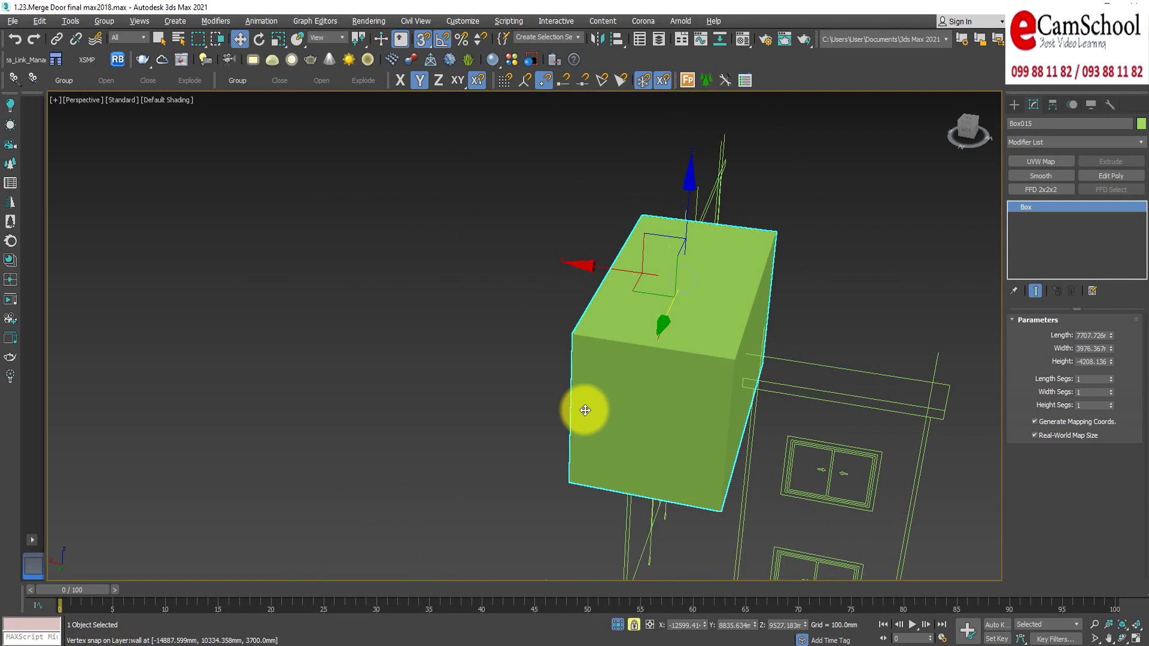
{"action": "left_click", "coordinate": [628, 633]}
{"action": "left_click_drag", "start_coordinate": [607, 268], "coordinate": [552, 268]}
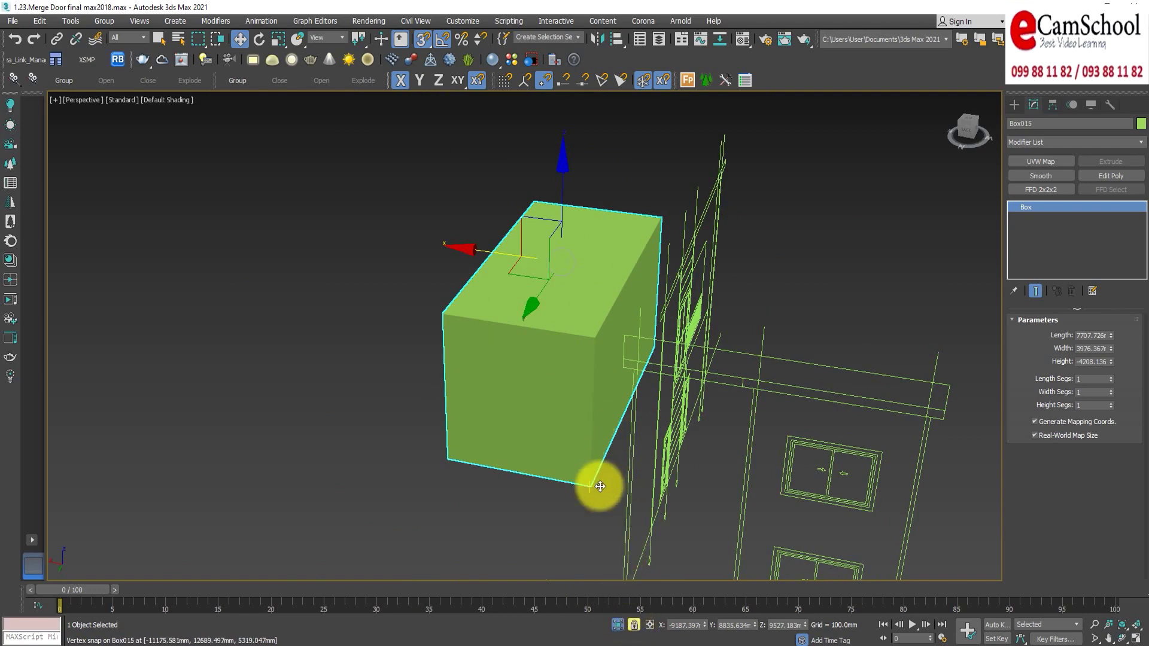
{"action": "left_click_drag", "start_coordinate": [593, 486], "coordinate": [741, 378]}
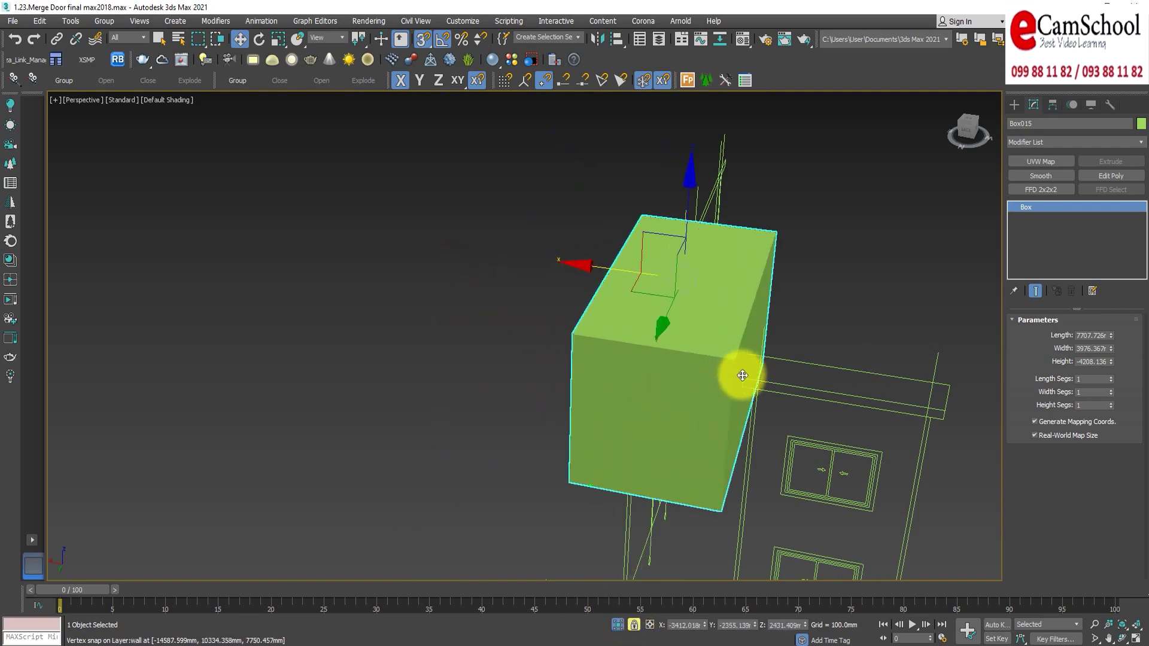
{"action": "middle_click_drag", "start_coordinate": [621, 511], "coordinate": [683, 516], "text": "alt"}
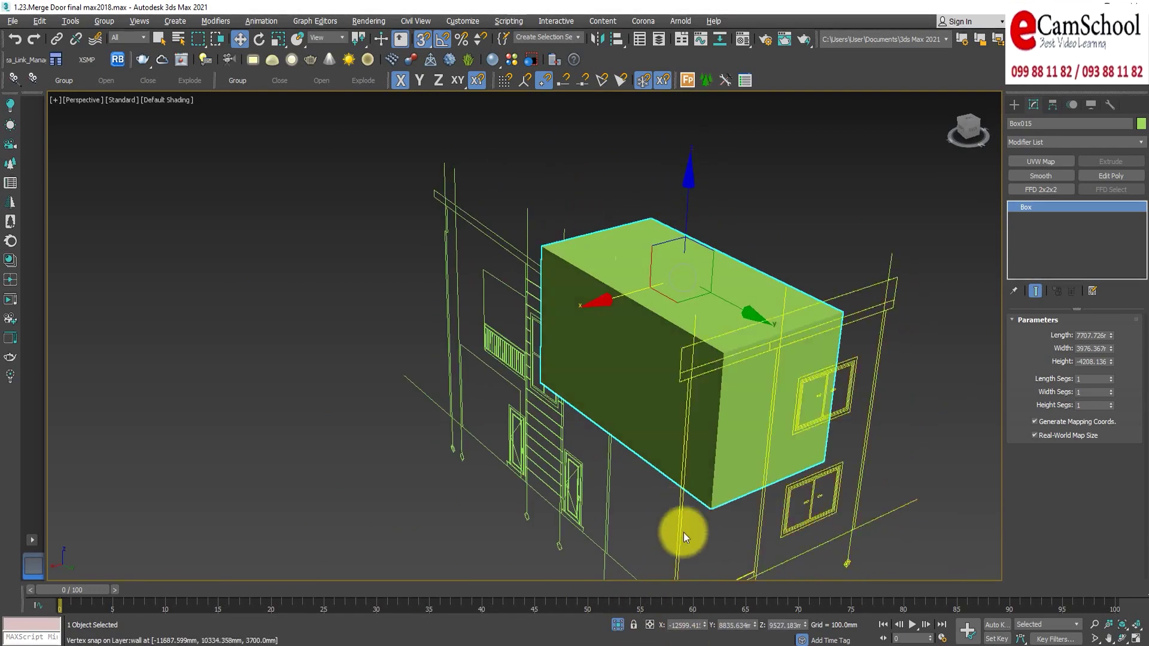
{"action": "mouse_move", "coordinate": [688, 576]}
{"action": "middle_mouse_down", "text": "alt"}
{"action": "mouse_move", "coordinate": [713, 577]}
{"action": "mouse_move", "coordinate": [751, 541]}
{"action": "mouse_move", "coordinate": [764, 503]}
{"action": "mouse_move", "coordinate": [745, 494]}
{"action": "mouse_move", "coordinate": [754, 560]}
{"action": "mouse_move", "coordinate": [750, 459]}
{"action": "mouse_move", "coordinate": [744, 482]}
{"action": "mouse_move", "coordinate": [722, 428]}
{"action": "mouse_move", "coordinate": [716, 457]}
{"action": "mouse_move", "coordinate": [741, 503]}
{"action": "mouse_move", "coordinate": [743, 413]}
{"action": "mouse_move", "coordinate": [742, 475]}
{"action": "mouse_move", "coordinate": [720, 510]}
{"action": "mouse_move", "coordinate": [628, 481]}
{"action": "mouse_move", "coordinate": [664, 542]}
{"action": "mouse_move", "coordinate": [726, 498]}
{"action": "mouse_move", "coordinate": [736, 414]}
{"action": "middle_mouse_up", "text": "alt"}
{"action": "left_click", "coordinate": [406, 307]}
With the XY plane constraint, vertex-snap the orange roof slab Line012 to a new position.
{"action": "mouse_move", "coordinate": [405, 308]}
{"action": "middle_mouse_down", "text": "alt"}
{"action": "mouse_move", "coordinate": [500, 482]}
{"action": "mouse_move", "coordinate": [502, 414]}
{"action": "mouse_move", "coordinate": [487, 472]}
{"action": "middle_mouse_up", "text": "alt"}
{"action": "scroll", "coordinate": [443, 377], "scroll_direction": "up", "scroll_amount": 3}
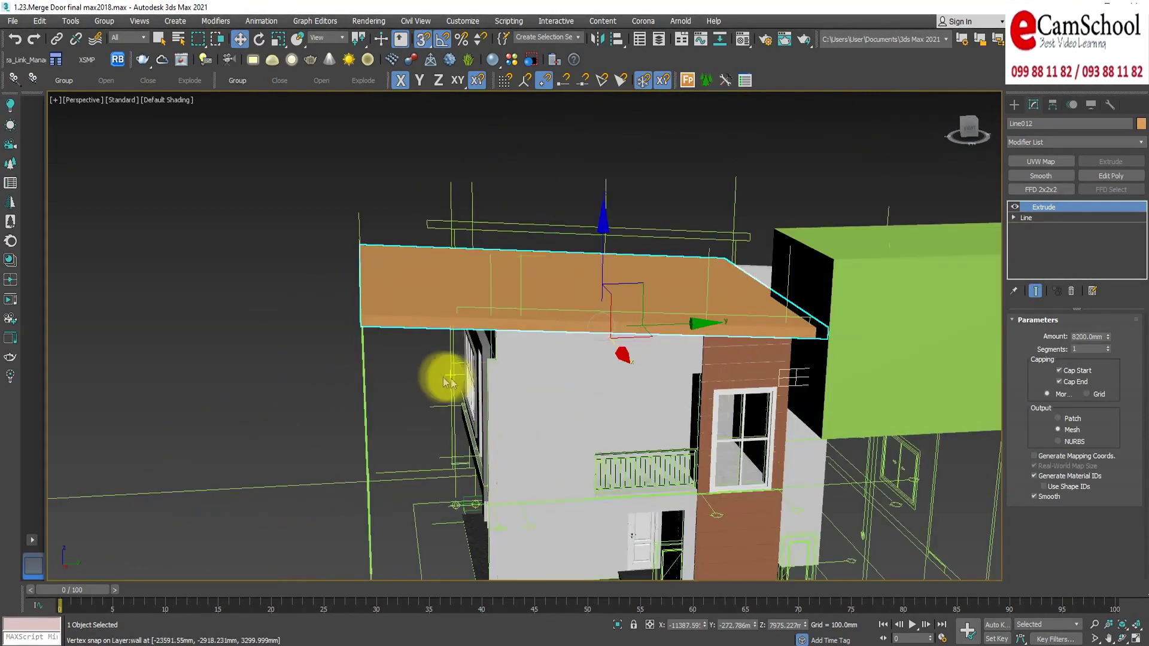
{"action": "scroll", "coordinate": [462, 311], "scroll_direction": "up", "scroll_amount": 2}
{"action": "scroll", "coordinate": [476, 367], "scroll_direction": "up", "scroll_amount": 2}
{"action": "mouse_move", "coordinate": [476, 367]}
{"action": "middle_mouse_down", "text": "alt"}
{"action": "mouse_move", "coordinate": [551, 546]}
{"action": "mouse_move", "coordinate": [628, 325]}
{"action": "mouse_move", "coordinate": [668, 394]}
{"action": "mouse_move", "coordinate": [662, 308]}
{"action": "mouse_move", "coordinate": [686, 386]}
{"action": "middle_mouse_up", "text": "alt"}
{"action": "scroll", "coordinate": [711, 303], "scroll_direction": "up", "scroll_amount": 2}
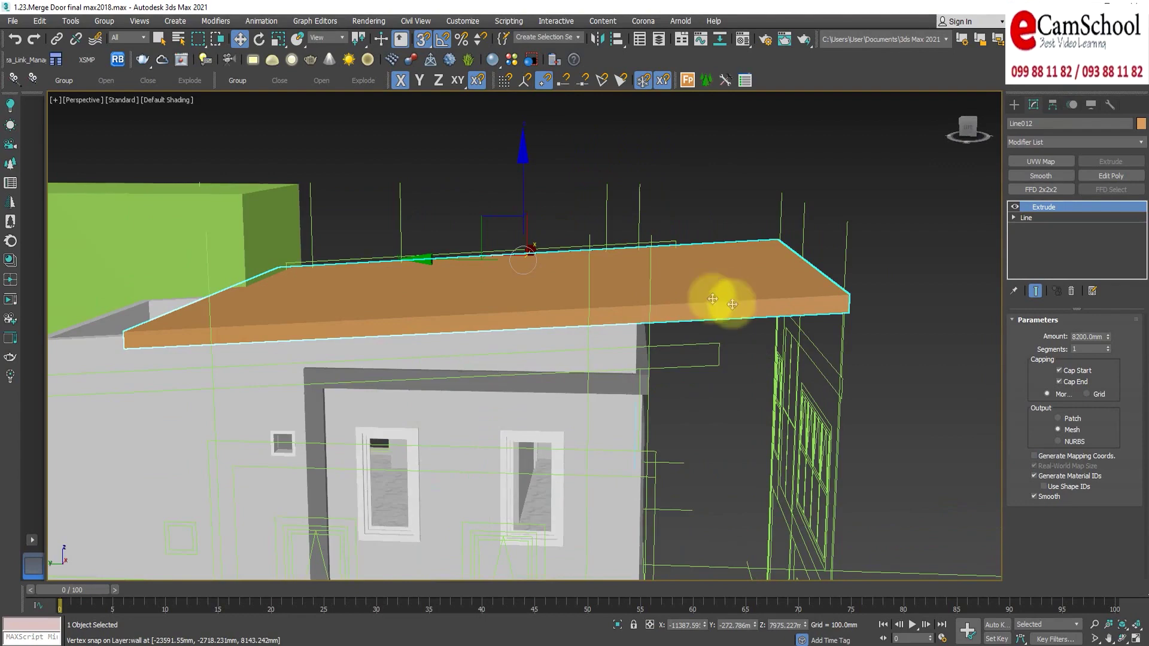
{"action": "left_click", "coordinate": [476, 83]}
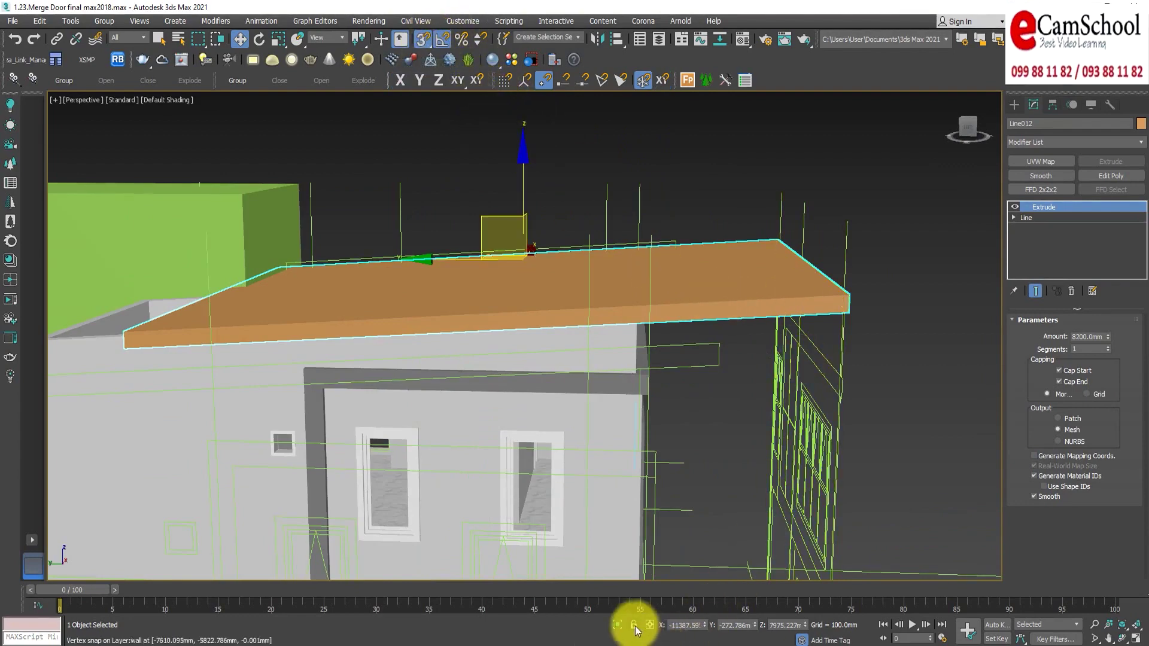
{"action": "mouse_move", "coordinate": [854, 314]}
{"action": "left_mouse_down"}
{"action": "mouse_move", "coordinate": [714, 362]}
{"action": "mouse_move", "coordinate": [738, 407]}
{"action": "left_mouse_up"}
Move the roof slab onto the building top, then X-constrain and snap its corner to the wall.
{"action": "mouse_move", "coordinate": [738, 407]}
{"action": "middle_mouse_down", "text": "alt"}
{"action": "mouse_move", "coordinate": [598, 439]}
{"action": "mouse_move", "coordinate": [629, 411]}
{"action": "middle_mouse_up", "text": "alt"}
{"action": "scroll", "coordinate": [634, 423], "scroll_direction": "down", "scroll_amount": 5}
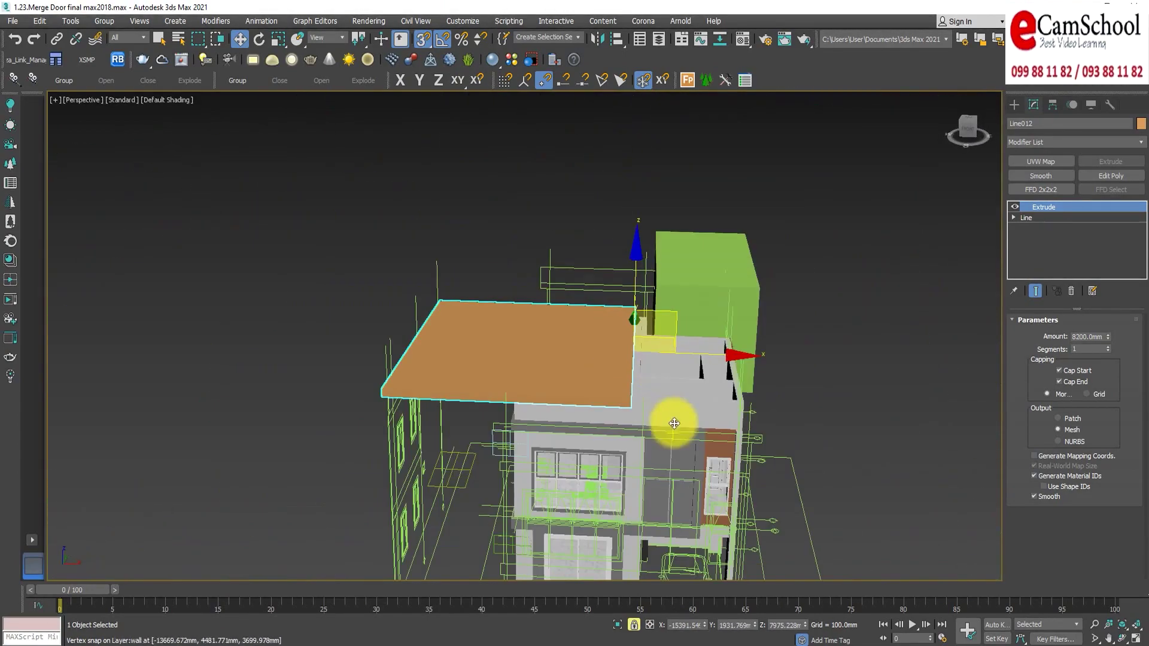
{"action": "scroll", "coordinate": [671, 383], "scroll_direction": "up", "scroll_amount": 2}
{"action": "middle_click_drag", "start_coordinate": [662, 397], "coordinate": [643, 336]}
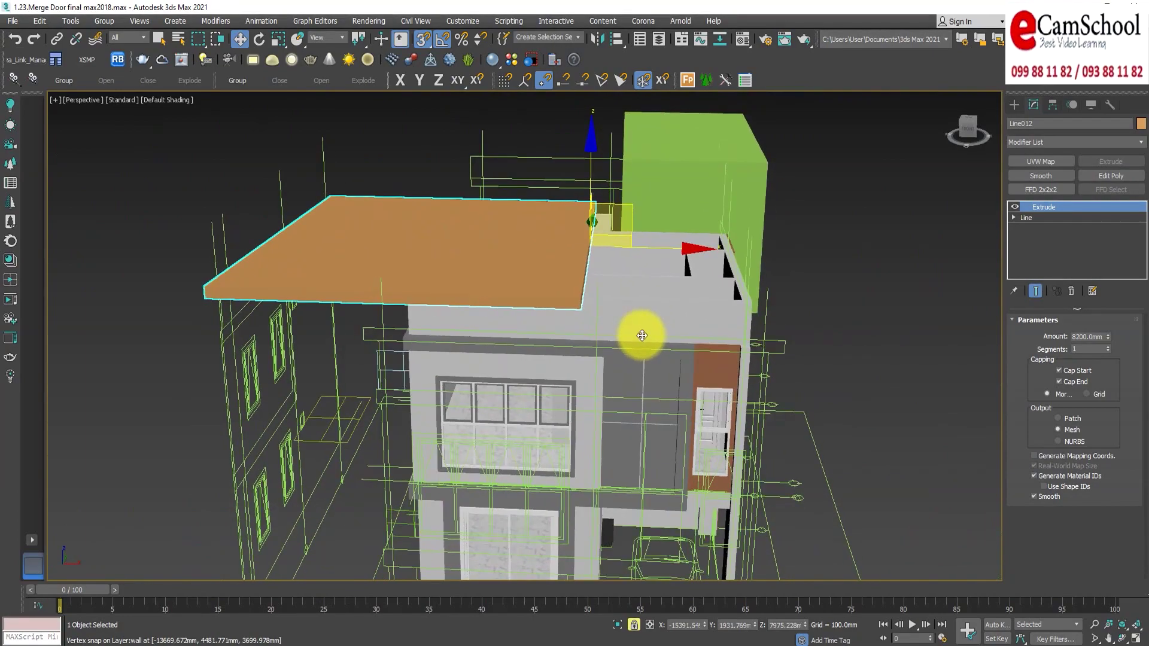
{"action": "left_click_drag", "start_coordinate": [644, 339], "coordinate": [647, 343]}
{"action": "mouse_move", "coordinate": [592, 403]}
{"action": "middle_mouse_down", "text": "alt"}
{"action": "mouse_move", "coordinate": [521, 470]}
{"action": "mouse_move", "coordinate": [507, 397]}
{"action": "middle_mouse_up", "text": "alt"}
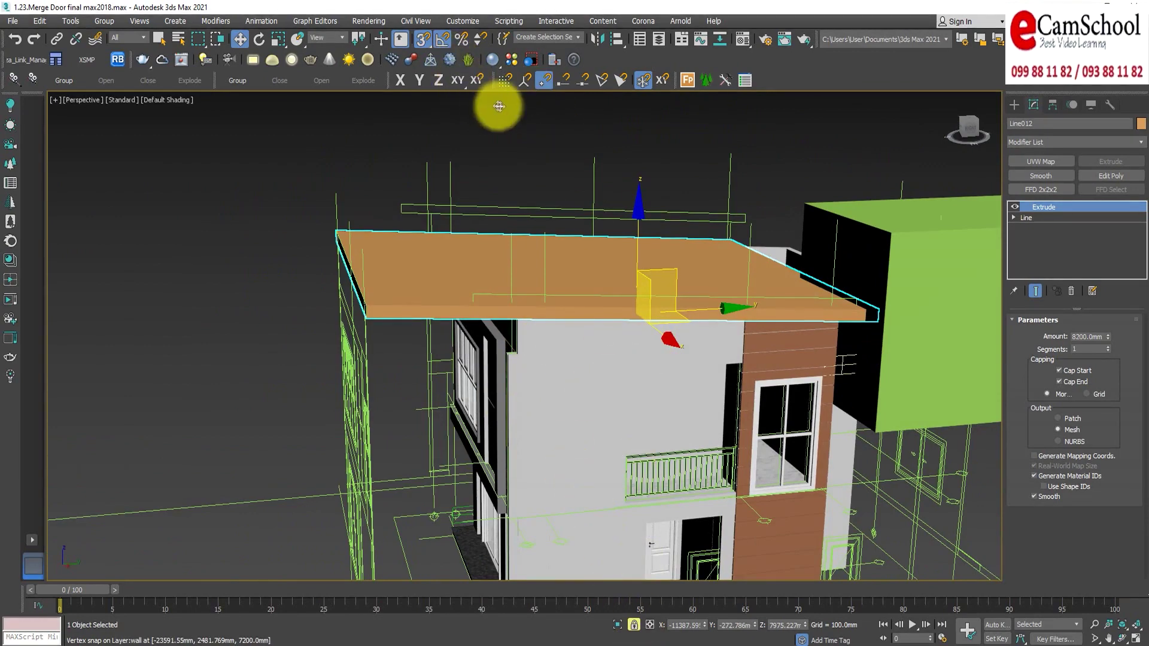
{"action": "left_click", "coordinate": [476, 84]}
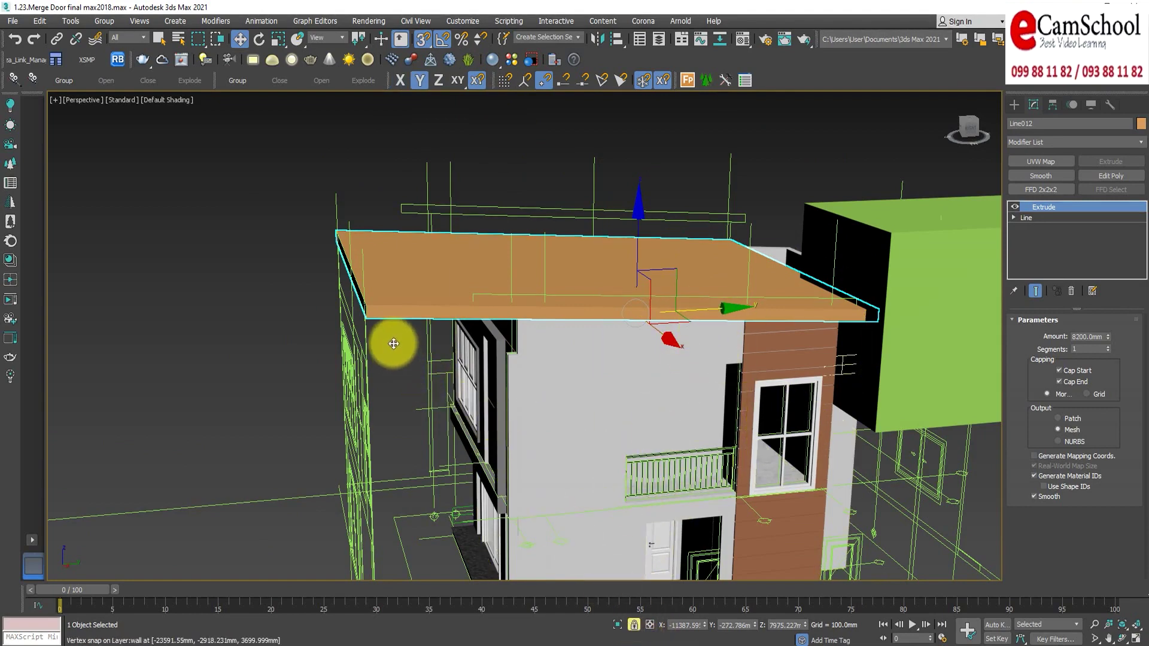
{"action": "left_click_drag", "start_coordinate": [371, 324], "coordinate": [401, 202]}
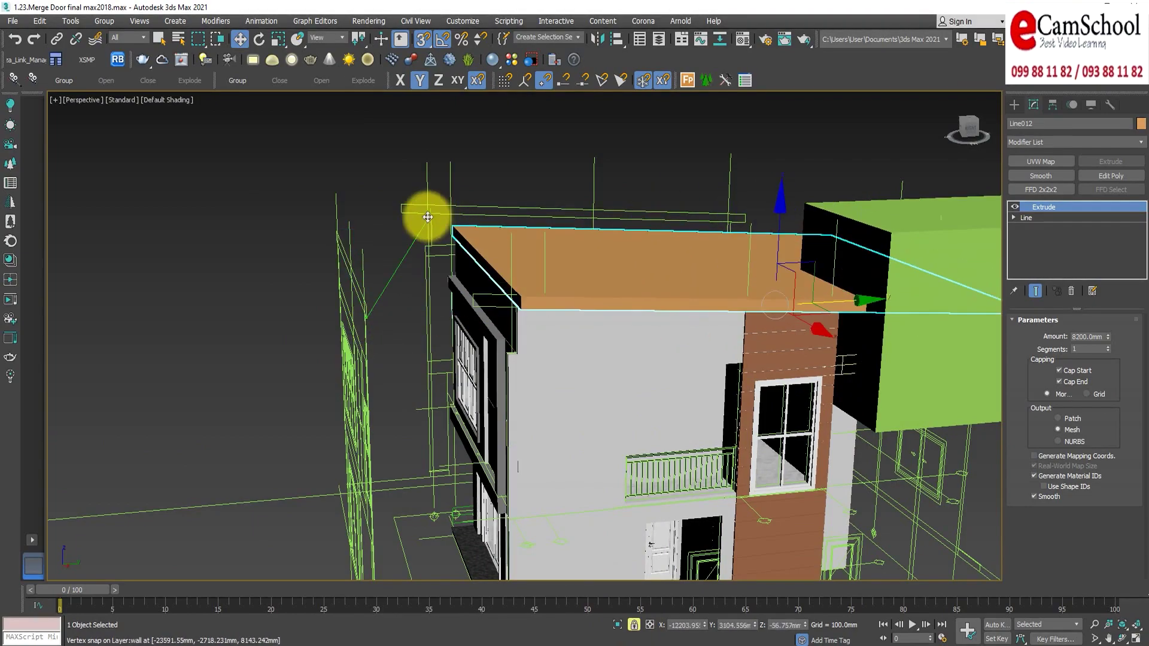
{"action": "left_click_drag", "start_coordinate": [401, 205], "coordinate": [401, 206]}
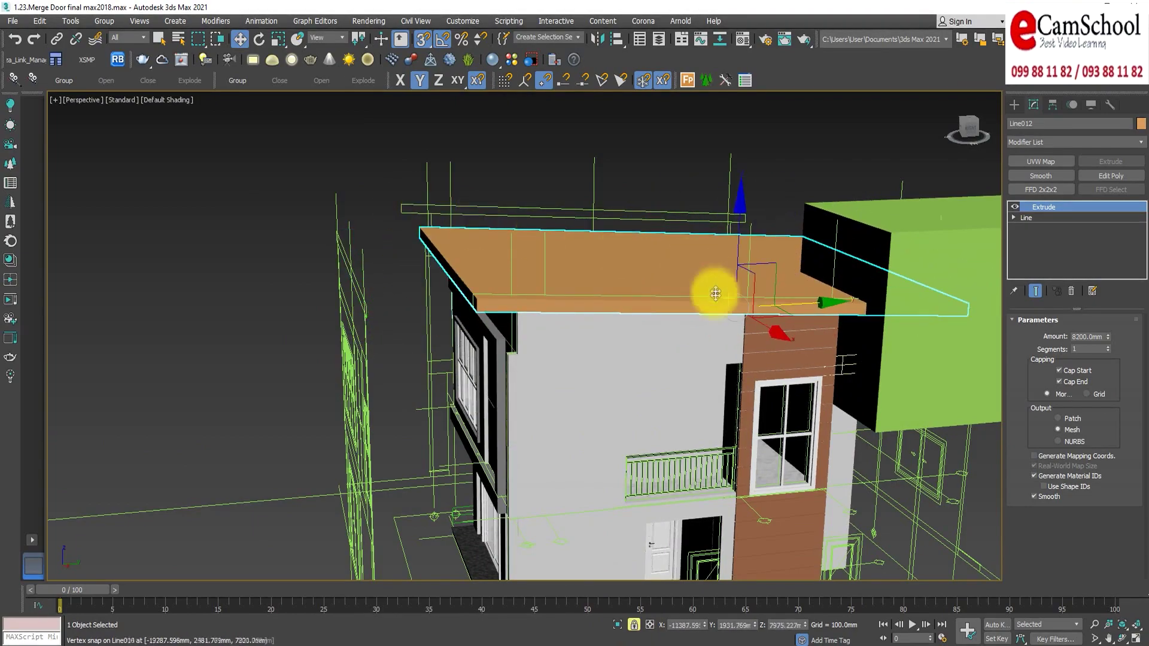
{"action": "mouse_move", "coordinate": [580, 398]}
{"action": "middle_mouse_down", "text": "alt"}
{"action": "mouse_move", "coordinate": [688, 483]}
{"action": "mouse_move", "coordinate": [686, 404]}
{"action": "mouse_move", "coordinate": [672, 390]}
{"action": "middle_mouse_up", "text": "alt"}
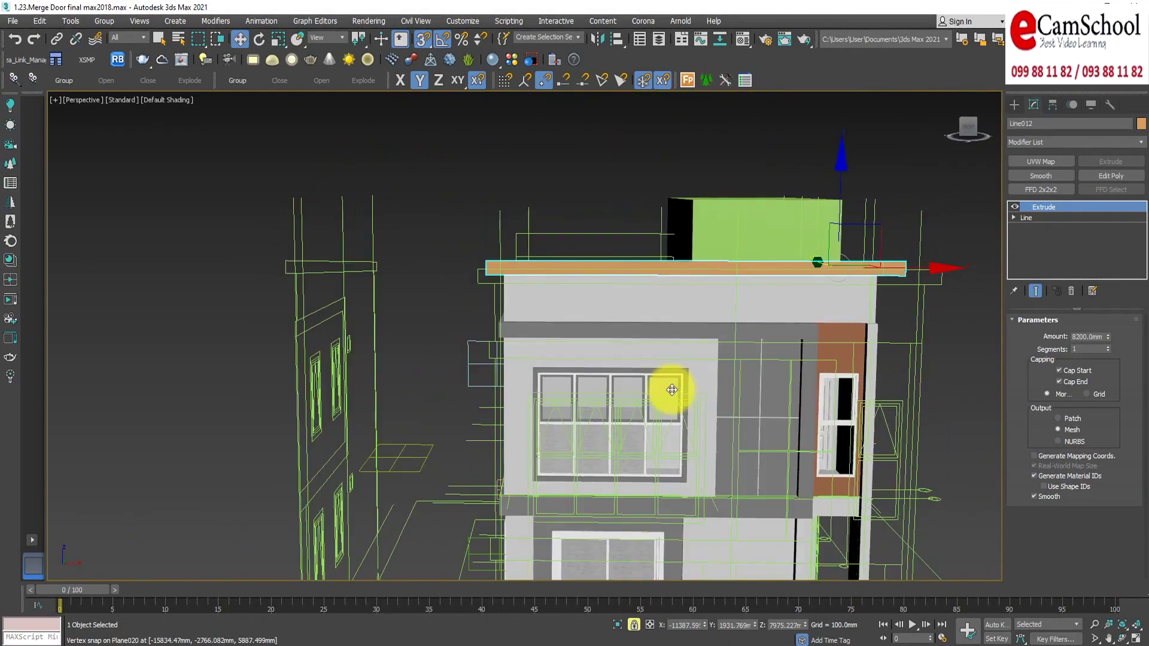
Inspect the roof slab in Front view zoomed to fit, then orbit to a shaded overhead view.
{"action": "key", "text": "f"}
{"action": "key", "text": "z"}
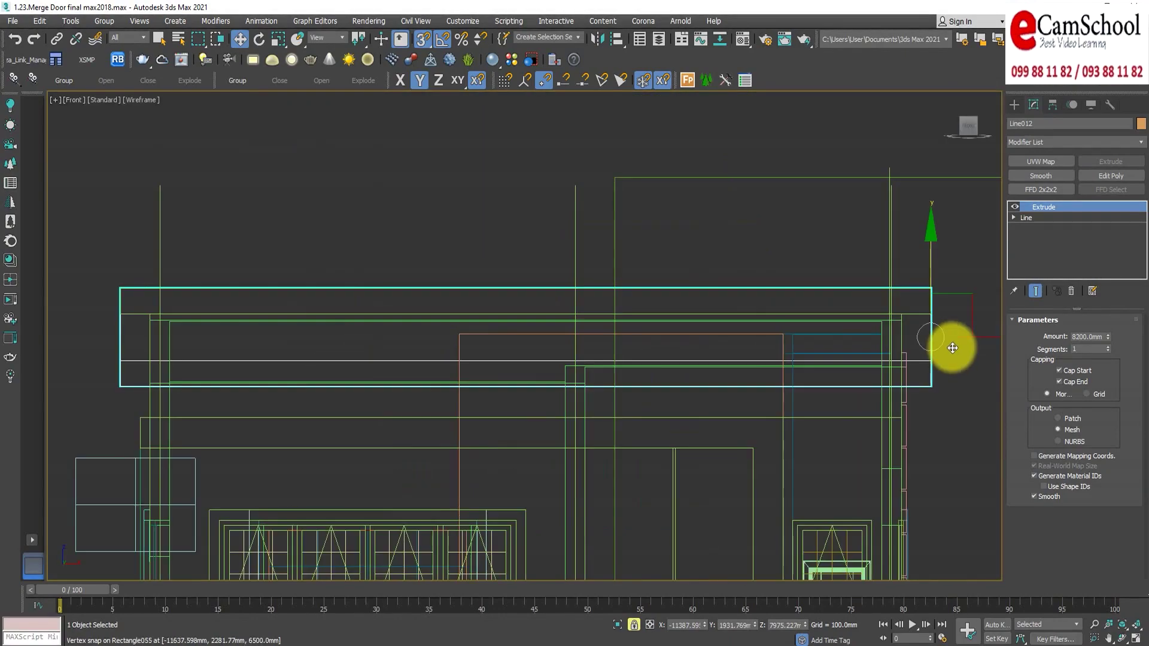
{"action": "key", "text": "F3"}
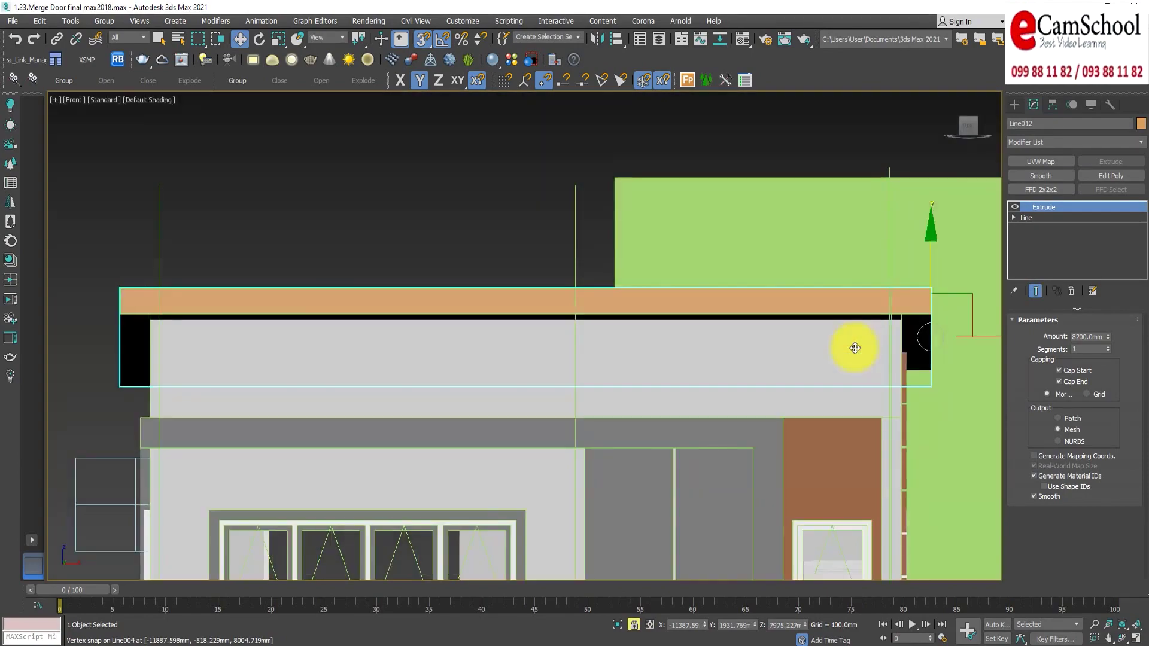
{"action": "key", "text": "F3"}
{"action": "scroll", "coordinate": [838, 360], "scroll_direction": "down", "scroll_amount": 3}
{"action": "mouse_move", "coordinate": [836, 375]}
{"action": "middle_mouse_down", "text": "alt"}
{"action": "mouse_move", "coordinate": [742, 480]}
{"action": "mouse_move", "coordinate": [733, 415]}
{"action": "middle_mouse_up", "text": "alt"}
{"action": "key", "text": "F3"}
{"action": "mouse_move", "coordinate": [731, 338]}
{"action": "middle_mouse_down", "text": "alt"}
{"action": "mouse_move", "coordinate": [718, 474]}
{"action": "mouse_move", "coordinate": [690, 405]}
{"action": "mouse_move", "coordinate": [692, 482]}
{"action": "mouse_move", "coordinate": [726, 482]}
{"action": "mouse_move", "coordinate": [744, 545]}
{"action": "mouse_move", "coordinate": [826, 315]}
{"action": "mouse_move", "coordinate": [833, 385]}
{"action": "mouse_move", "coordinate": [866, 451]}
{"action": "mouse_move", "coordinate": [839, 396]}
{"action": "middle_mouse_up", "text": "alt"}
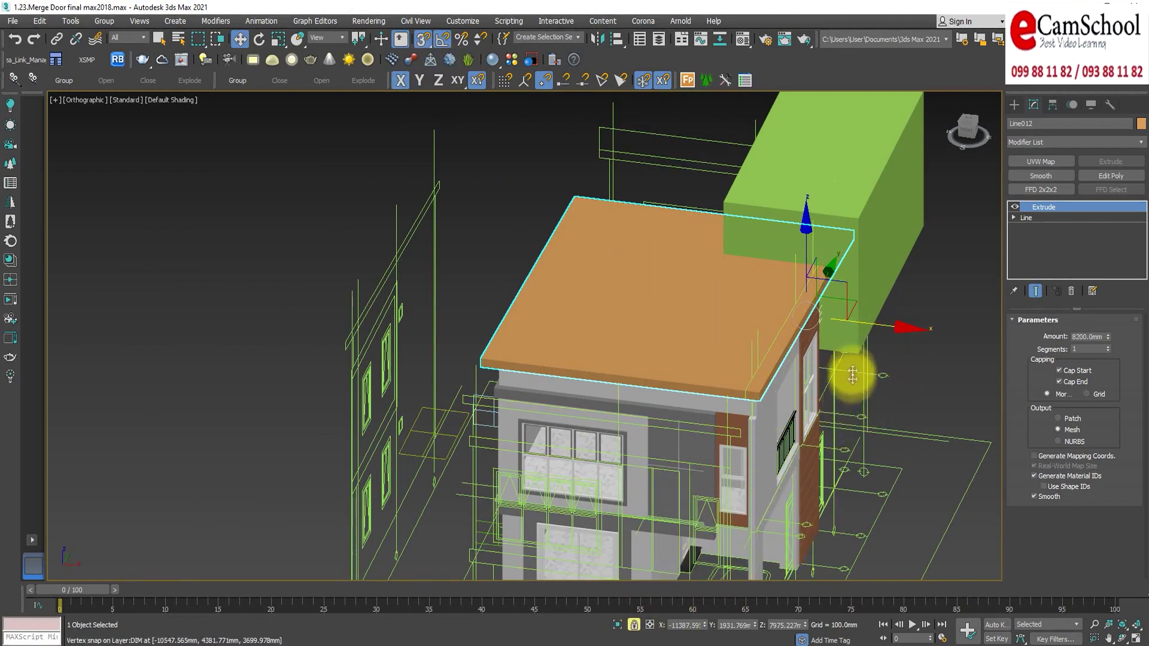
{"action": "left_click_drag", "start_coordinate": [760, 391], "coordinate": [741, 429]}
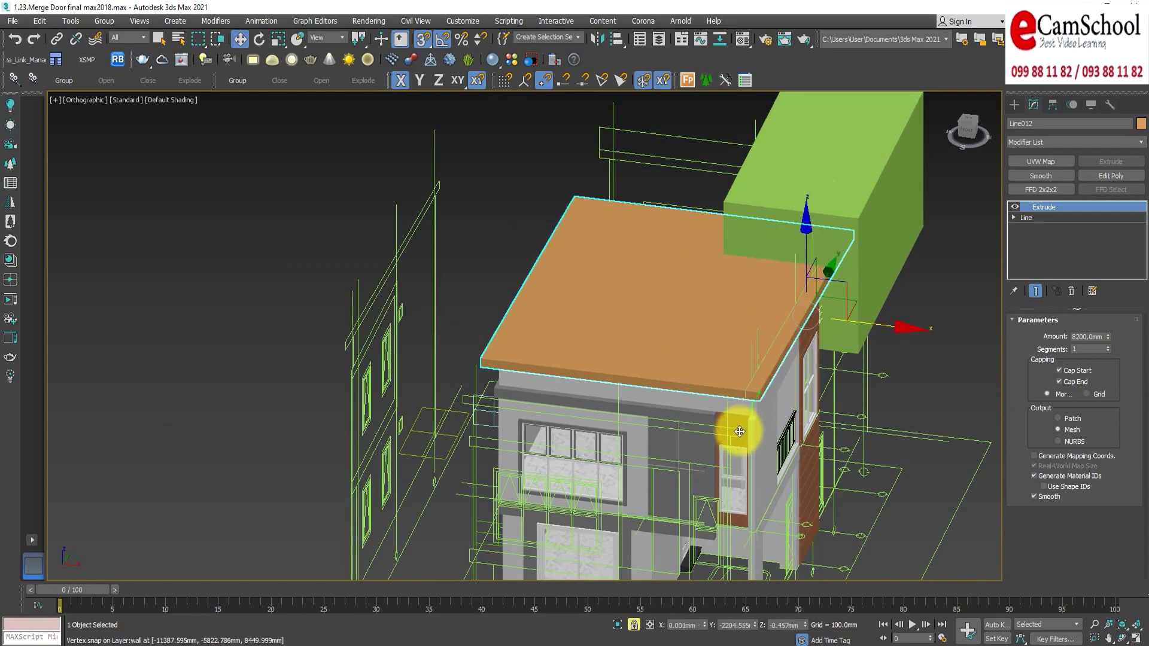
{"action": "mouse_move", "coordinate": [846, 422]}
{"action": "middle_mouse_down", "text": "alt"}
{"action": "mouse_move", "coordinate": [800, 431]}
{"action": "mouse_move", "coordinate": [744, 495]}
{"action": "mouse_move", "coordinate": [733, 477]}
{"action": "mouse_move", "coordinate": [649, 541]}
{"action": "mouse_move", "coordinate": [673, 590]}
{"action": "middle_mouse_up", "text": "alt"}
{"action": "right_click", "coordinate": [672, 591]}
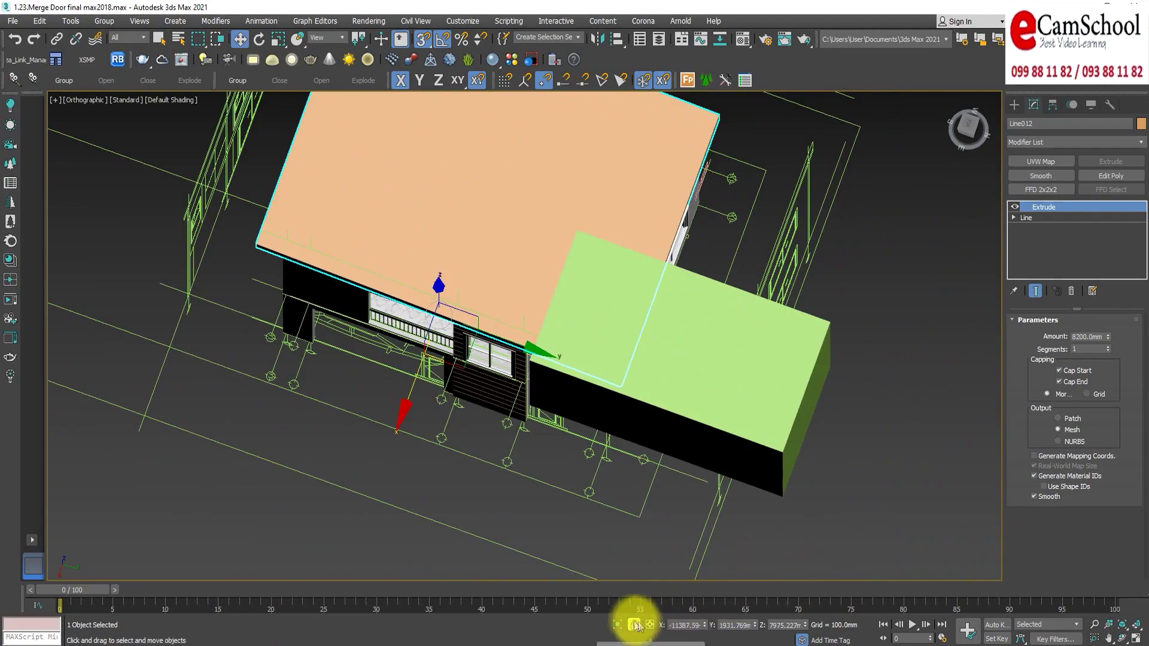
{"action": "left_click", "coordinate": [877, 539]}
{"action": "left_click", "coordinate": [598, 174]}
{"action": "mouse_move", "coordinate": [708, 302]}
{"action": "middle_mouse_down", "text": "alt"}
{"action": "mouse_move", "coordinate": [618, 288]}
{"action": "mouse_move", "coordinate": [580, 196]}
{"action": "mouse_move", "coordinate": [617, 280]}
{"action": "middle_mouse_up", "text": "alt"}
{"action": "middle_click_drag", "start_coordinate": [649, 262], "coordinate": [685, 305]}
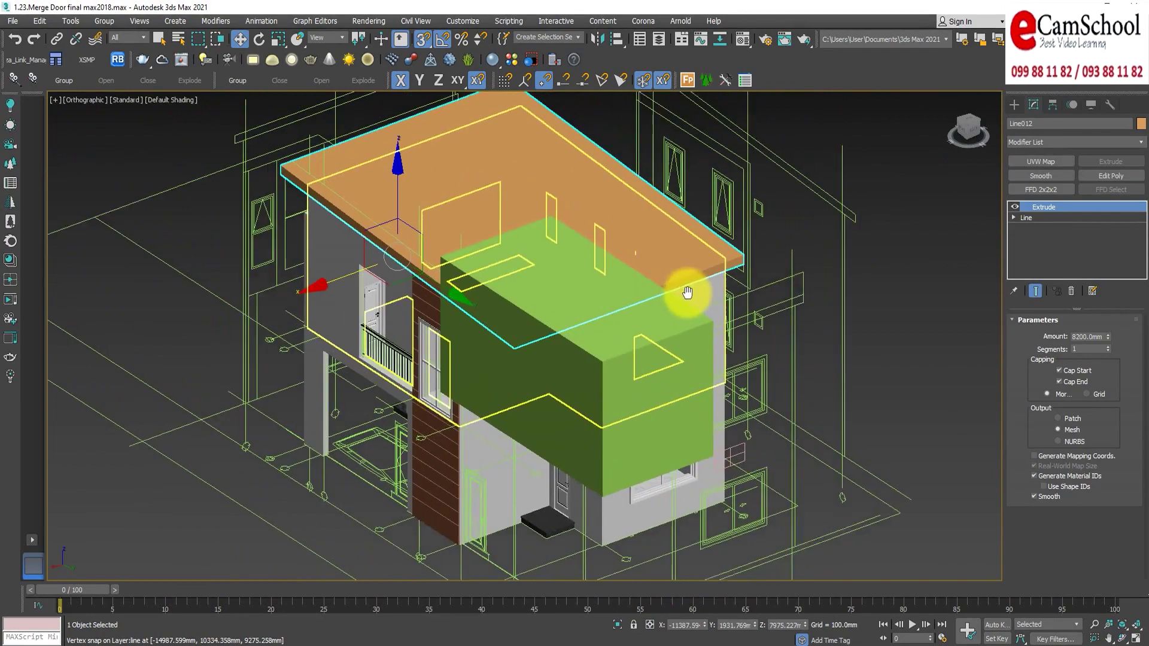
Make the roof slab a Boolean compound object that subtracts the green box.
{"action": "left_click", "coordinate": [1013, 105]}
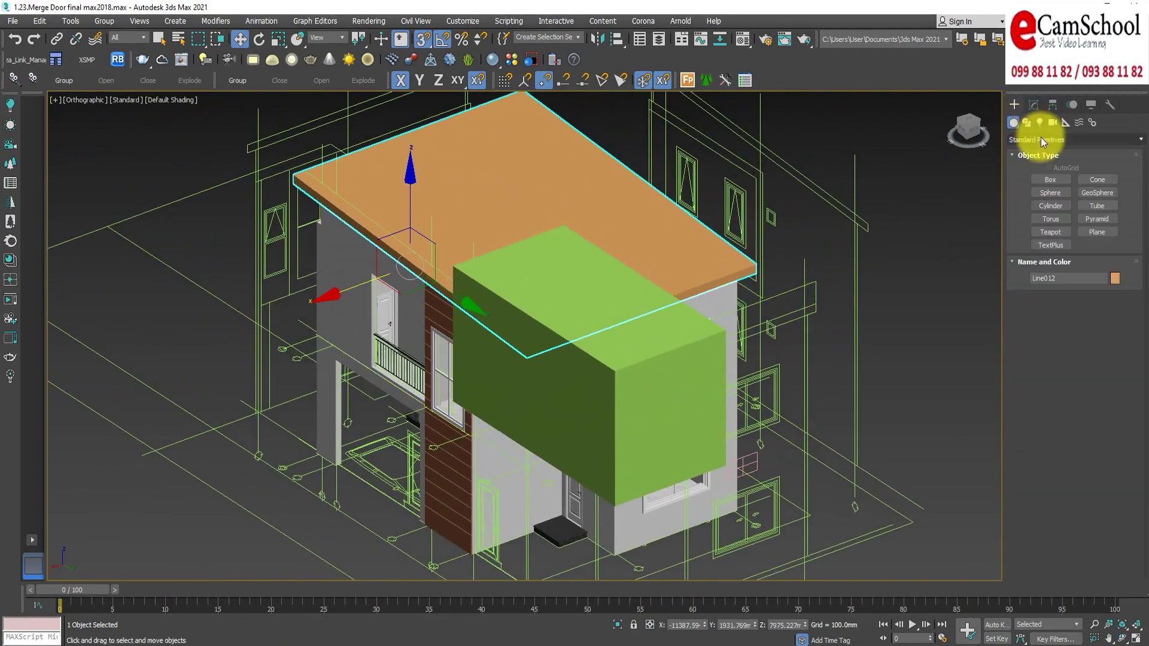
{"action": "left_click", "coordinate": [1033, 139]}
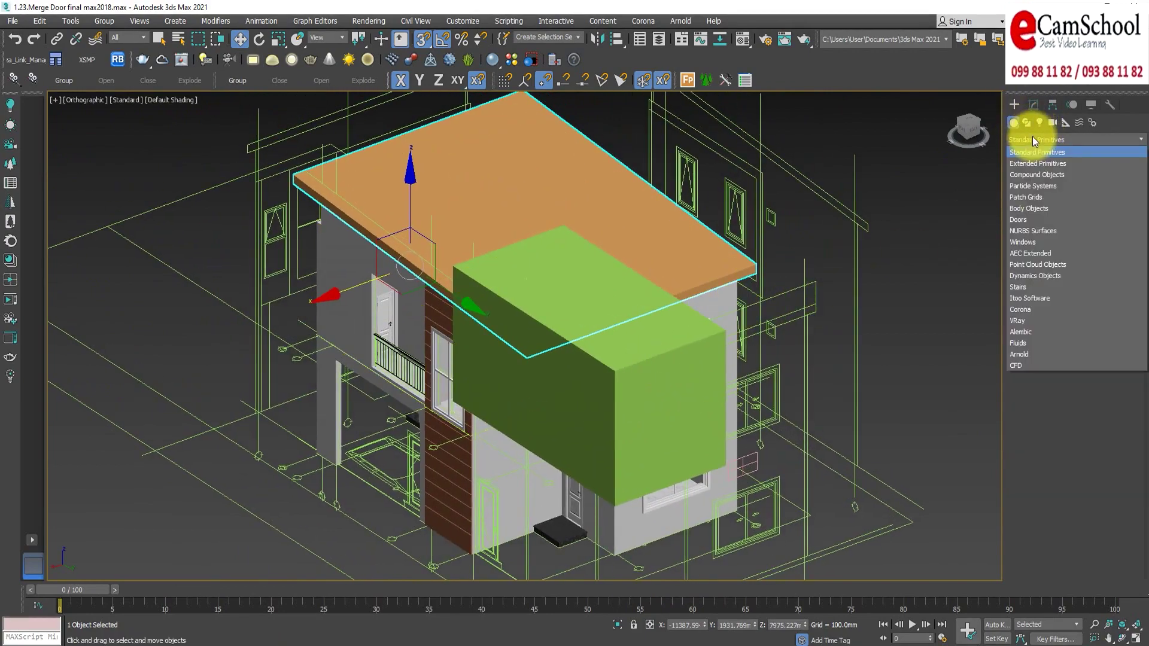
{"action": "left_click", "coordinate": [1044, 172]}
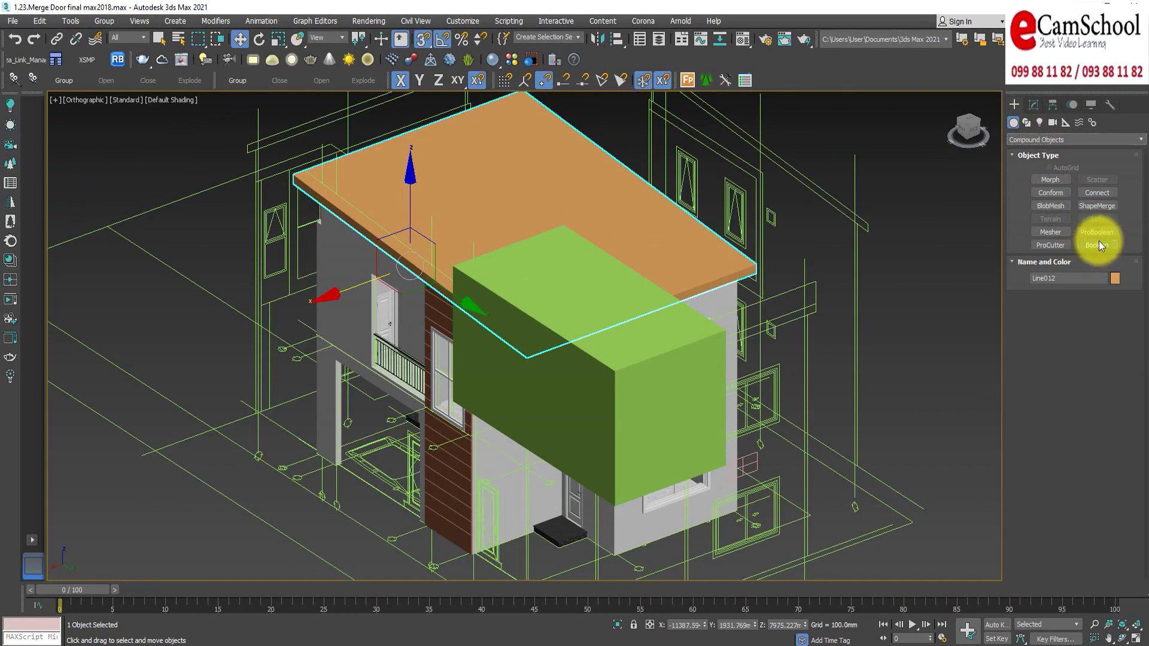
{"action": "left_click", "coordinate": [1098, 245]}
{"action": "left_click", "coordinate": [1072, 314]}
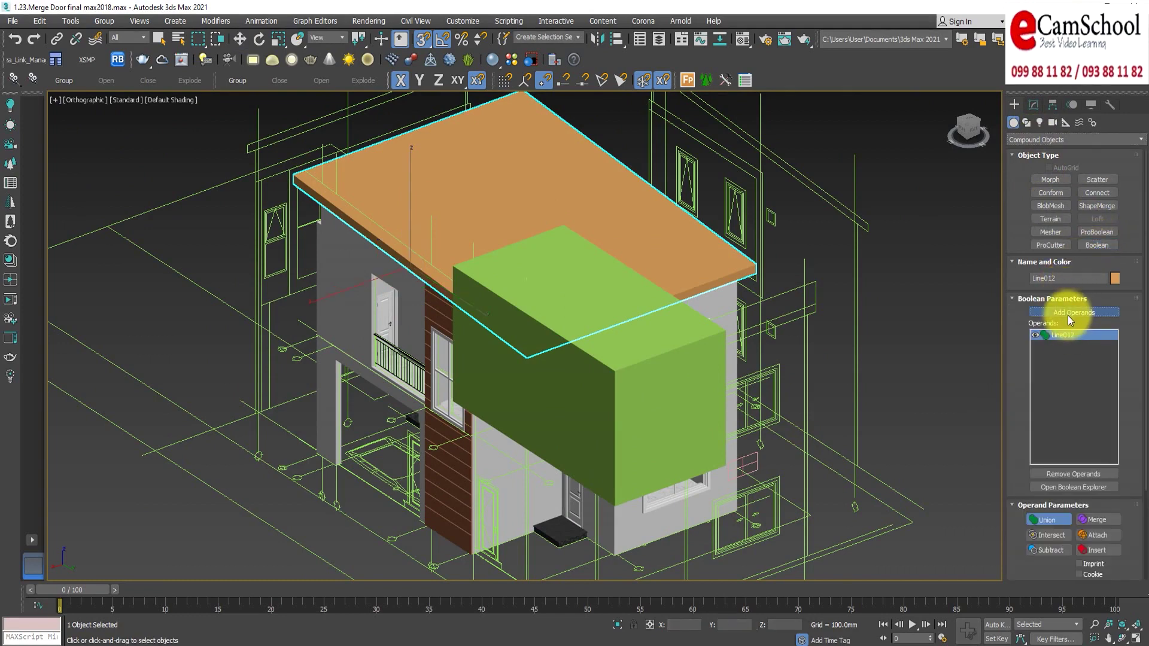
{"action": "left_click", "coordinate": [1052, 551]}
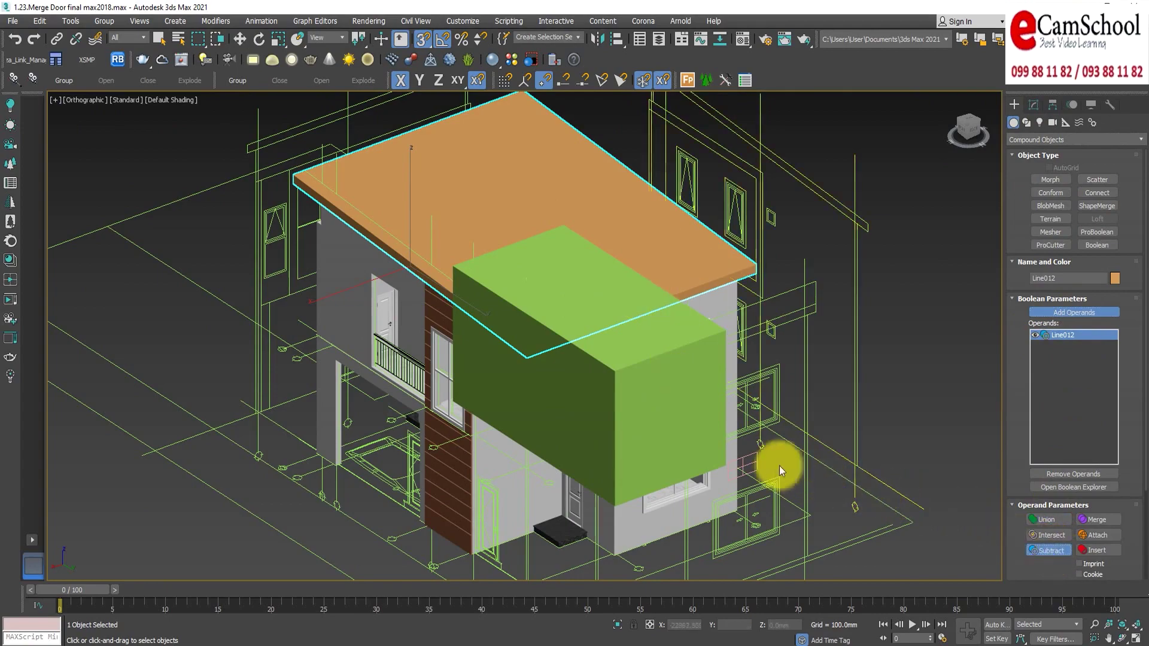
{"action": "left_click", "coordinate": [698, 459]}
Orbit around the house to inspect the notched roof, then deselect it.
{"action": "key", "text": "w"}
{"action": "mouse_move", "coordinate": [950, 309]}
{"action": "middle_mouse_down", "text": "alt"}
{"action": "mouse_move", "coordinate": [771, 295]}
{"action": "mouse_move", "coordinate": [812, 372]}
{"action": "middle_mouse_up", "text": "alt"}
{"action": "scroll", "coordinate": [639, 323], "scroll_direction": "up", "scroll_amount": 3}
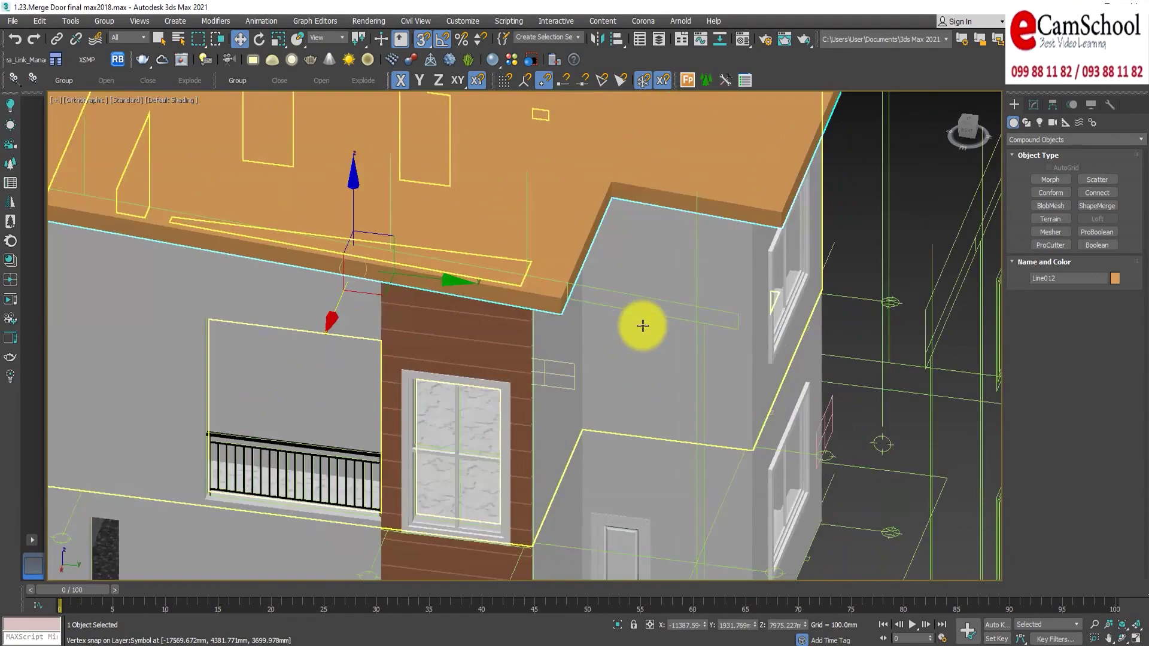
{"action": "scroll", "coordinate": [647, 301], "scroll_direction": "up", "scroll_amount": 2}
{"action": "scroll", "coordinate": [647, 292], "scroll_direction": "up", "scroll_amount": 2}
{"action": "scroll", "coordinate": [647, 292], "scroll_direction": "down", "scroll_amount": 2}
{"action": "mouse_move", "coordinate": [662, 290]}
{"action": "middle_mouse_down", "text": "alt"}
{"action": "mouse_move", "coordinate": [603, 321]}
{"action": "mouse_move", "coordinate": [654, 273]}
{"action": "mouse_move", "coordinate": [623, 177]}
{"action": "mouse_move", "coordinate": [531, 215]}
{"action": "mouse_move", "coordinate": [544, 311]}
{"action": "mouse_move", "coordinate": [646, 321]}
{"action": "middle_mouse_up", "text": "alt"}
{"action": "scroll", "coordinate": [646, 322], "scroll_direction": "down", "scroll_amount": 5}
{"action": "mouse_move", "coordinate": [616, 487]}
{"action": "middle_mouse_down", "text": "alt"}
{"action": "mouse_move", "coordinate": [620, 437]}
{"action": "mouse_move", "coordinate": [637, 428]}
{"action": "mouse_move", "coordinate": [584, 223]}
{"action": "middle_mouse_up", "text": "alt"}
{"action": "scroll", "coordinate": [636, 313], "scroll_direction": "up", "scroll_amount": 5}
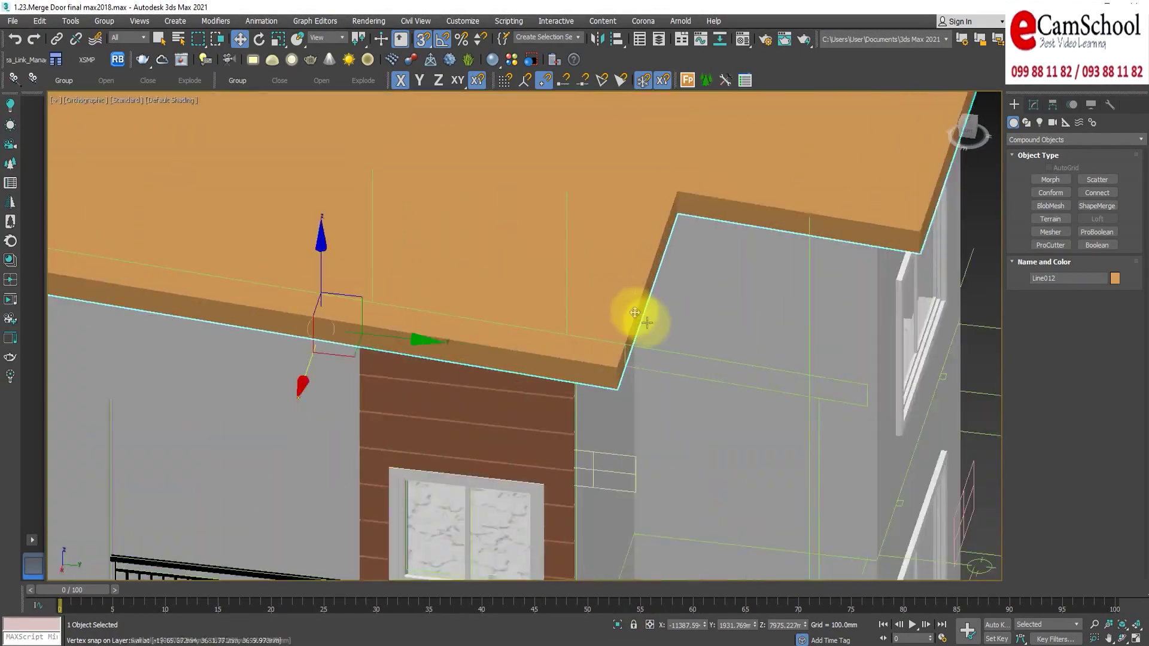
{"action": "scroll", "coordinate": [657, 317], "scroll_direction": "up", "scroll_amount": 2}
{"action": "scroll", "coordinate": [646, 352], "scroll_direction": "up", "scroll_amount": 2}
{"action": "scroll", "coordinate": [646, 352], "scroll_direction": "down", "scroll_amount": 5}
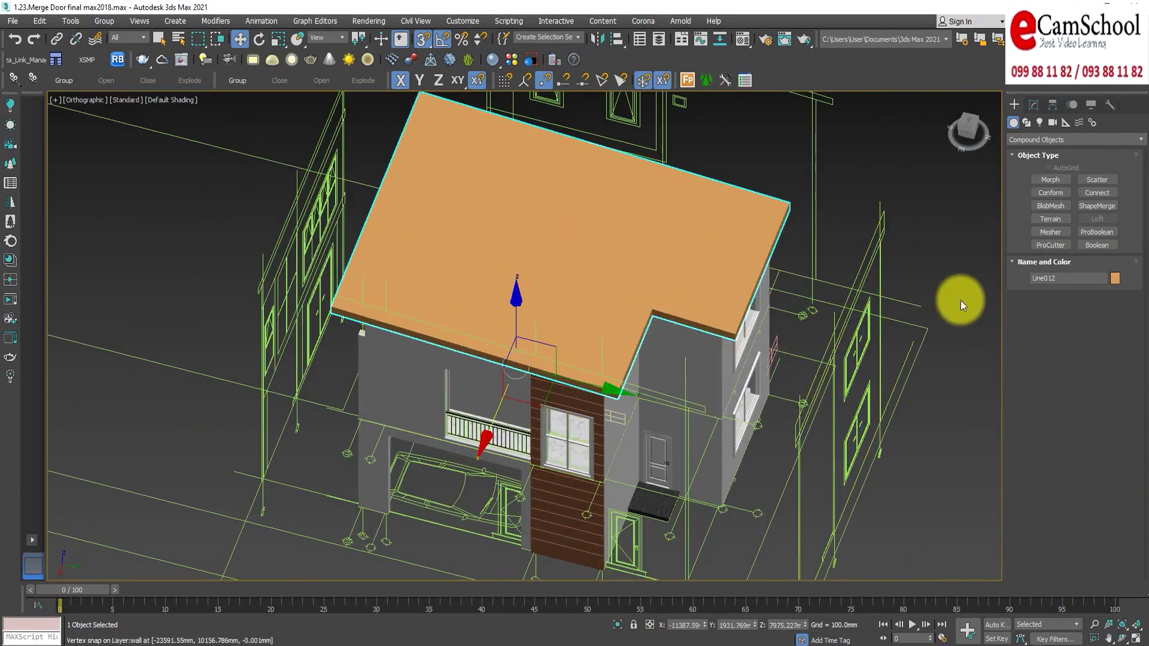
{"action": "left_click", "coordinate": [172, 374]}
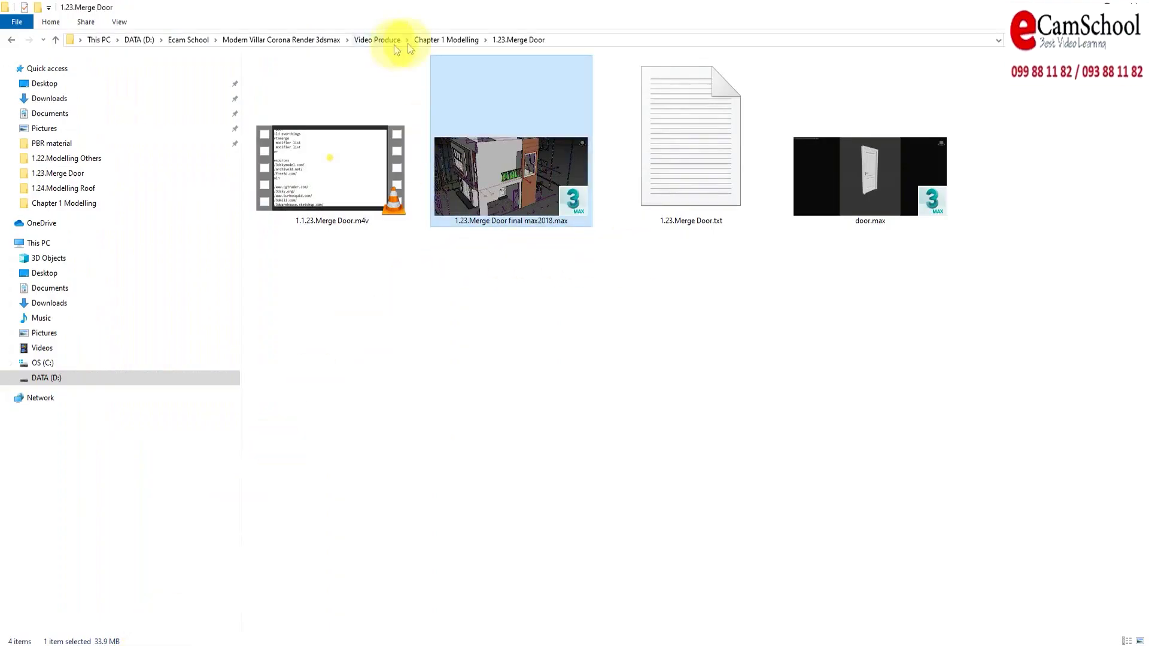
Open the 1.24.Modelling Roof folder and drag curtain.max into the viewport.
{"action": "left_click", "coordinate": [437, 39]}
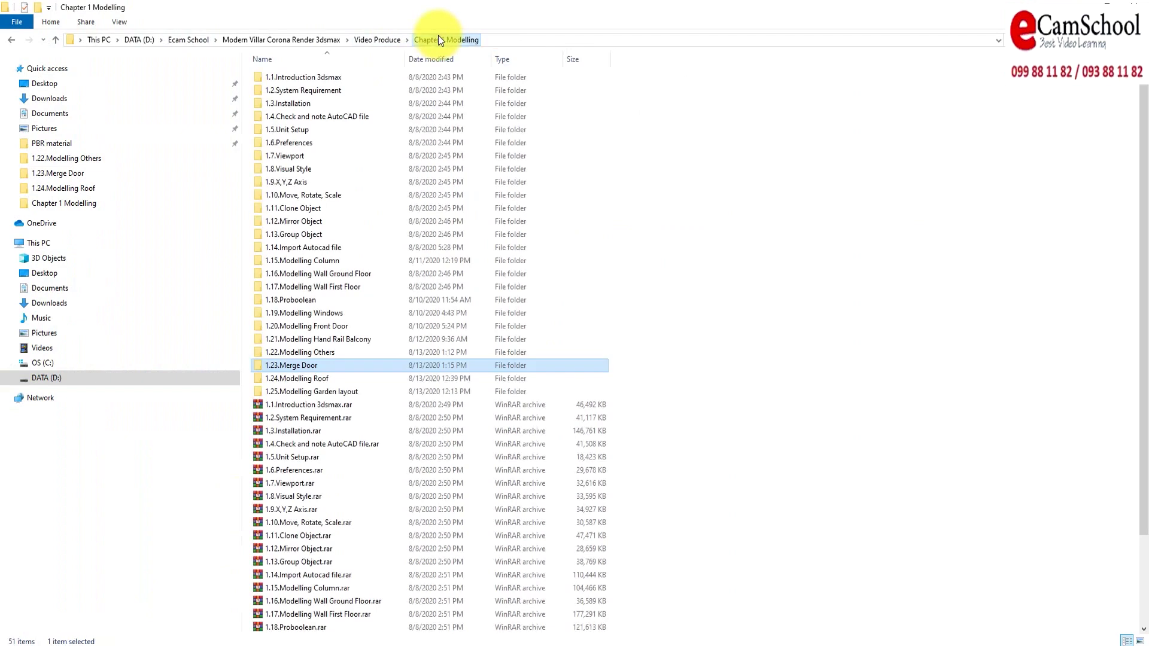
{"action": "double_click", "coordinate": [300, 379]}
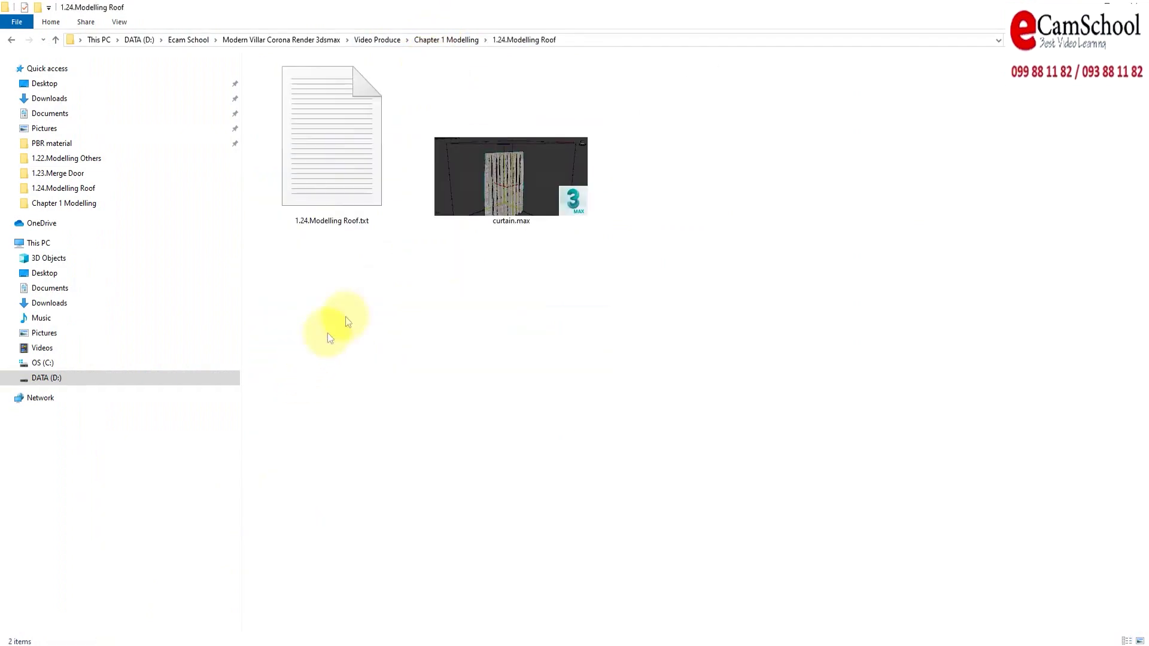
{"action": "left_click", "coordinate": [501, 203]}
{"action": "left_click_drag", "start_coordinate": [518, 182], "coordinate": [369, 442]}
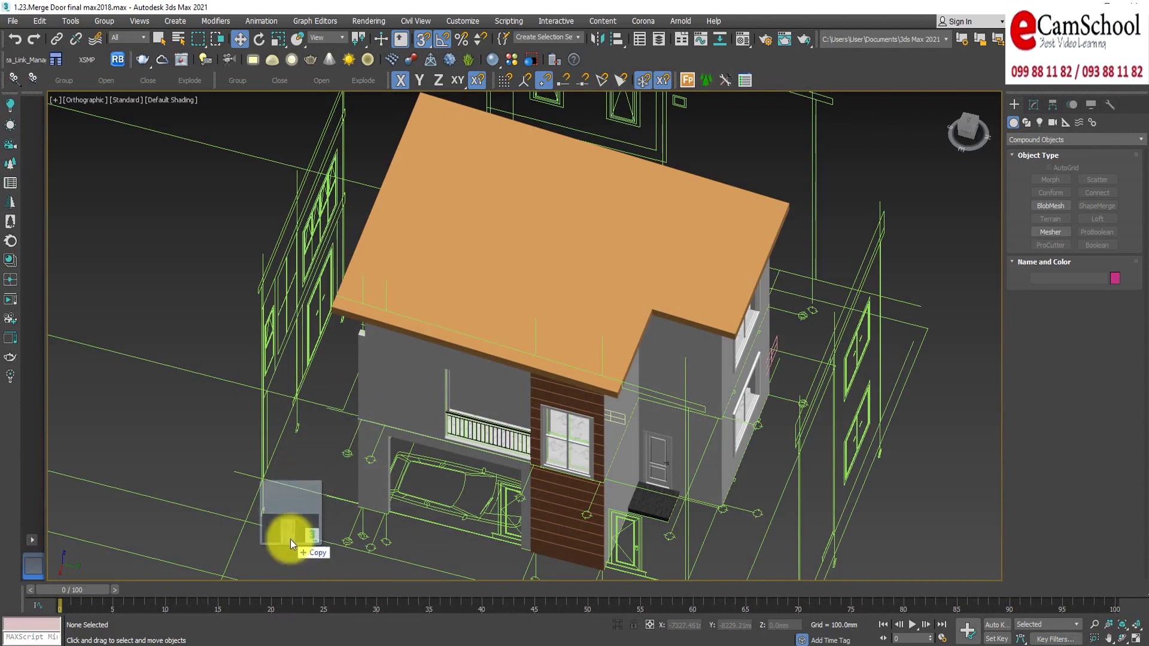
{"action": "left_click_drag", "start_coordinate": [289, 540], "coordinate": [278, 570]}
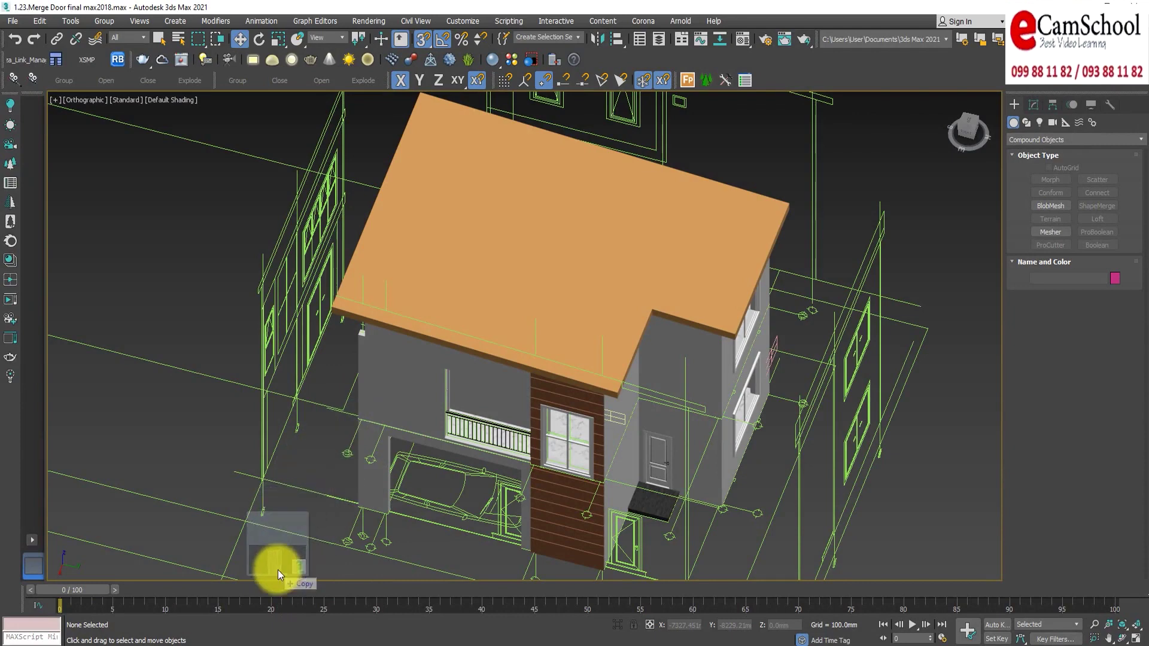
Merge curtain.max into the scene, dismiss the Missing DLLs warning, and place the curtain door.
{"action": "left_click", "coordinate": [315, 594]}
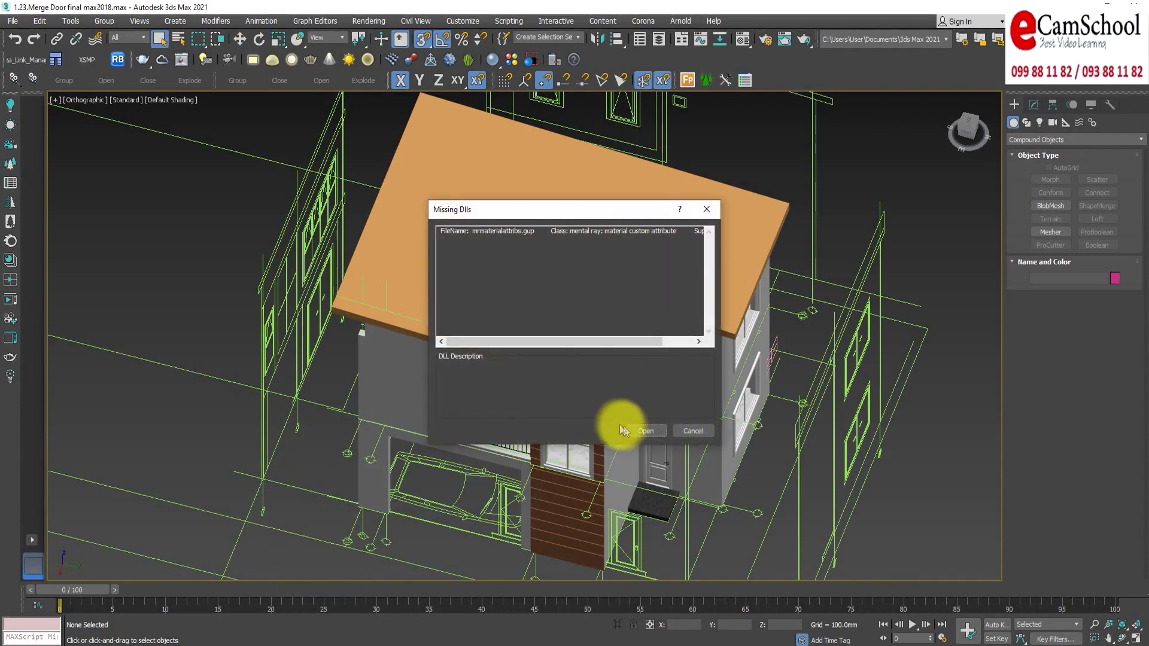
{"action": "left_click", "coordinate": [647, 431]}
{"action": "scroll", "coordinate": [604, 293], "scroll_direction": "down", "scroll_amount": 5}
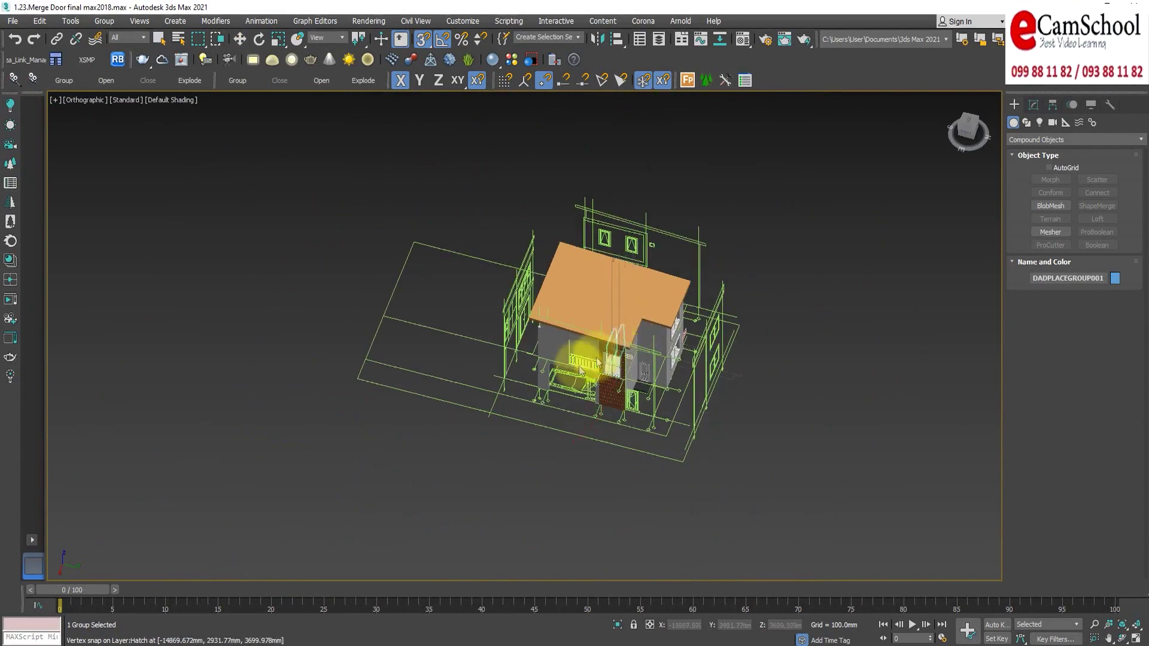
{"action": "scroll", "coordinate": [599, 402], "scroll_direction": "up", "scroll_amount": 3}
{"action": "scroll", "coordinate": [599, 402], "scroll_direction": "down", "scroll_amount": 2}
{"action": "scroll", "coordinate": [641, 331], "scroll_direction": "down", "scroll_amount": 2}
{"action": "middle_click_drag", "start_coordinate": [487, 431], "coordinate": [627, 428], "text": "alt"}
{"action": "scroll", "coordinate": [577, 296], "scroll_direction": "down", "scroll_amount": 1}
{"action": "scroll", "coordinate": [341, 495], "scroll_direction": "up", "scroll_amount": 3}
{"action": "scroll", "coordinate": [398, 449], "scroll_direction": "up", "scroll_amount": 2}
{"action": "scroll", "coordinate": [457, 473], "scroll_direction": "up", "scroll_amount": 2}
{"action": "left_click", "coordinate": [458, 473]}
Select the door frame Line008 together with the curtain and isolate them.
{"action": "mouse_move", "coordinate": [449, 474]}
{"action": "middle_mouse_down", "text": "alt"}
{"action": "mouse_move", "coordinate": [449, 449]}
{"action": "mouse_move", "coordinate": [379, 480]}
{"action": "mouse_move", "coordinate": [389, 491]}
{"action": "mouse_move", "coordinate": [475, 474]}
{"action": "middle_mouse_up", "text": "alt"}
{"action": "scroll", "coordinate": [449, 360], "scroll_direction": "up", "scroll_amount": 2}
{"action": "scroll", "coordinate": [467, 352], "scroll_direction": "up", "scroll_amount": 2}
{"action": "scroll", "coordinate": [468, 345], "scroll_direction": "up", "scroll_amount": 1}
{"action": "middle_click_drag", "start_coordinate": [468, 345], "coordinate": [469, 251], "text": "alt"}
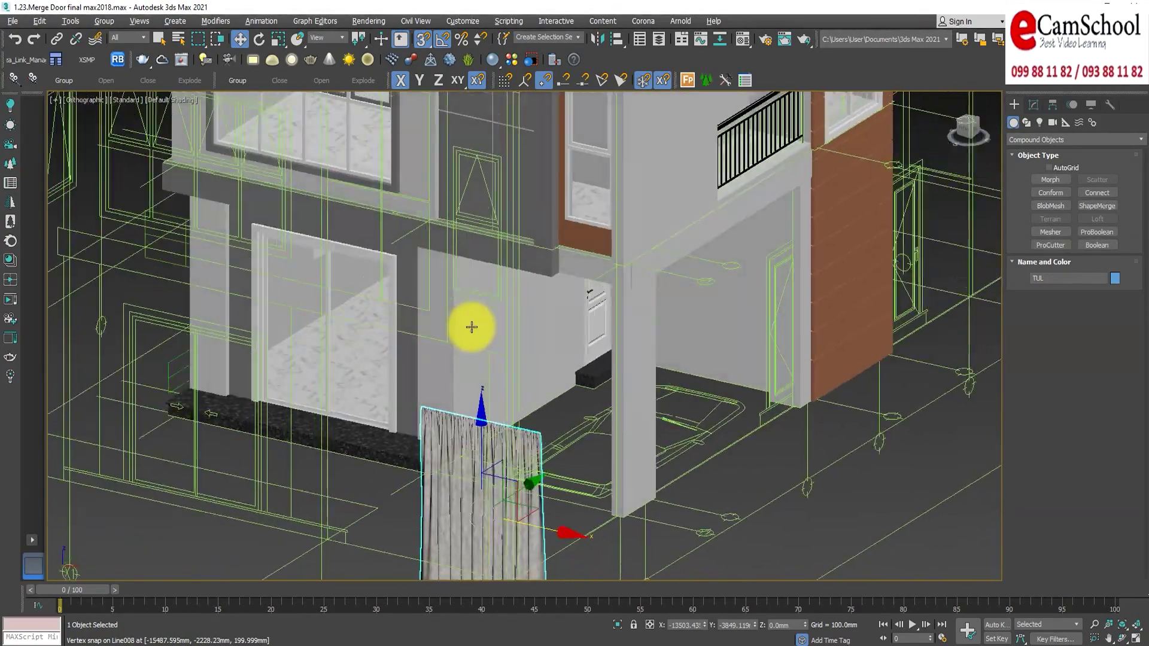
{"action": "left_click", "coordinate": [406, 363], "text": "ctrl"}
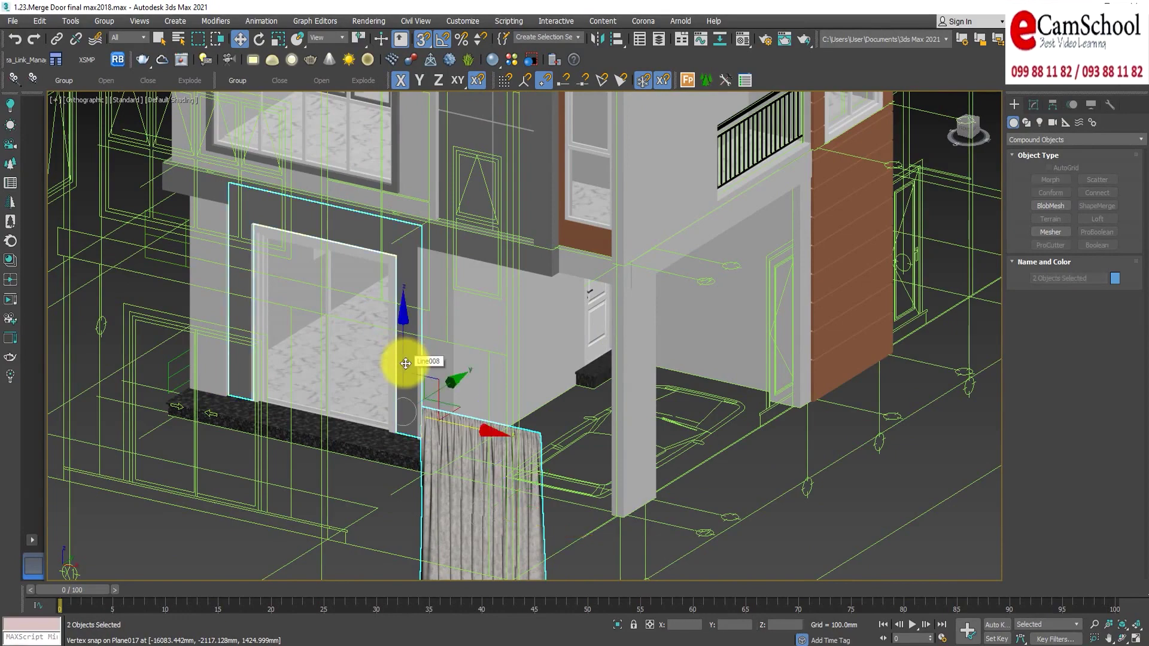
{"action": "scroll", "coordinate": [381, 397], "scroll_direction": "up", "scroll_amount": 3}
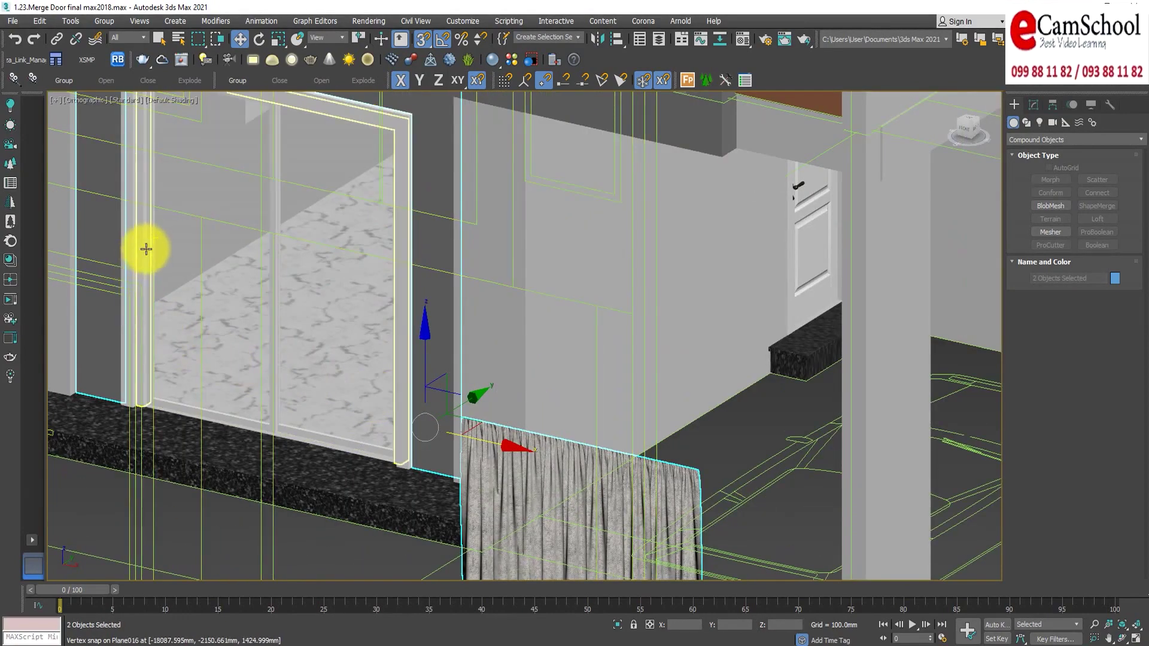
{"action": "scroll", "coordinate": [467, 431], "scroll_direction": "down", "scroll_amount": 3}
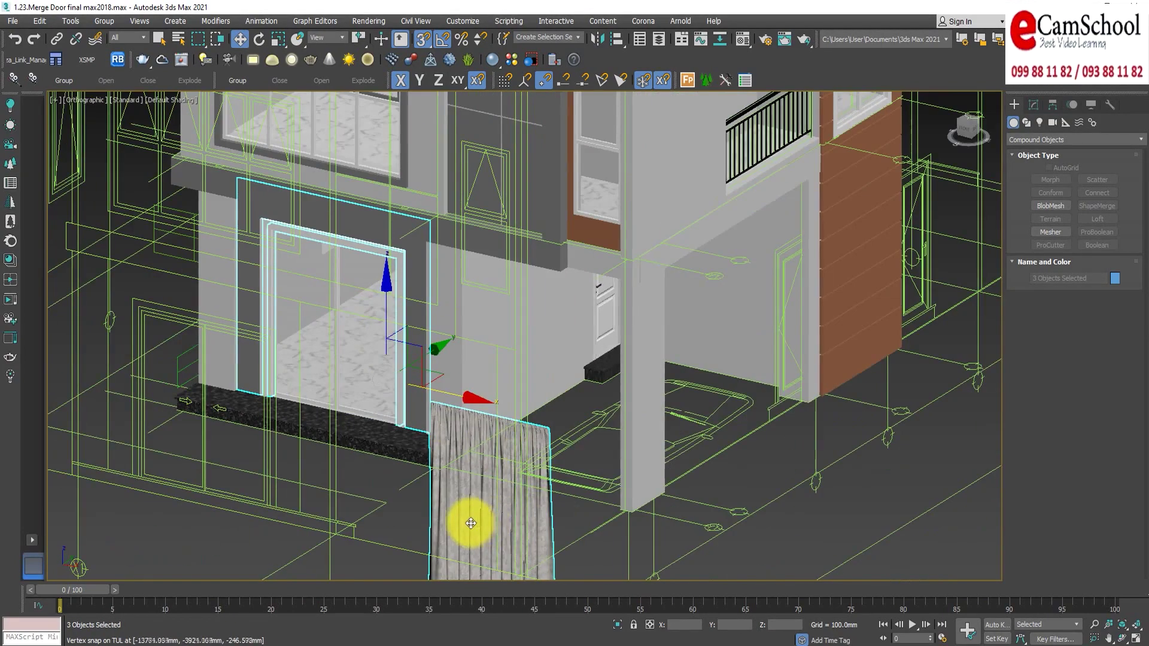
{"action": "left_click", "coordinate": [618, 625]}
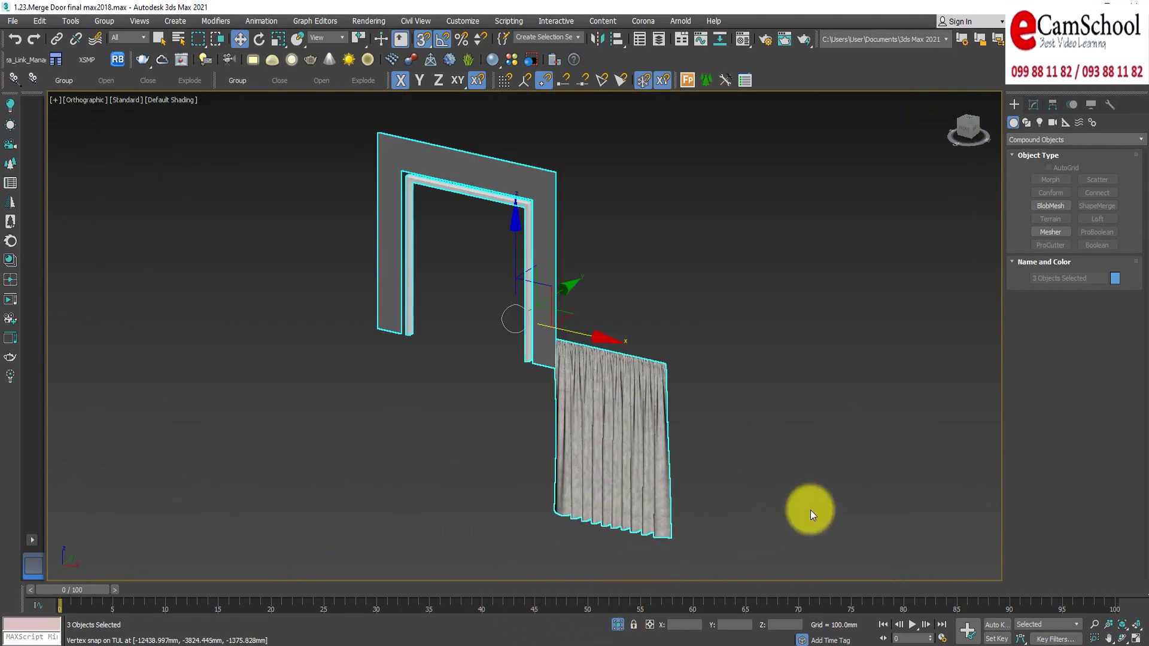
In Front view, move the TUL curtain up into the door frame and nudge it to fit.
{"action": "left_click", "coordinate": [641, 474]}
{"action": "middle_click_drag", "start_coordinate": [641, 474], "coordinate": [641, 499], "text": "alt"}
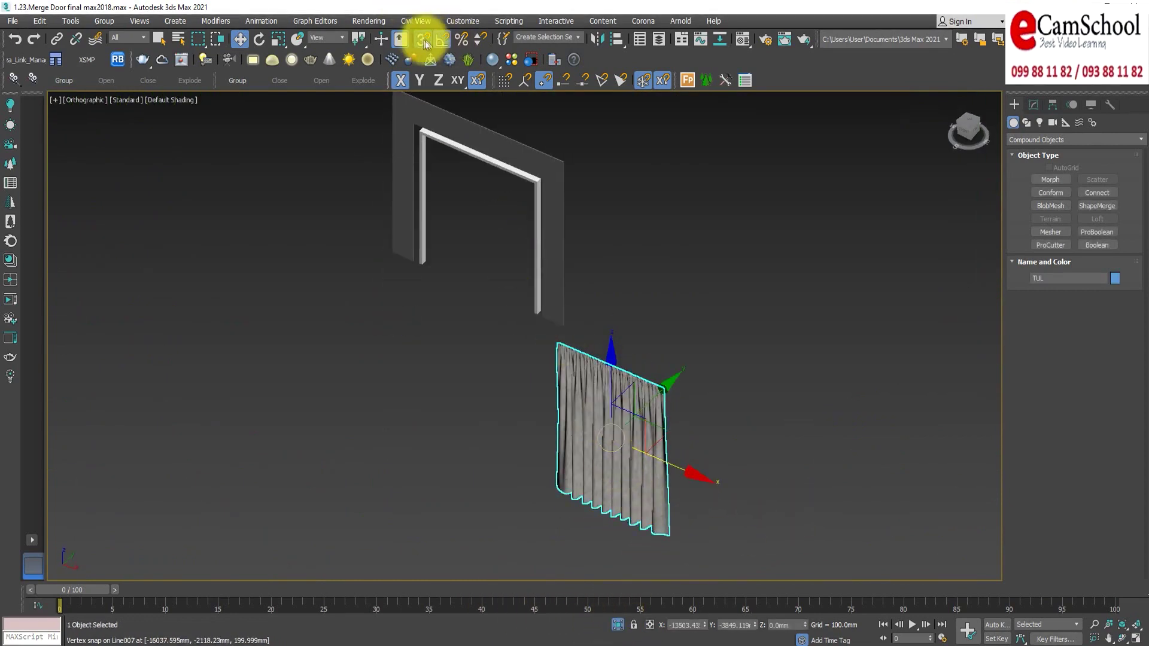
{"action": "left_click_drag", "start_coordinate": [668, 429], "coordinate": [536, 277]}
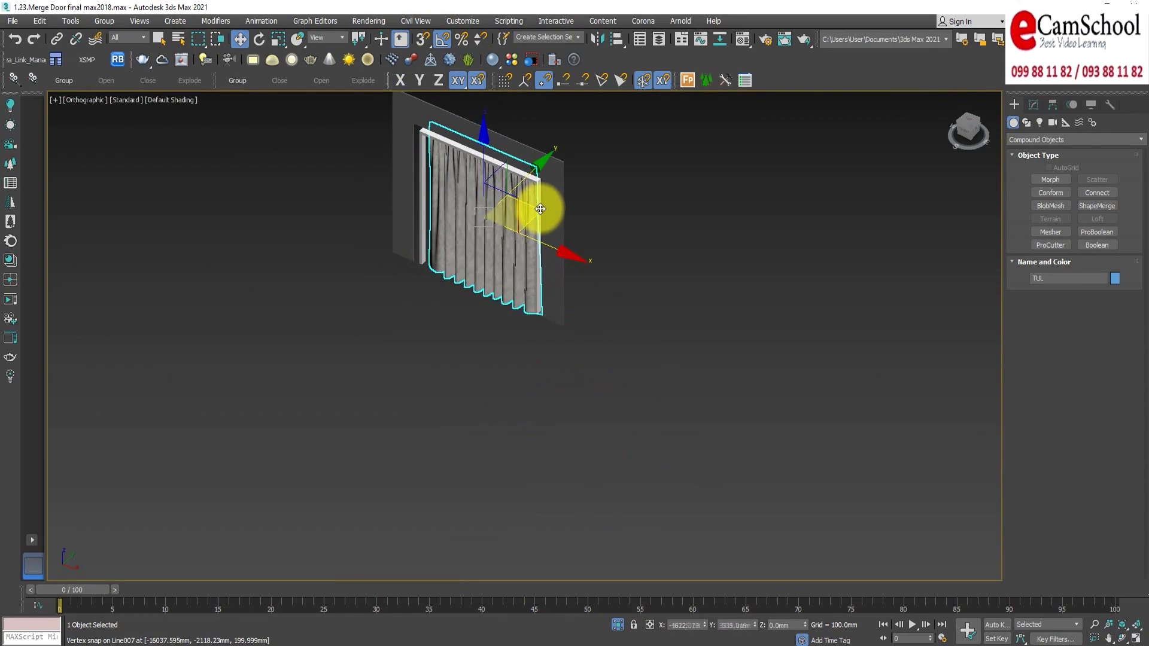
{"action": "key", "text": "f"}
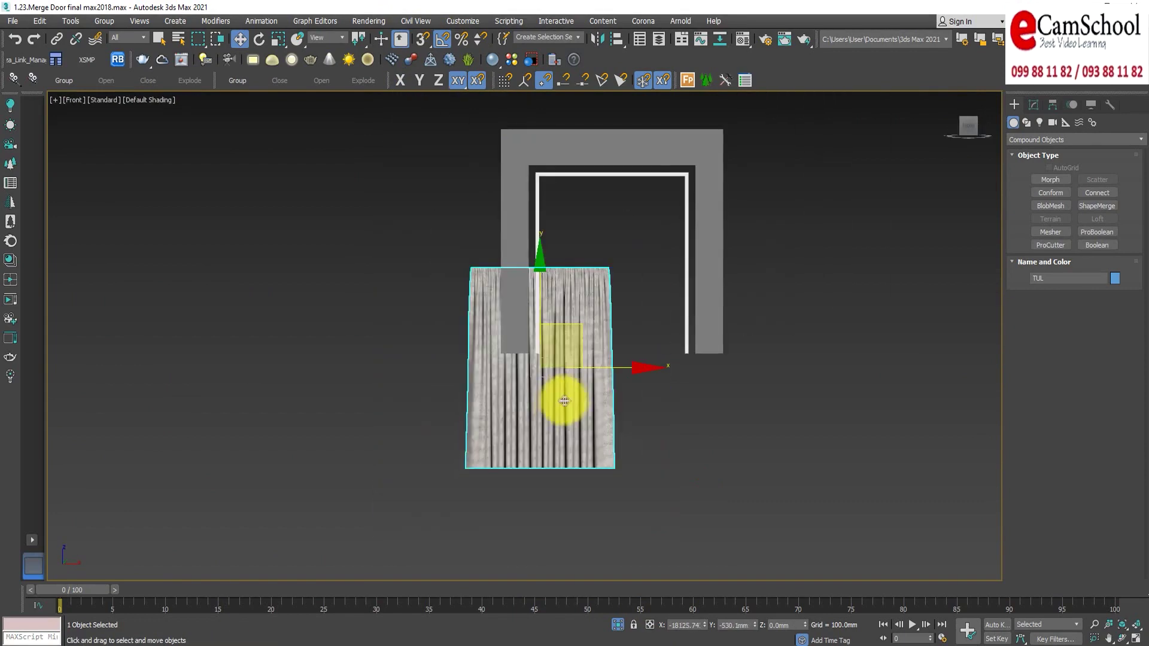
{"action": "mouse_move", "coordinate": [586, 339]}
{"action": "left_mouse_down"}
{"action": "mouse_move", "coordinate": [633, 217]}
{"action": "mouse_move", "coordinate": [659, 222]}
{"action": "left_mouse_up"}
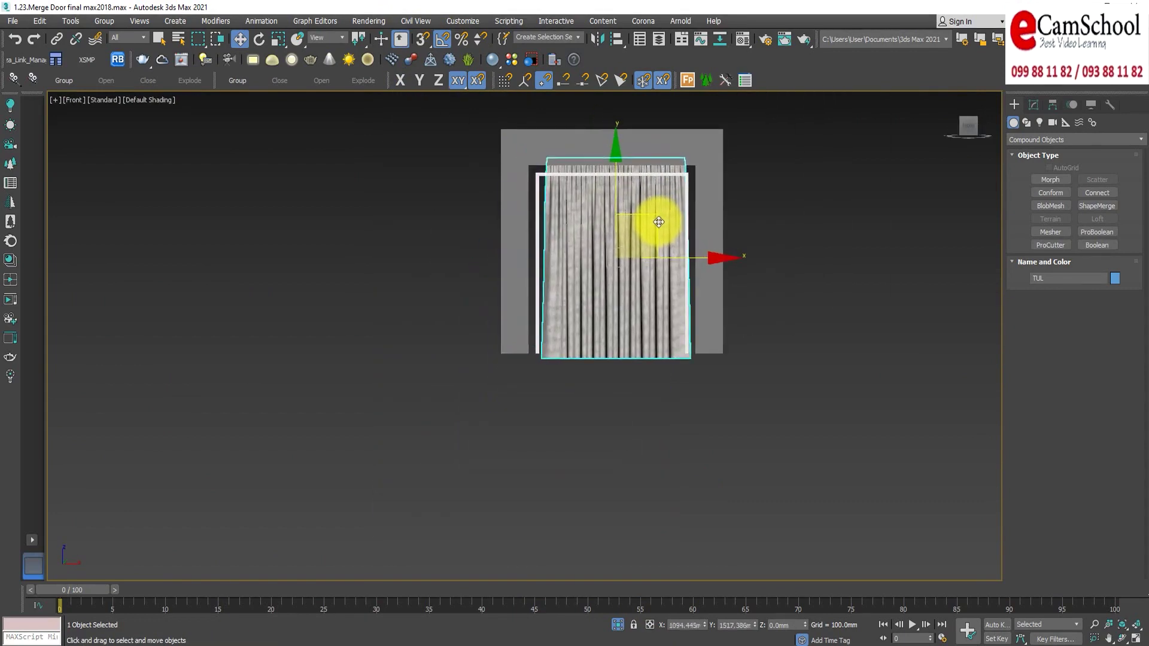
{"action": "scroll", "coordinate": [649, 239], "scroll_direction": "up", "scroll_amount": 3}
{"action": "scroll", "coordinate": [624, 300], "scroll_direction": "up", "scroll_amount": 2}
{"action": "left_click_drag", "start_coordinate": [602, 317], "coordinate": [598, 309]}
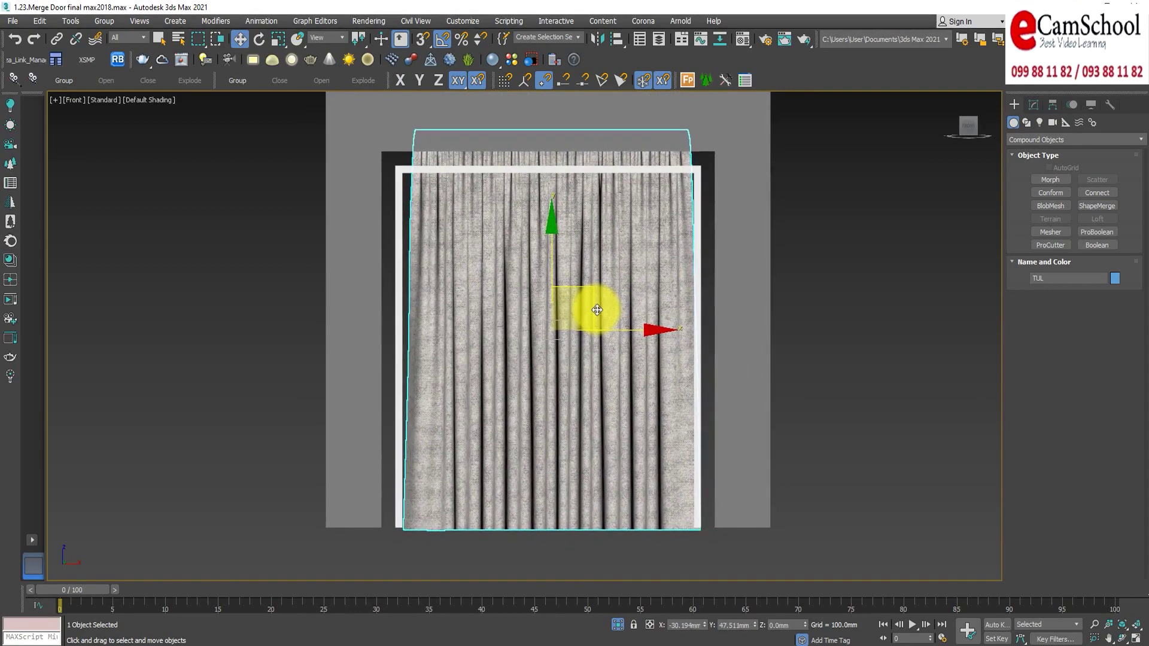
{"action": "left_click_drag", "start_coordinate": [597, 310], "coordinate": [615, 311]}
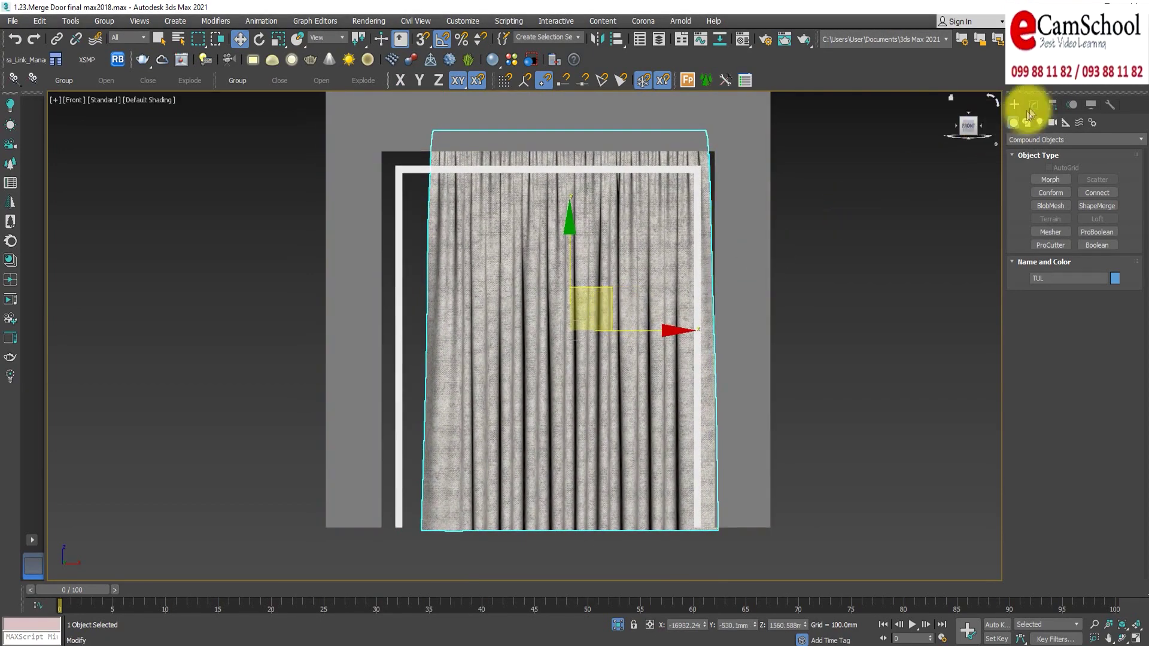
Briefly add an Edit Poly modifier to the TUL curtain in wireframe, then delete it.
{"action": "left_click", "coordinate": [1040, 102]}
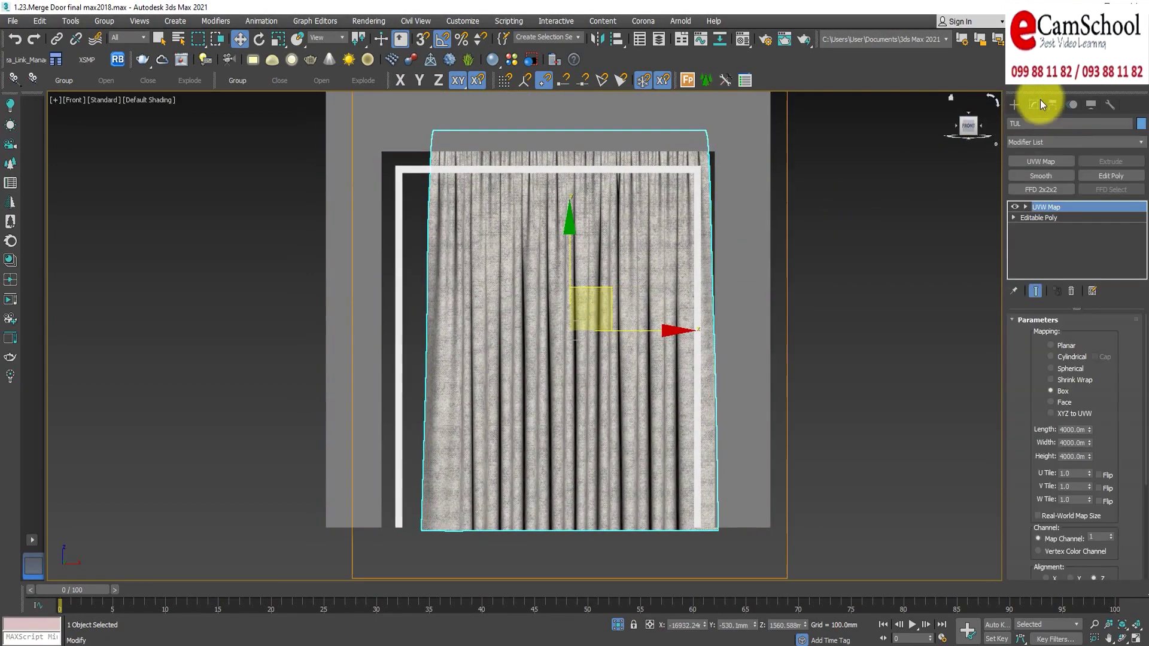
{"action": "left_click", "coordinate": [1110, 177]}
{"action": "left_click", "coordinate": [1043, 419]}
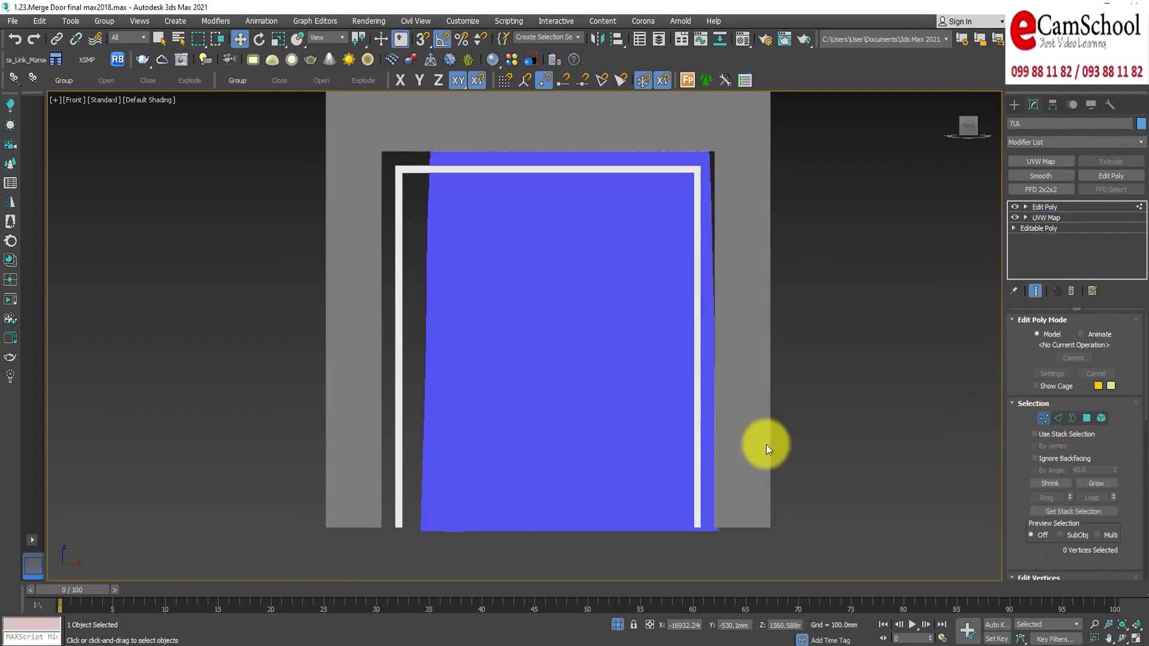
{"action": "scroll", "coordinate": [479, 218], "scroll_direction": "up", "scroll_amount": 4}
{"action": "key", "text": "F3"}
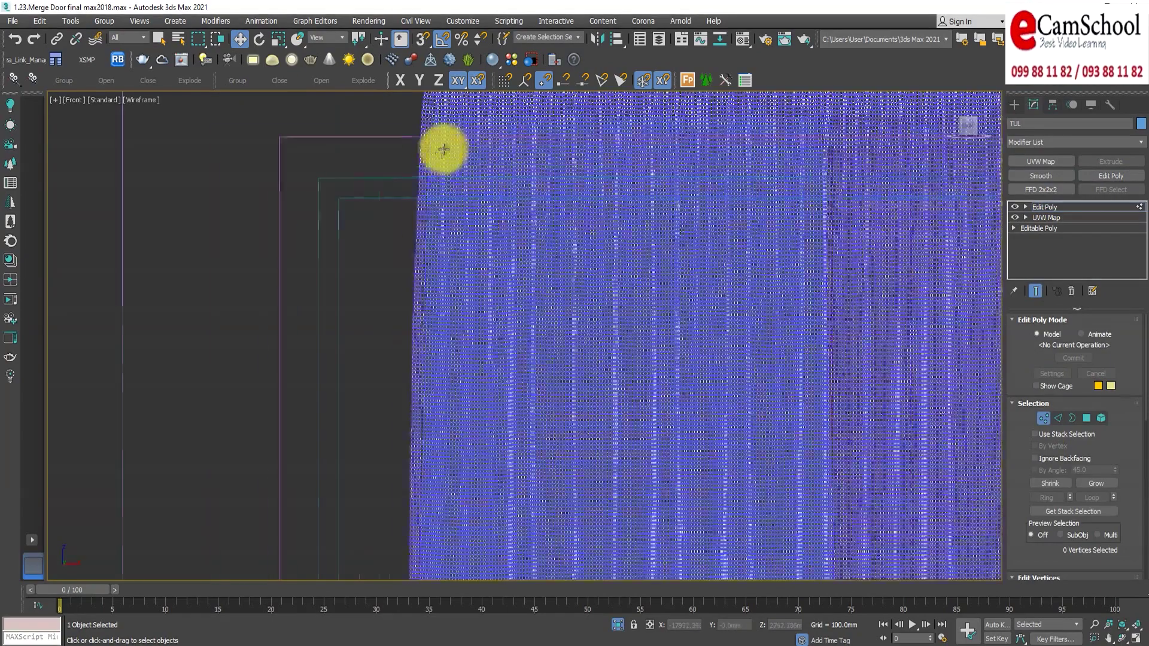
{"action": "scroll", "coordinate": [555, 248], "scroll_direction": "down", "scroll_amount": 4}
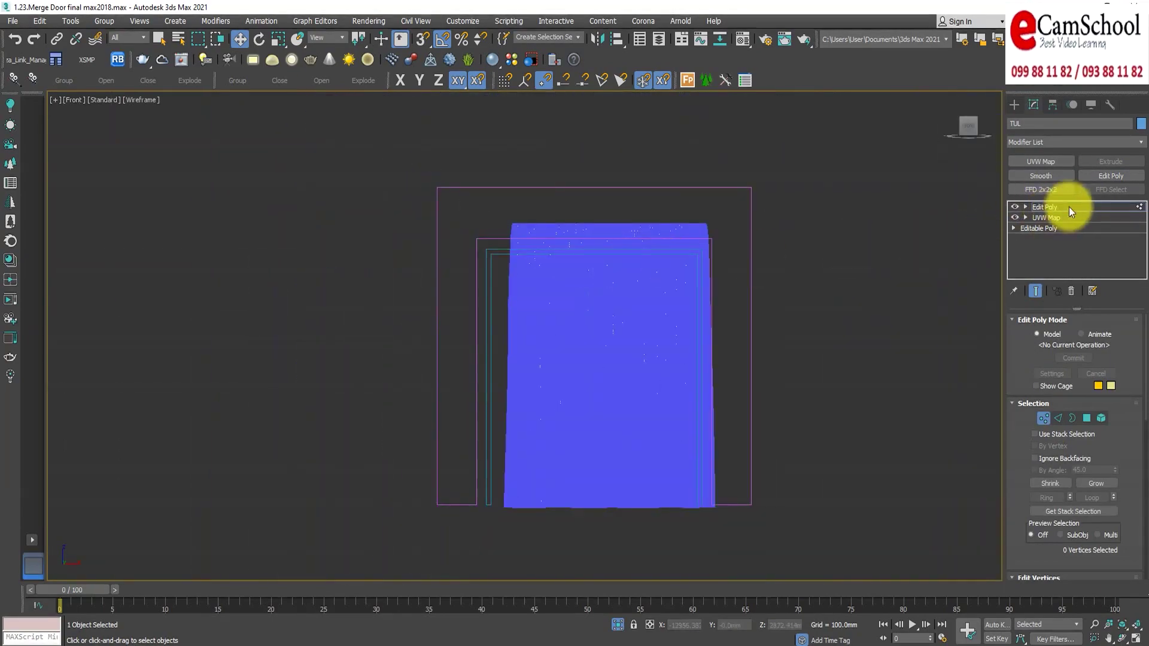
{"action": "left_click", "coordinate": [1069, 207]}
{"action": "left_click", "coordinate": [1073, 293]}
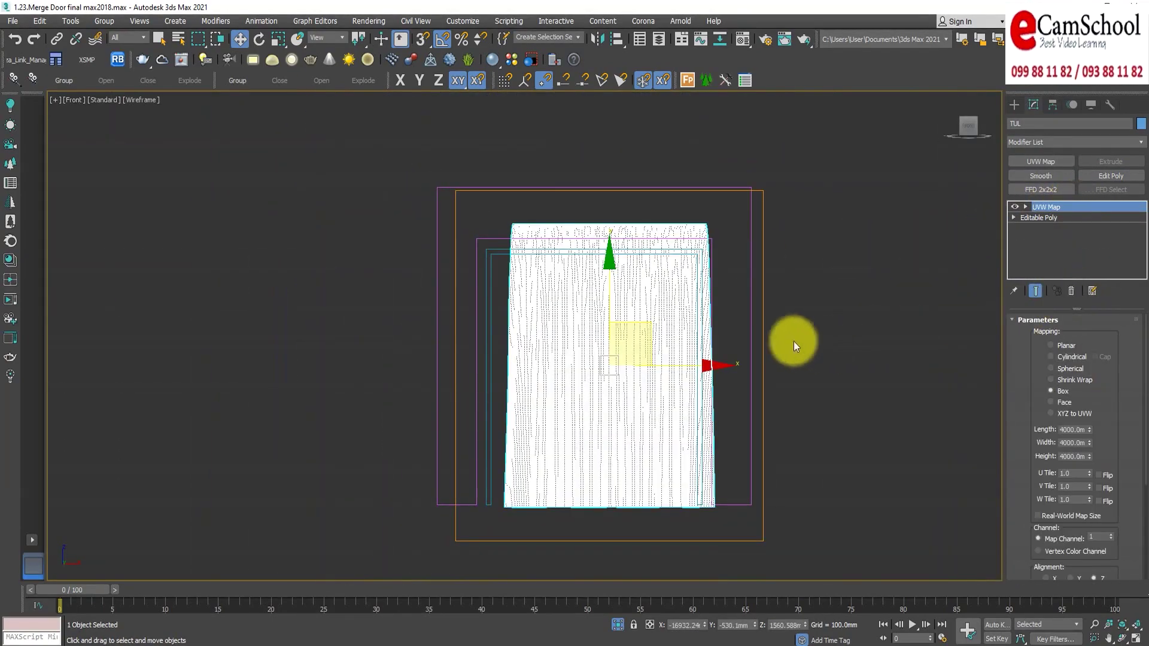
{"action": "middle_click_drag", "start_coordinate": [793, 342], "coordinate": [907, 262]}
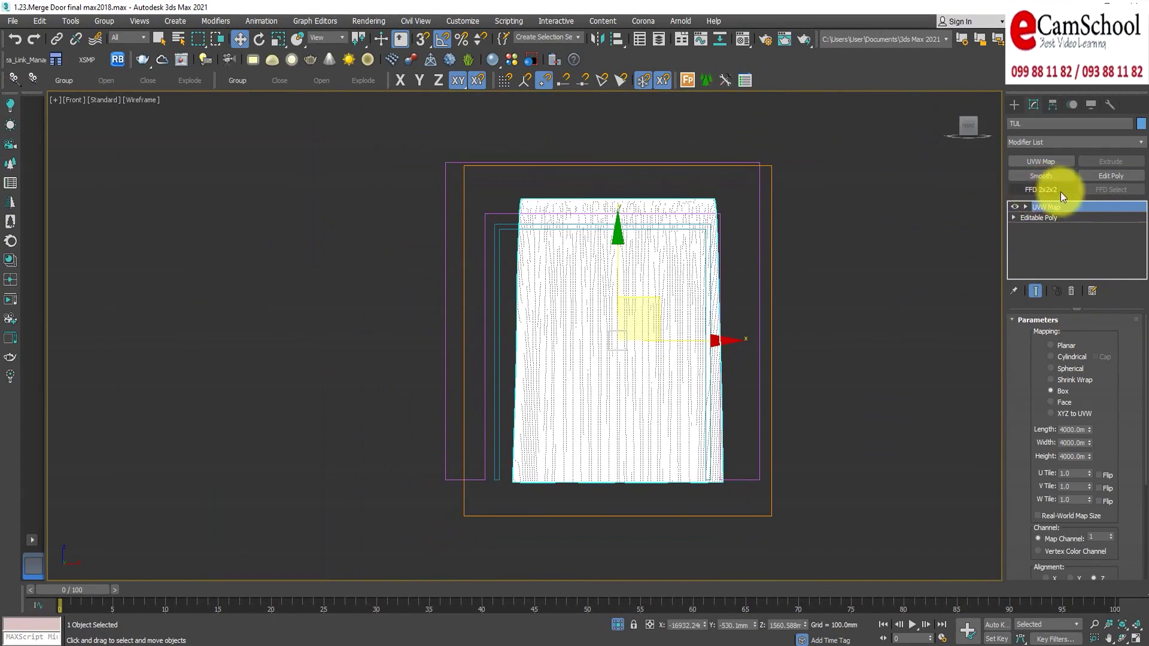
Add an FFD 2x2x2 to the curtain and drag its left and right control points to the door frame edges.
{"action": "left_click", "coordinate": [1036, 188]}
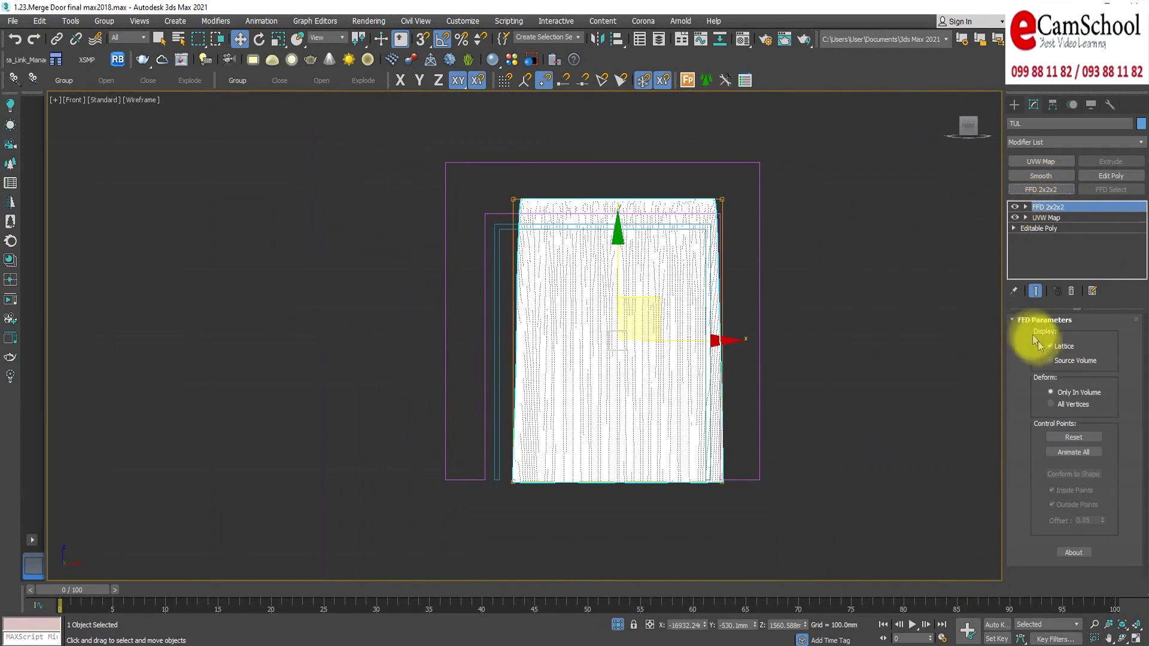
{"action": "left_click", "coordinate": [1053, 220]}
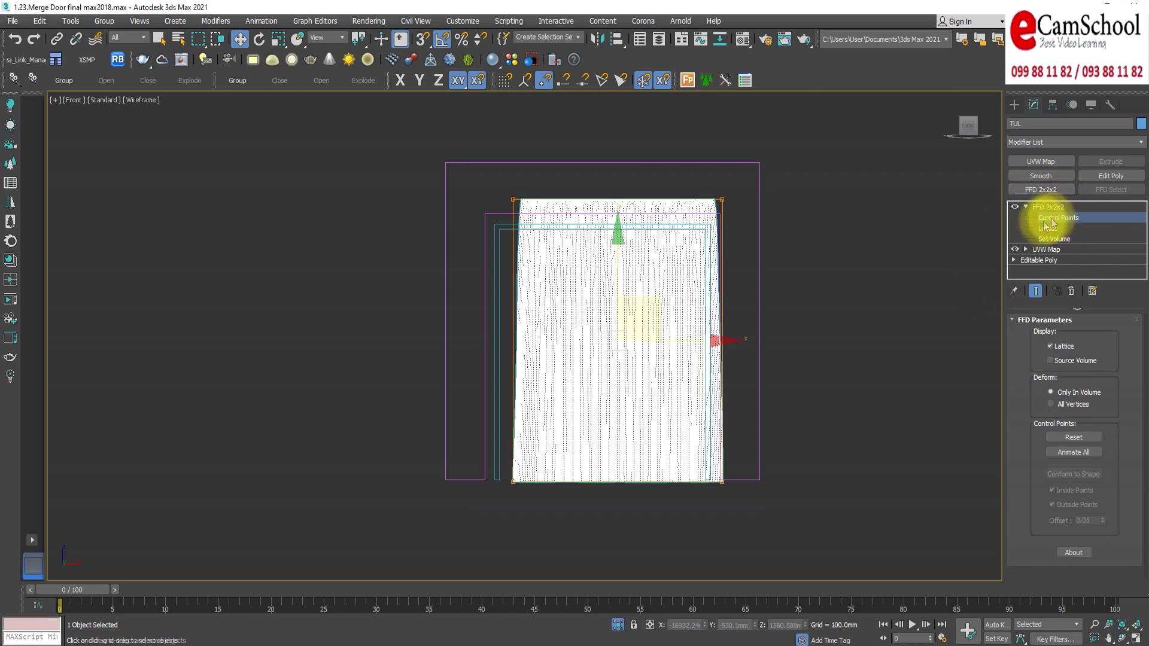
{"action": "key", "text": "F3"}
{"action": "key", "text": "F3"}
{"action": "left_click_drag", "start_coordinate": [439, 158], "coordinate": [529, 385]}
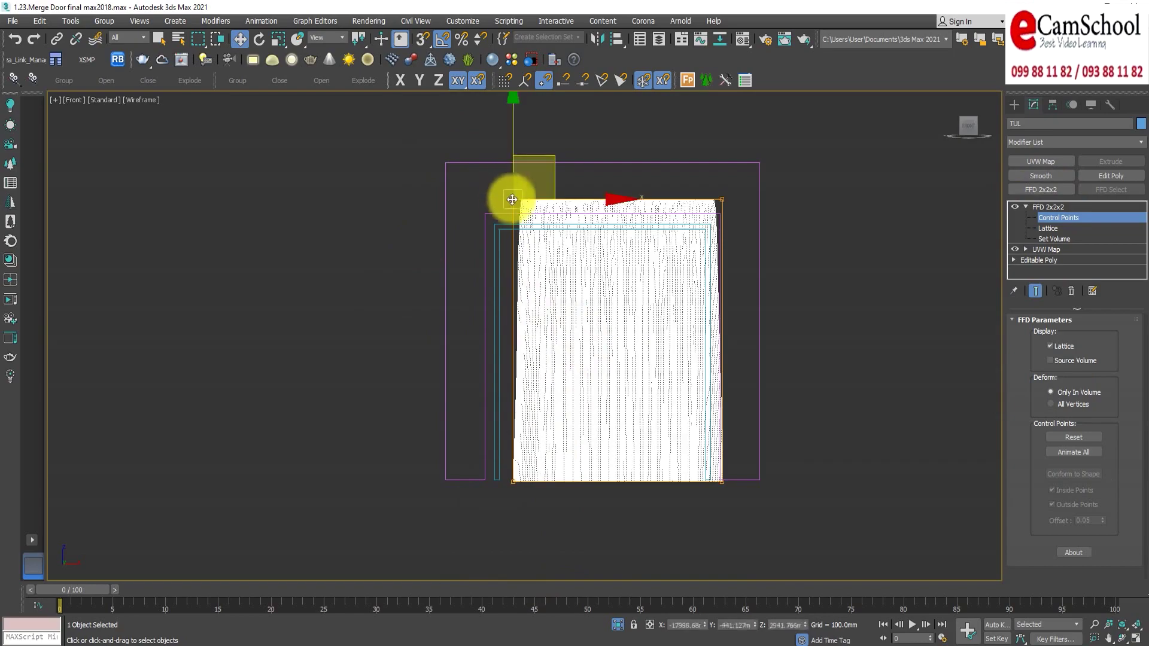
{"action": "left_click_drag", "start_coordinate": [512, 199], "coordinate": [437, 299]}
{"action": "right_click", "coordinate": [436, 299]}
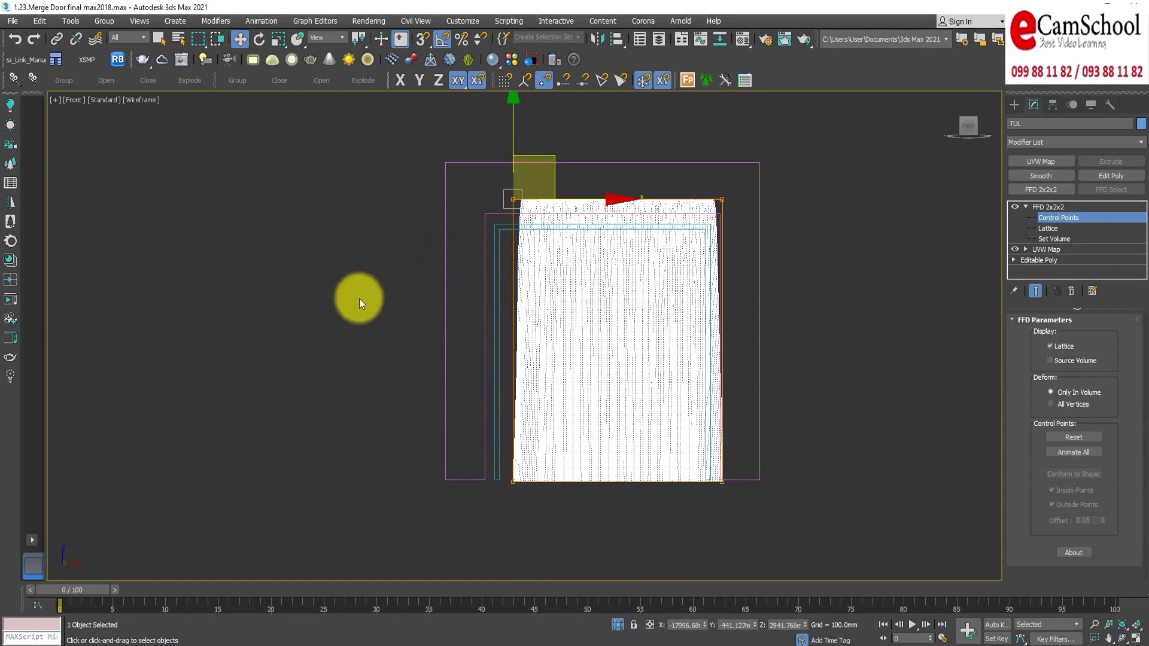
{"action": "left_click_drag", "start_coordinate": [565, 599], "coordinate": [565, 592]}
{"action": "left_click_drag", "start_coordinate": [579, 339], "coordinate": [528, 341]}
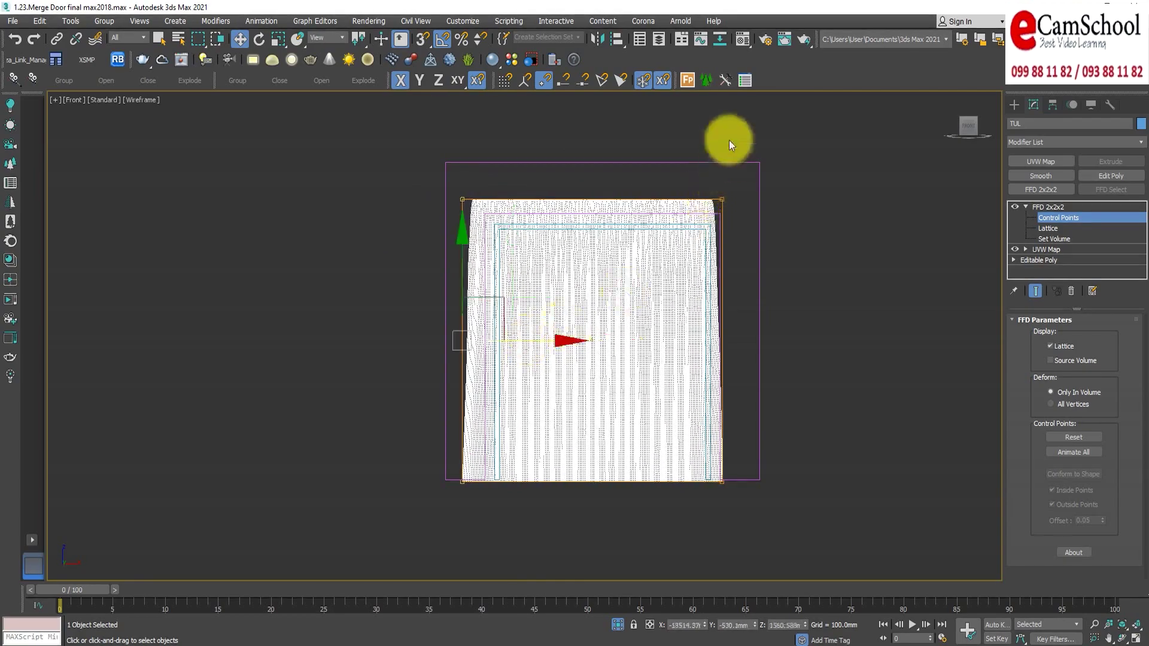
{"action": "left_click_drag", "start_coordinate": [796, 340], "coordinate": [809, 340]}
{"action": "key", "text": "F3"}
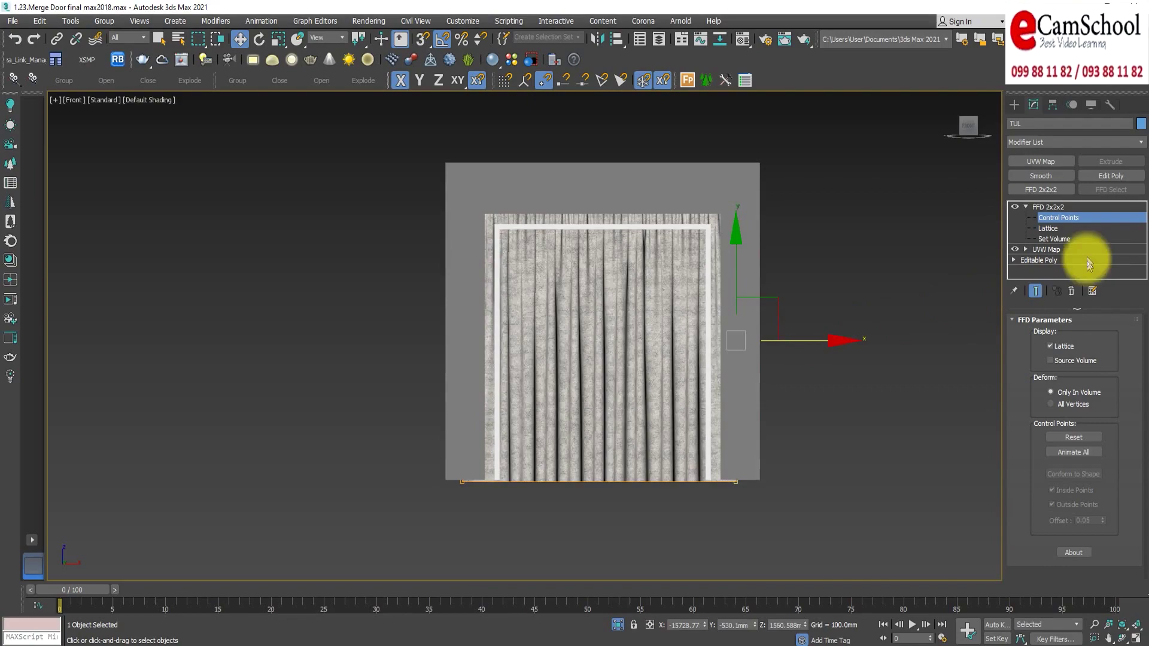
Leave FFD control points, unhide the house, and move the curtain along Y into the doorway.
{"action": "left_click", "coordinate": [1068, 218]}
{"action": "left_click", "coordinate": [617, 627]}
{"action": "mouse_move", "coordinate": [657, 501]}
{"action": "middle_mouse_down", "text": "alt"}
{"action": "mouse_move", "coordinate": [623, 531]}
{"action": "mouse_move", "coordinate": [598, 531]}
{"action": "middle_mouse_up", "text": "alt"}
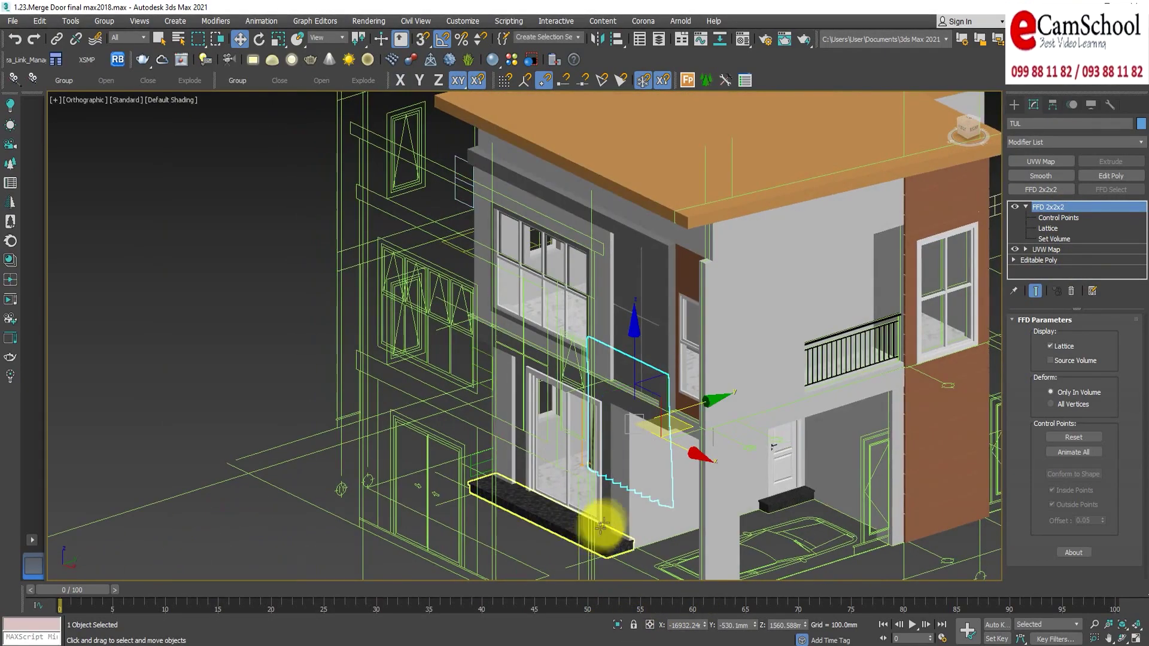
{"action": "scroll", "coordinate": [623, 518], "scroll_direction": "up", "scroll_amount": 3}
{"action": "left_click_drag", "start_coordinate": [692, 391], "coordinate": [608, 414]}
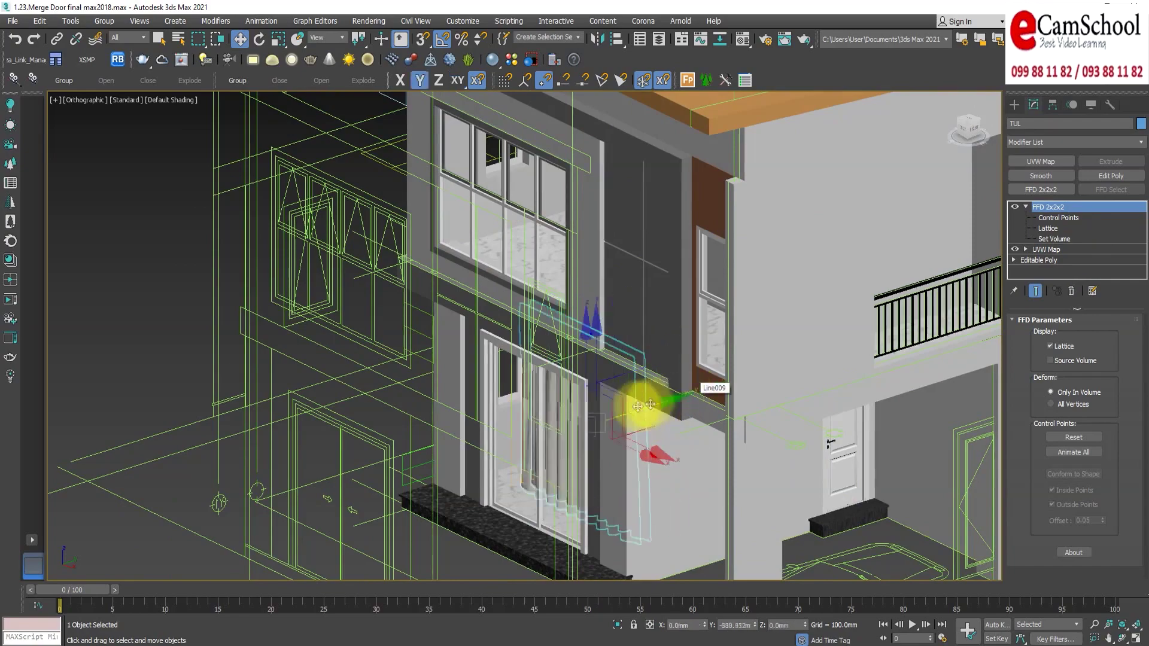
{"action": "scroll", "coordinate": [552, 513], "scroll_direction": "up", "scroll_amount": 3}
{"action": "scroll", "coordinate": [544, 513], "scroll_direction": "up", "scroll_amount": 3}
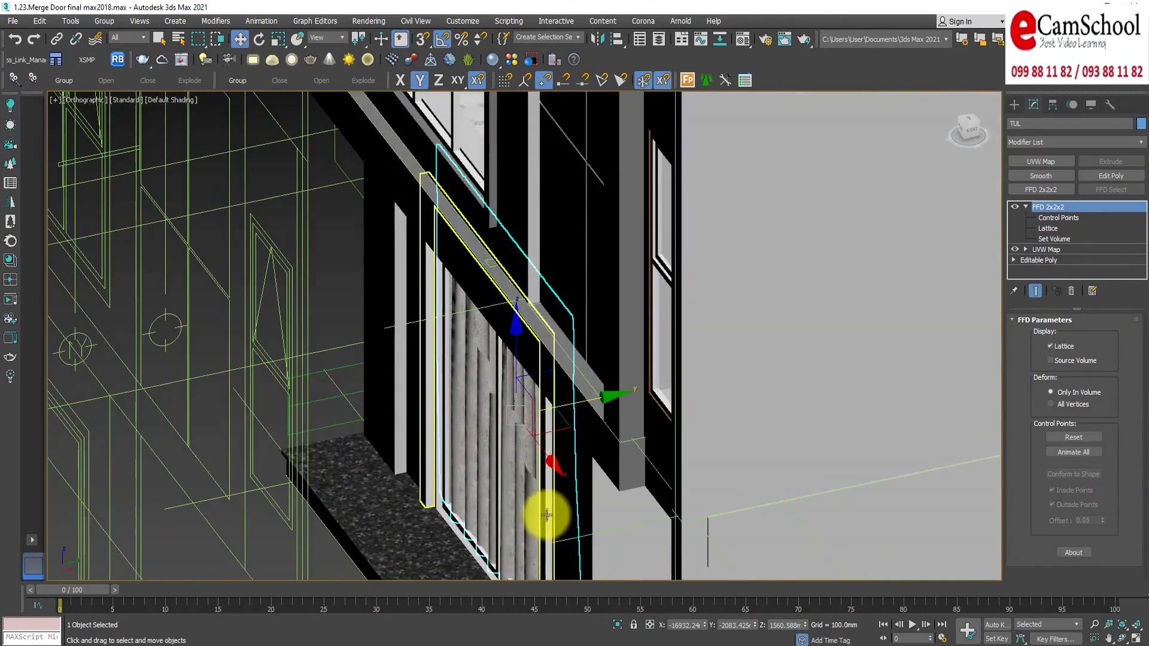
{"action": "scroll", "coordinate": [556, 485], "scroll_direction": "up", "scroll_amount": 2}
{"action": "left_click_drag", "start_coordinate": [594, 323], "coordinate": [610, 321]}
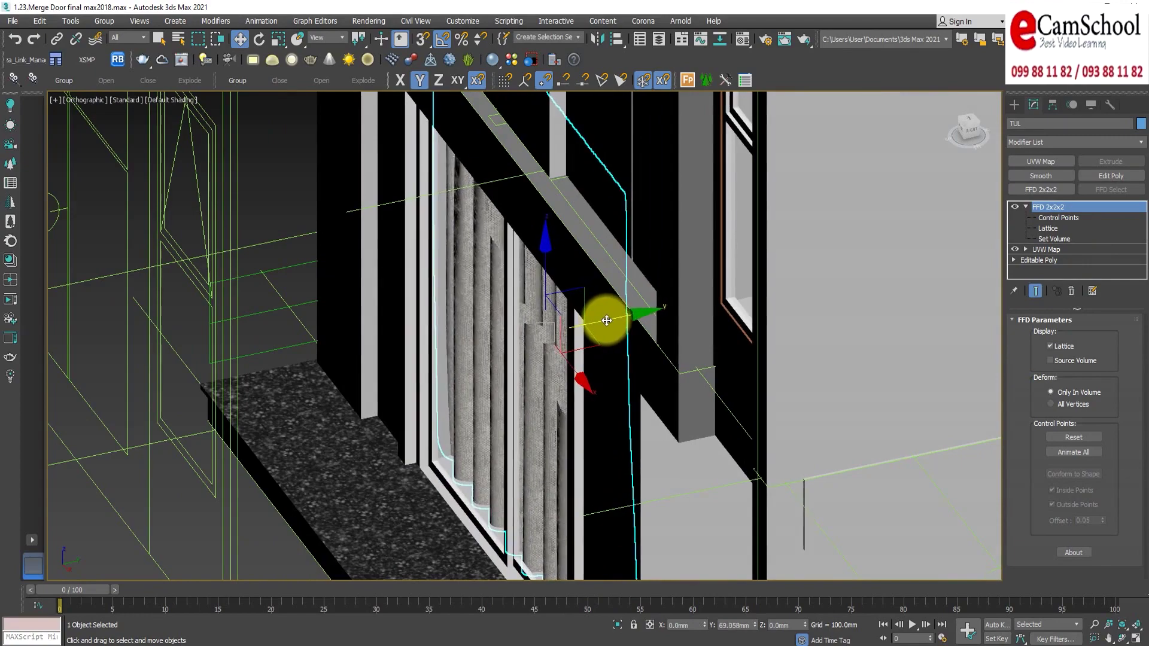
Align the curtain in the door opening and Shift-drag a copy up toward the upper window.
{"action": "scroll", "coordinate": [547, 448], "scroll_direction": "up", "scroll_amount": 3}
{"action": "scroll", "coordinate": [567, 442], "scroll_direction": "down", "scroll_amount": 3}
{"action": "scroll", "coordinate": [534, 461], "scroll_direction": "up", "scroll_amount": 2}
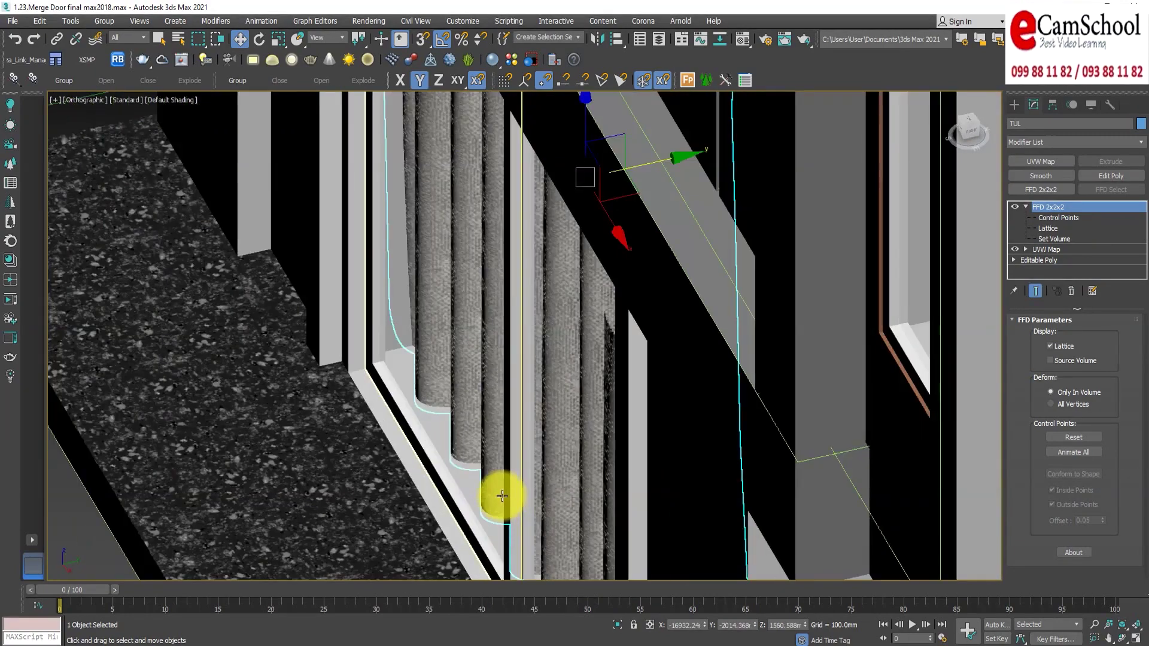
{"action": "scroll", "coordinate": [503, 495], "scroll_direction": "up", "scroll_amount": 2}
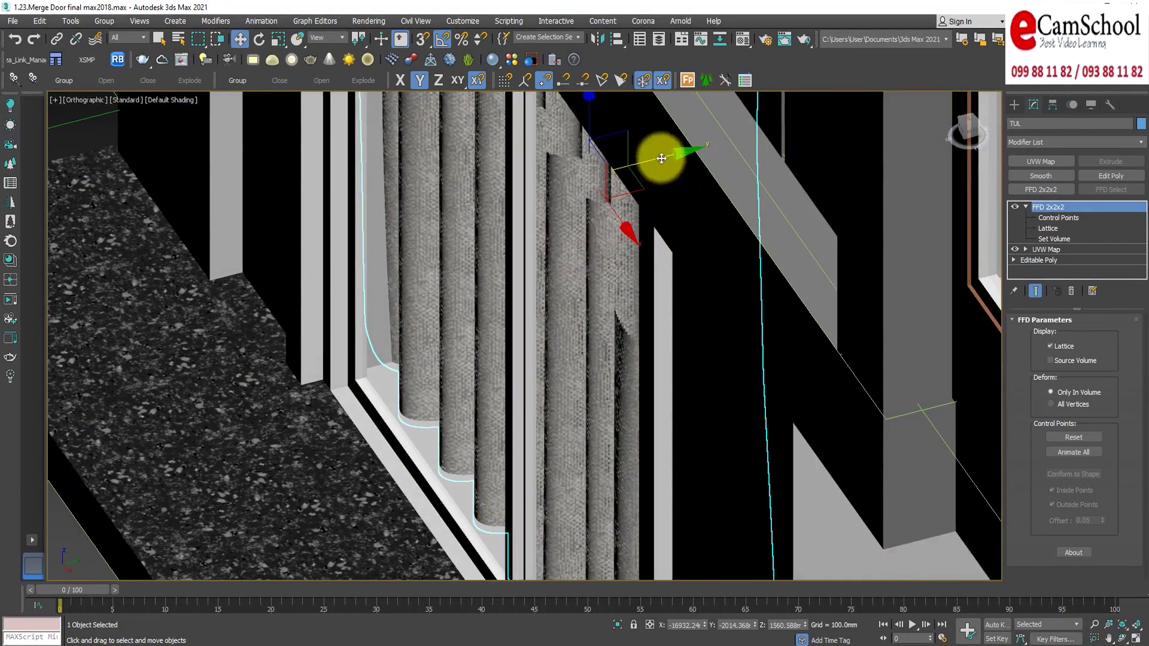
{"action": "left_click_drag", "start_coordinate": [663, 177], "coordinate": [649, 181]}
{"action": "middle_click_drag", "start_coordinate": [649, 180], "coordinate": [621, 325], "text": "alt"}
{"action": "scroll", "coordinate": [631, 333], "scroll_direction": "down", "scroll_amount": 2}
{"action": "scroll", "coordinate": [641, 359], "scroll_direction": "down", "scroll_amount": 3}
{"action": "scroll", "coordinate": [665, 365], "scroll_direction": "down", "scroll_amount": 1}
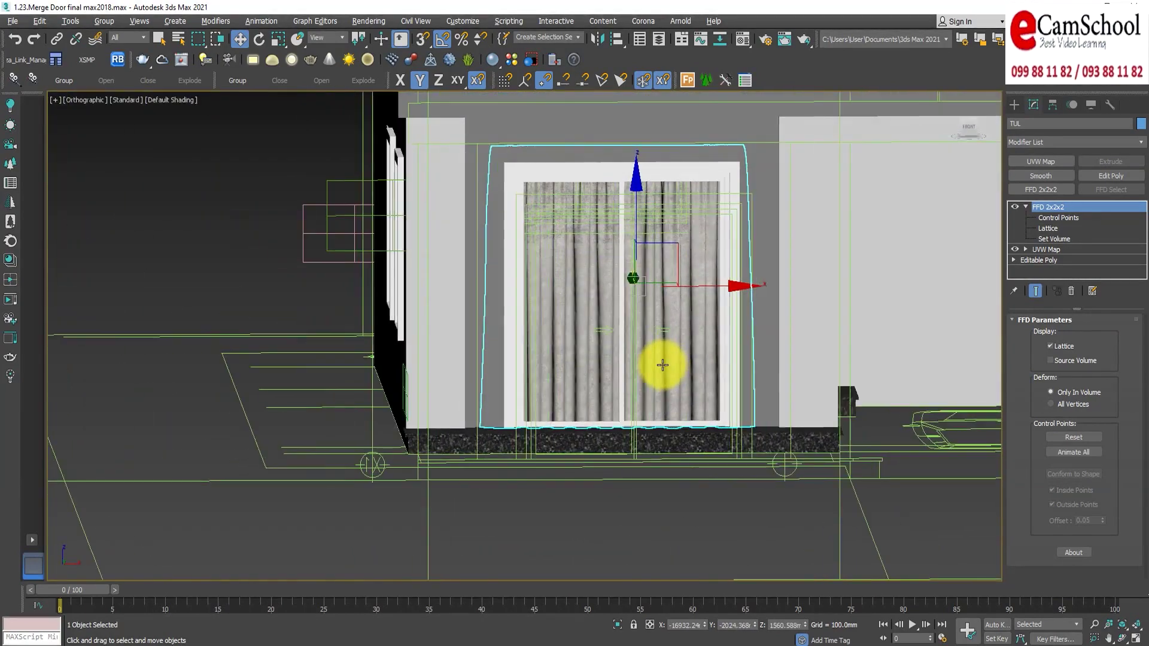
{"action": "scroll", "coordinate": [698, 303], "scroll_direction": "down", "scroll_amount": 2}
{"action": "scroll", "coordinate": [631, 482], "scroll_direction": "down", "scroll_amount": 2}
{"action": "scroll", "coordinate": [596, 490], "scroll_direction": "up", "scroll_amount": 1}
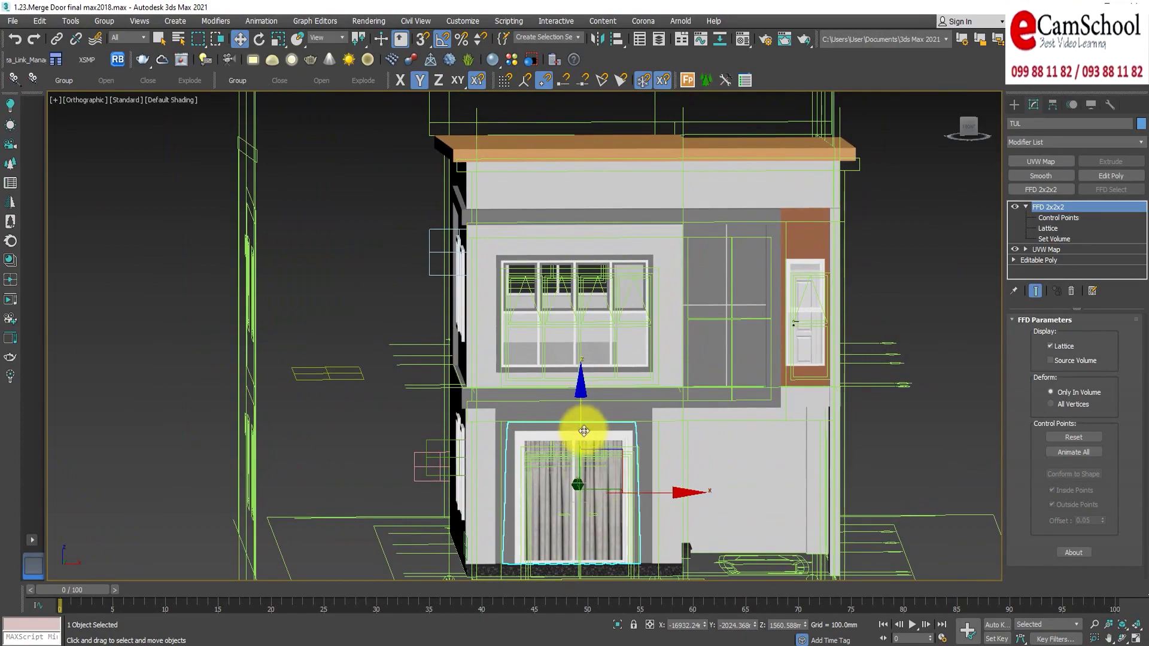
{"action": "left_click_drag", "start_coordinate": [580, 421], "coordinate": [577, 321], "text": "shift"}
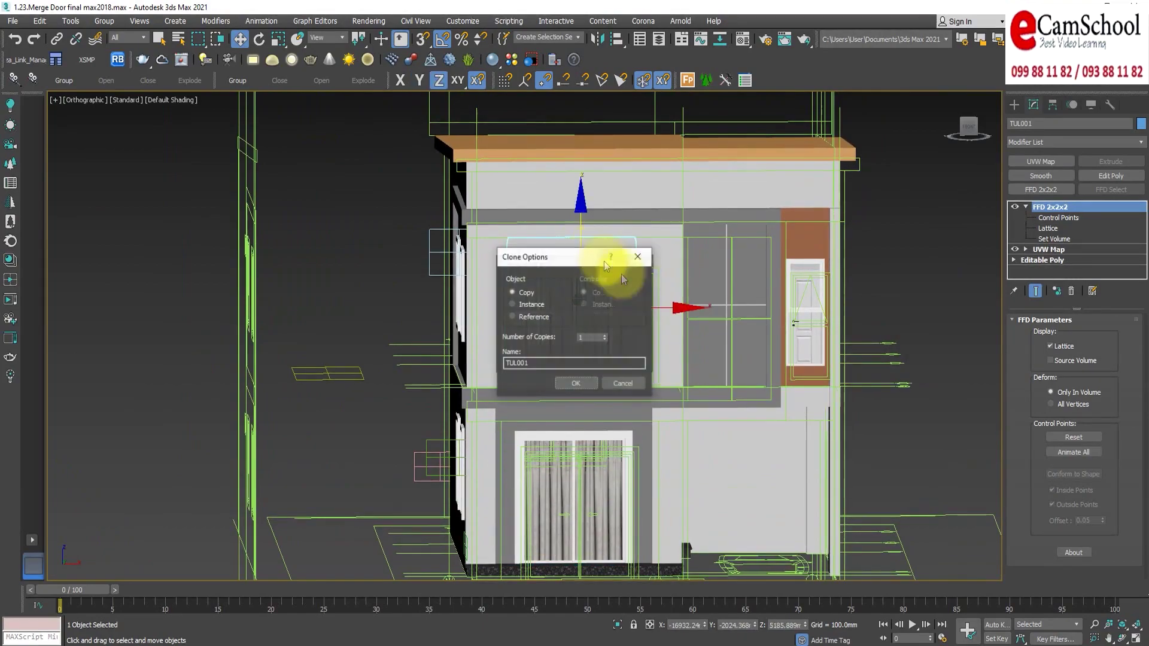
Check curtain copy TUL001 in the upper-floor window, then shift-drag it sideways for another copy.
{"action": "scroll", "coordinate": [687, 326], "scroll_direction": "up", "scroll_amount": 3}
{"action": "mouse_move", "coordinate": [608, 371]}
{"action": "middle_mouse_down", "text": "alt"}
{"action": "mouse_move", "coordinate": [591, 321]}
{"action": "mouse_move", "coordinate": [575, 415]}
{"action": "middle_mouse_up", "text": "alt"}
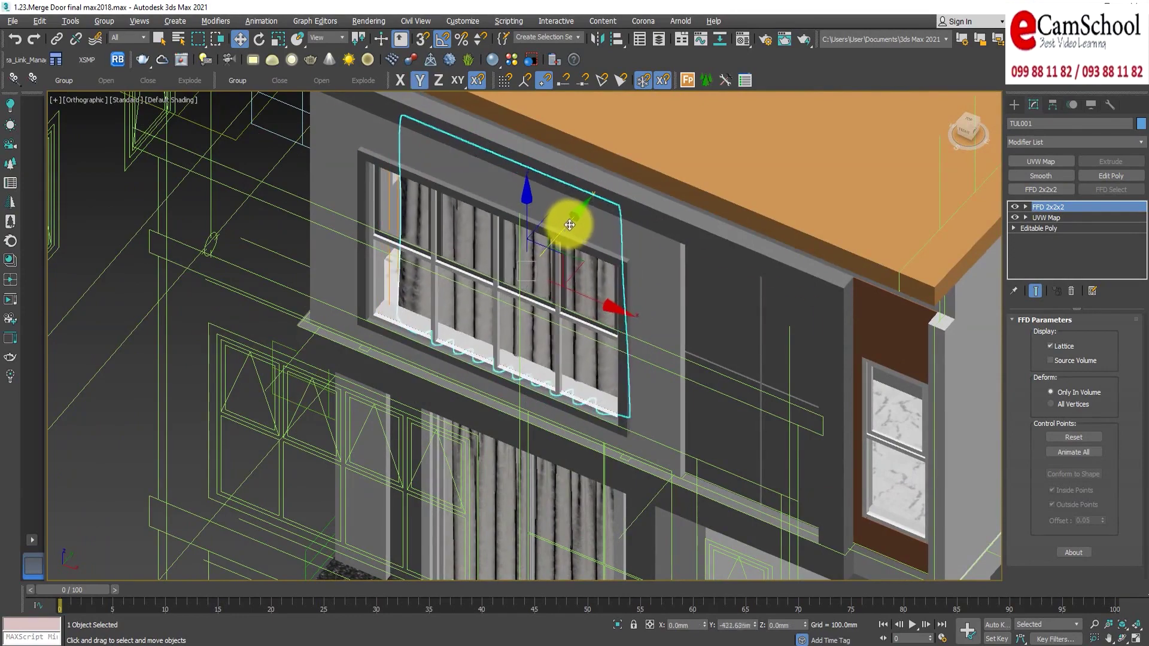
{"action": "mouse_move", "coordinate": [574, 225]}
{"action": "middle_mouse_down", "text": "alt"}
{"action": "mouse_move", "coordinate": [570, 305]}
{"action": "mouse_move", "coordinate": [598, 267]}
{"action": "middle_mouse_up", "text": "alt"}
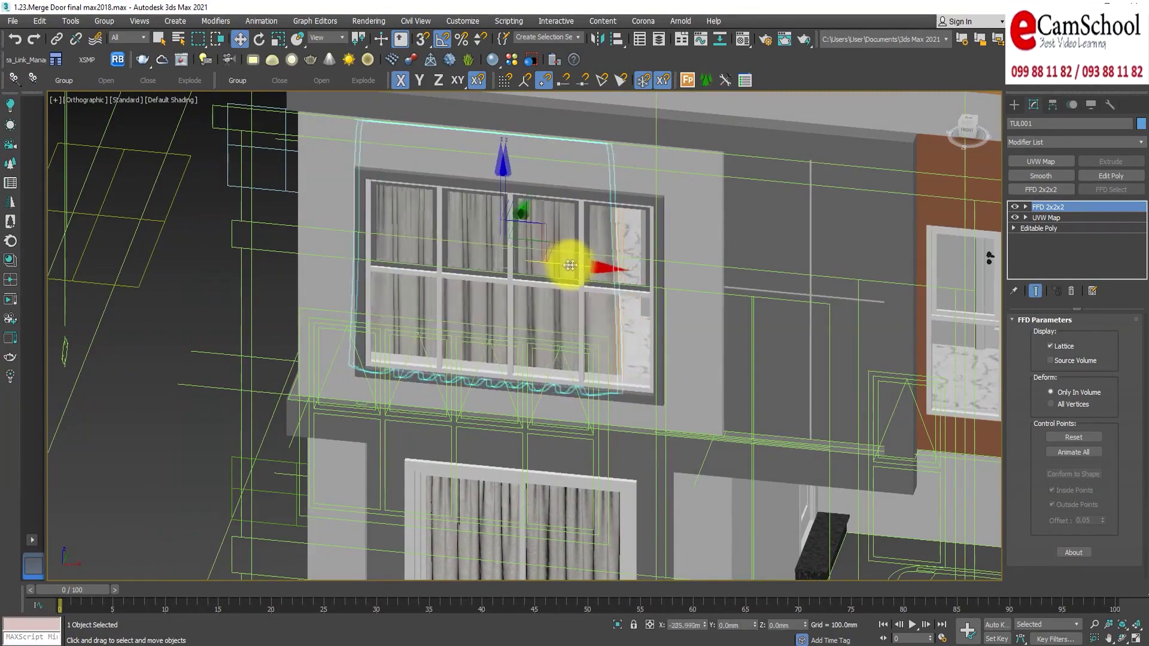
{"action": "mouse_move", "coordinate": [560, 265]}
{"action": "middle_mouse_down", "text": "alt"}
{"action": "mouse_move", "coordinate": [503, 321]}
{"action": "mouse_move", "coordinate": [482, 316]}
{"action": "mouse_move", "coordinate": [540, 389]}
{"action": "mouse_move", "coordinate": [629, 313]}
{"action": "mouse_move", "coordinate": [569, 400]}
{"action": "mouse_move", "coordinate": [521, 325]}
{"action": "mouse_move", "coordinate": [506, 401]}
{"action": "mouse_move", "coordinate": [521, 334]}
{"action": "mouse_move", "coordinate": [488, 329]}
{"action": "mouse_move", "coordinate": [481, 393]}
{"action": "mouse_move", "coordinate": [488, 313]}
{"action": "mouse_move", "coordinate": [549, 403]}
{"action": "mouse_move", "coordinate": [530, 294]}
{"action": "mouse_move", "coordinate": [587, 354]}
{"action": "mouse_move", "coordinate": [602, 344]}
{"action": "mouse_move", "coordinate": [588, 355]}
{"action": "mouse_move", "coordinate": [587, 211]}
{"action": "mouse_move", "coordinate": [536, 282]}
{"action": "mouse_move", "coordinate": [541, 339]}
{"action": "middle_mouse_up", "text": "alt"}
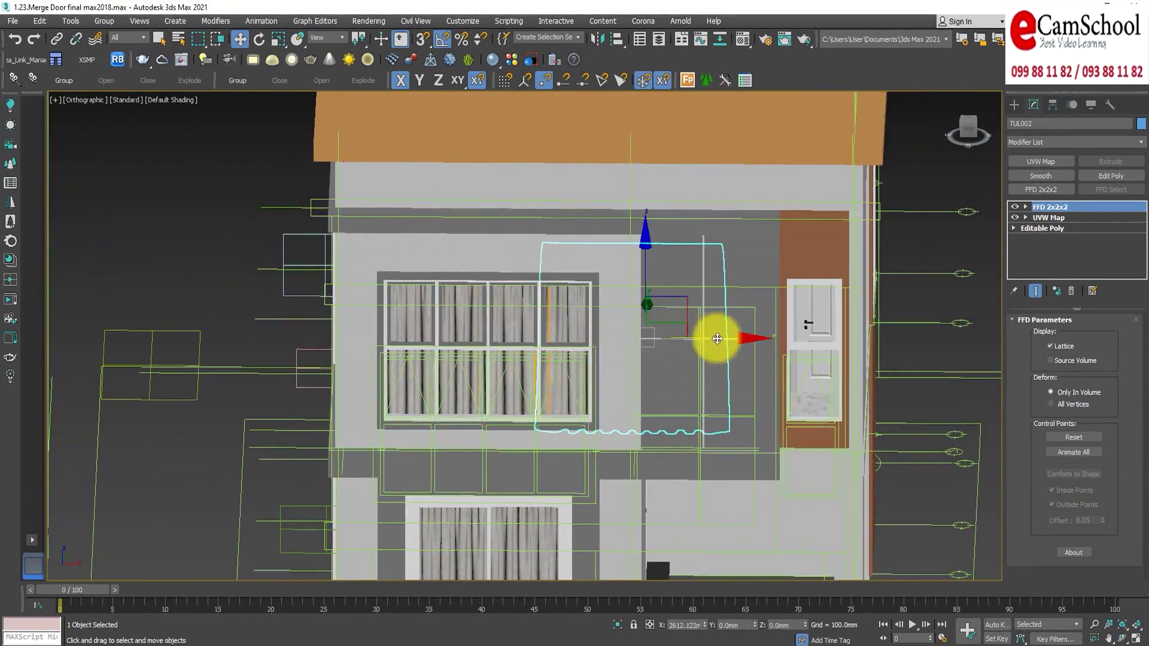
{"action": "left_click_drag", "start_coordinate": [717, 338], "coordinate": [719, 343]}
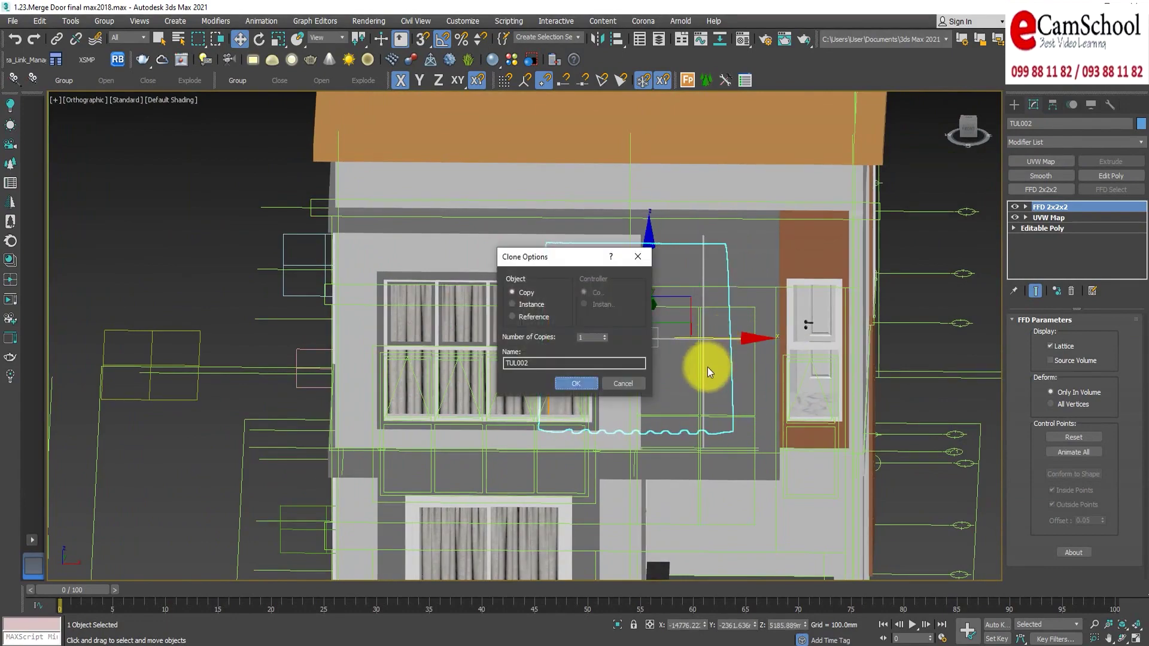
Confirm the new curtain copy and nudge it slightly along the Y axis.
{"action": "key", "text": "Return"}
{"action": "scroll", "coordinate": [680, 372], "scroll_direction": "up", "scroll_amount": 5}
{"action": "middle_click_drag", "start_coordinate": [662, 359], "coordinate": [639, 392], "text": "alt"}
{"action": "scroll", "coordinate": [632, 263], "scroll_direction": "up", "scroll_amount": 3}
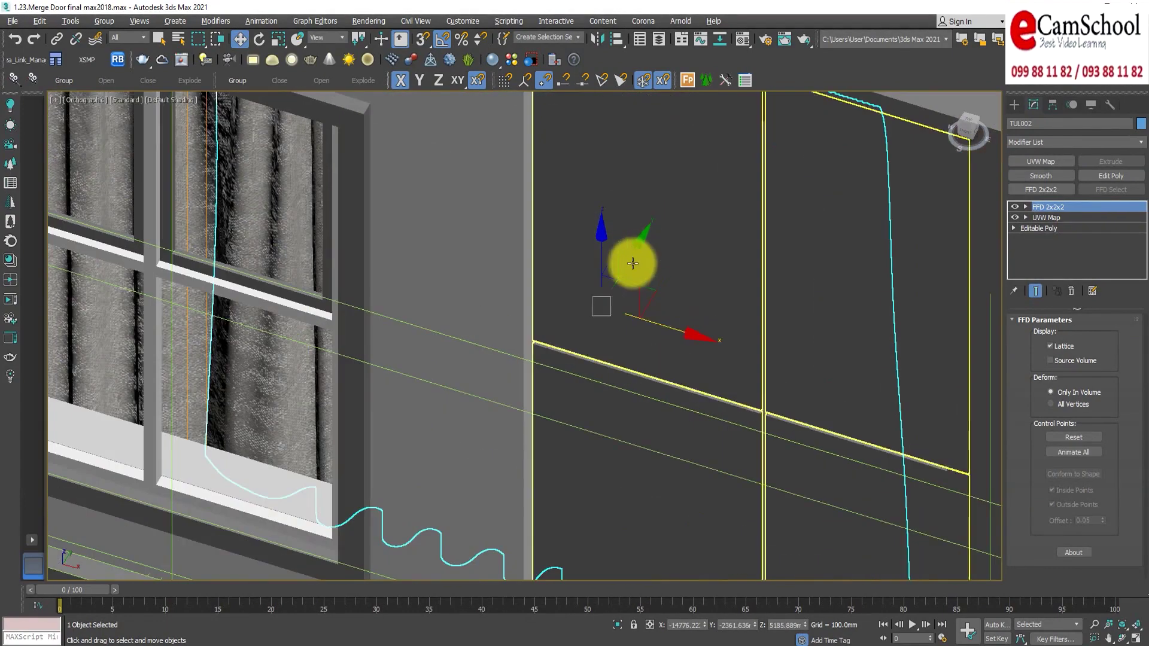
{"action": "key", "text": "F6"}
{"action": "middle_click_drag", "start_coordinate": [633, 248], "coordinate": [560, 386], "text": "alt"}
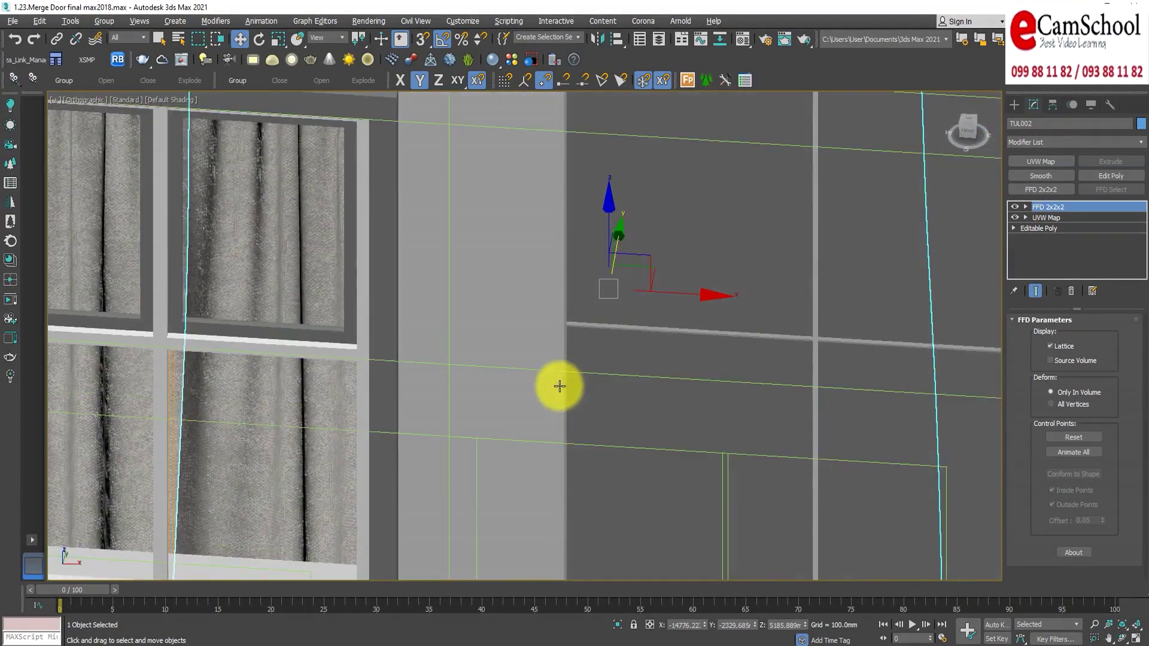
{"action": "left_click_drag", "start_coordinate": [619, 248], "coordinate": [620, 246]}
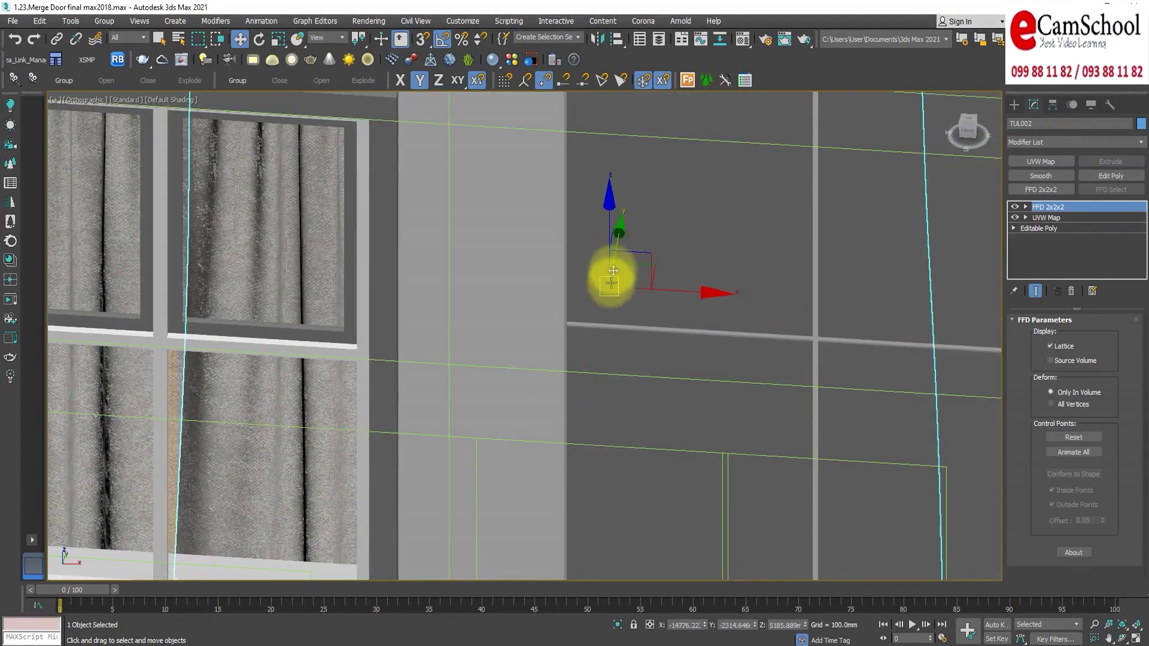
Move the curtain copy right along X onto the narrow side window.
{"action": "scroll", "coordinate": [614, 259], "scroll_direction": "down", "scroll_amount": 10}
{"action": "scroll", "coordinate": [603, 300], "scroll_direction": "up", "scroll_amount": 2}
{"action": "scroll", "coordinate": [608, 329], "scroll_direction": "down", "scroll_amount": 5}
{"action": "scroll", "coordinate": [634, 331], "scroll_direction": "up", "scroll_amount": 4}
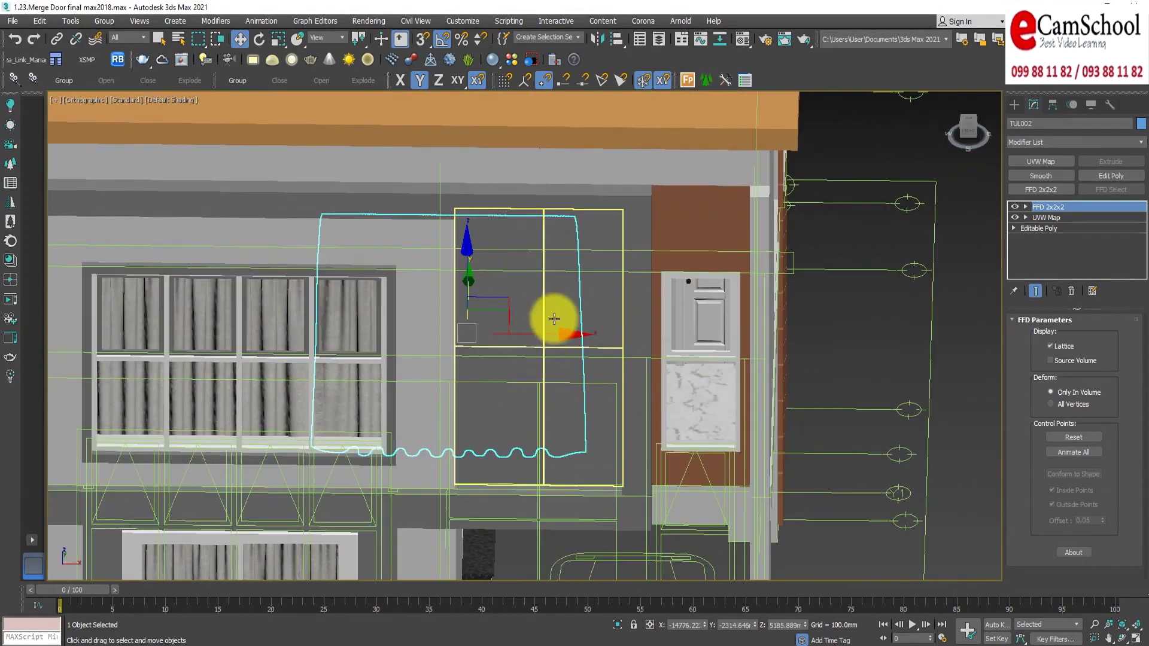
{"action": "left_click_drag", "start_coordinate": [553, 333], "coordinate": [750, 349]}
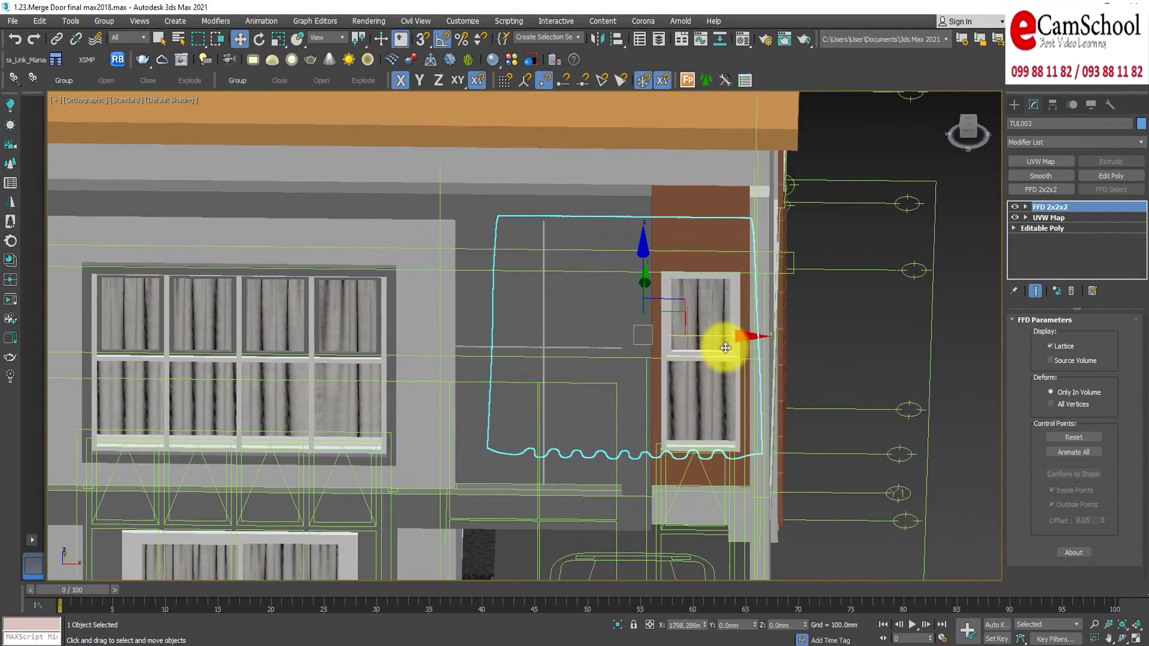
{"action": "mouse_move", "coordinate": [715, 394]}
{"action": "middle_mouse_down", "text": "alt"}
{"action": "mouse_move", "coordinate": [558, 416]}
{"action": "mouse_move", "coordinate": [552, 398]}
{"action": "middle_mouse_up", "text": "alt"}
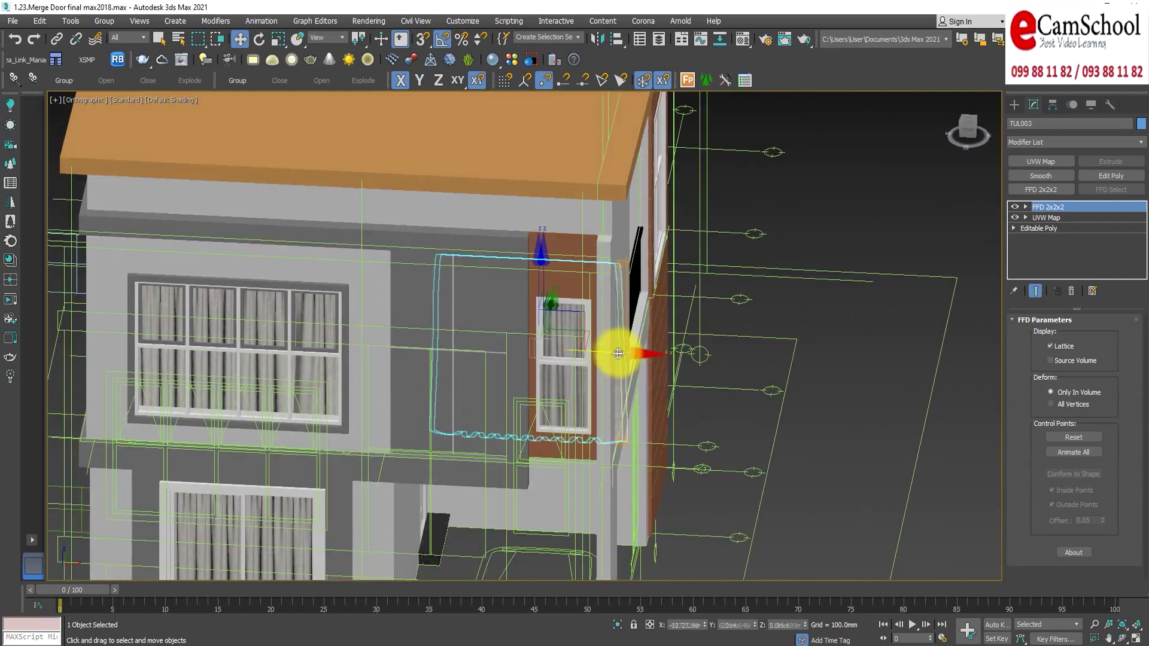
{"action": "left_click", "coordinate": [1072, 291]}
Shift the side-window curtain's UVW Map gizmo slightly along Y and X.
{"action": "scroll", "coordinate": [598, 353], "scroll_direction": "up", "scroll_amount": 2}
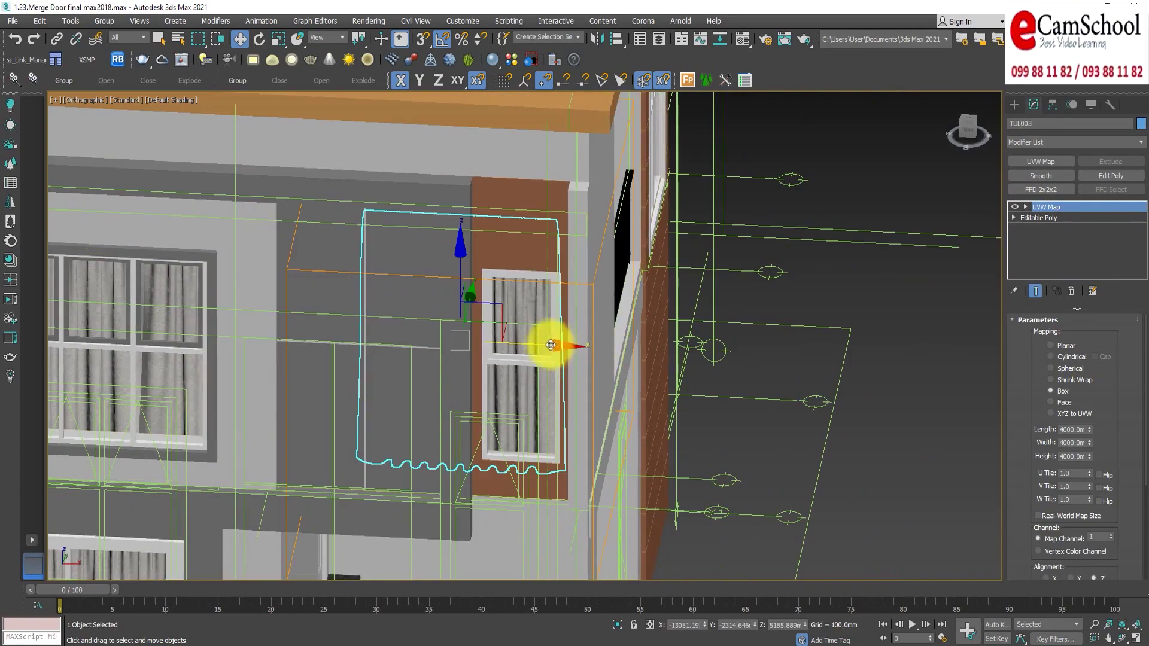
{"action": "mouse_move", "coordinate": [552, 344]}
{"action": "middle_mouse_down", "text": "alt"}
{"action": "mouse_move", "coordinate": [477, 390]}
{"action": "mouse_move", "coordinate": [496, 313]}
{"action": "middle_mouse_up", "text": "alt"}
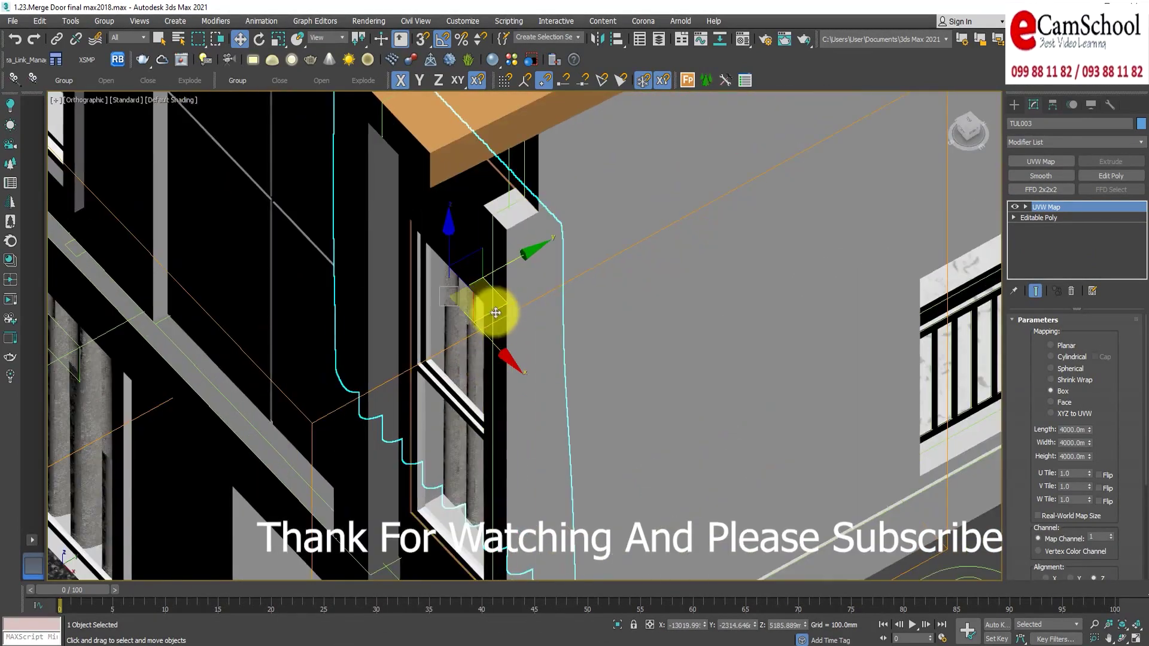
{"action": "mouse_move", "coordinate": [501, 264]}
{"action": "middle_mouse_down", "text": "alt"}
{"action": "mouse_move", "coordinate": [457, 411]}
{"action": "mouse_move", "coordinate": [452, 390]}
{"action": "mouse_move", "coordinate": [457, 436]}
{"action": "mouse_move", "coordinate": [454, 399]}
{"action": "middle_mouse_up", "text": "alt"}
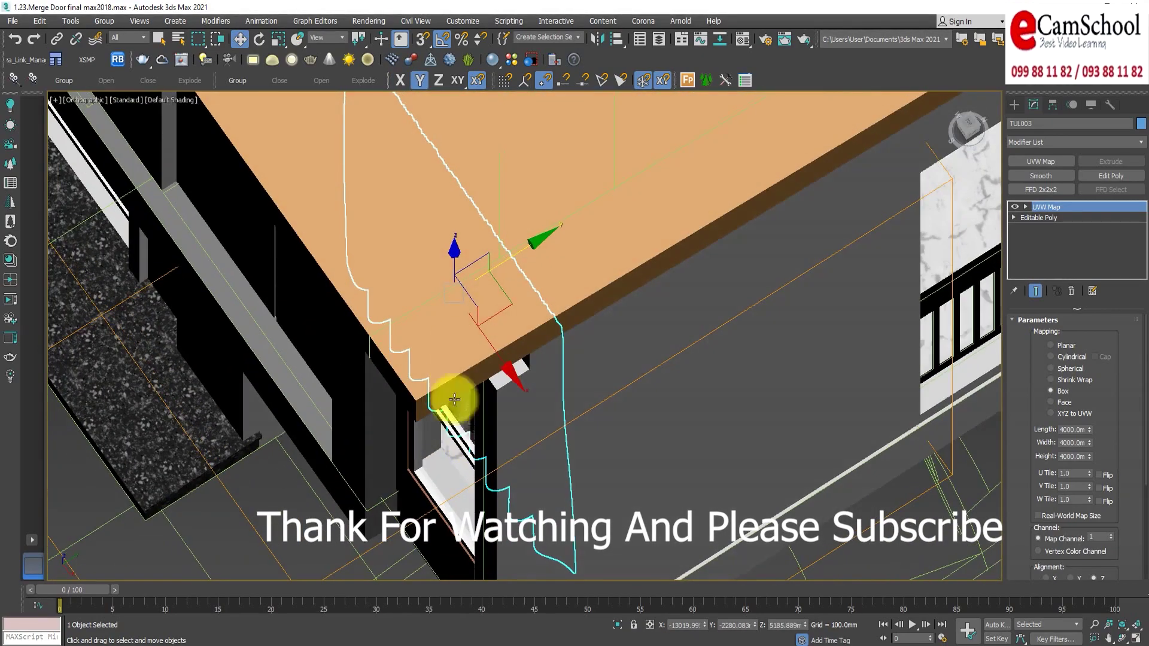
{"action": "left_click_drag", "start_coordinate": [507, 264], "coordinate": [509, 261]}
{"action": "mouse_move", "coordinate": [504, 265]}
{"action": "middle_mouse_down", "text": "alt"}
{"action": "mouse_move", "coordinate": [508, 369]}
{"action": "mouse_move", "coordinate": [547, 318]}
{"action": "mouse_move", "coordinate": [577, 308]}
{"action": "middle_mouse_up", "text": "alt"}
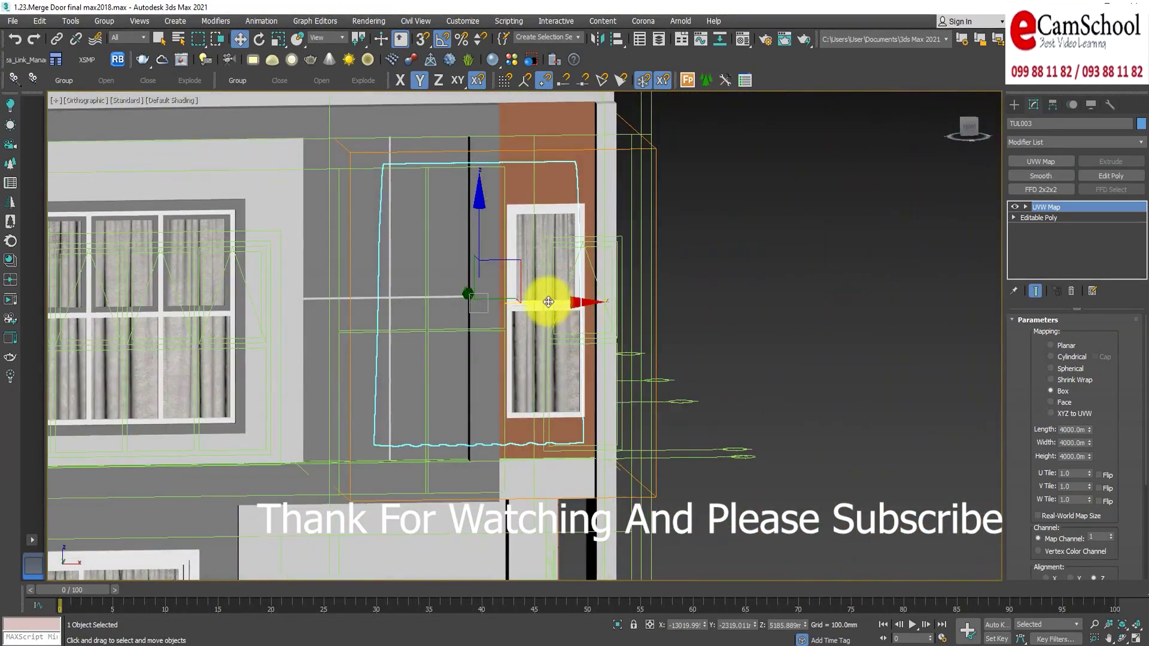
{"action": "left_click_drag", "start_coordinate": [549, 302], "coordinate": [552, 302]}
Clear the selection and orbit to an angled 3-D view of the whole house.
{"action": "scroll", "coordinate": [612, 331], "scroll_direction": "down", "scroll_amount": 2}
{"action": "scroll", "coordinate": [556, 326], "scroll_direction": "up", "scroll_amount": 1}
{"action": "mouse_move", "coordinate": [608, 334]}
{"action": "middle_mouse_down", "text": "alt"}
{"action": "mouse_move", "coordinate": [488, 377]}
{"action": "mouse_move", "coordinate": [453, 419]}
{"action": "middle_mouse_up", "text": "alt"}
{"action": "scroll", "coordinate": [453, 419], "scroll_direction": "up", "scroll_amount": 2}
{"action": "middle_click_drag", "start_coordinate": [385, 500], "coordinate": [402, 451], "text": "alt"}
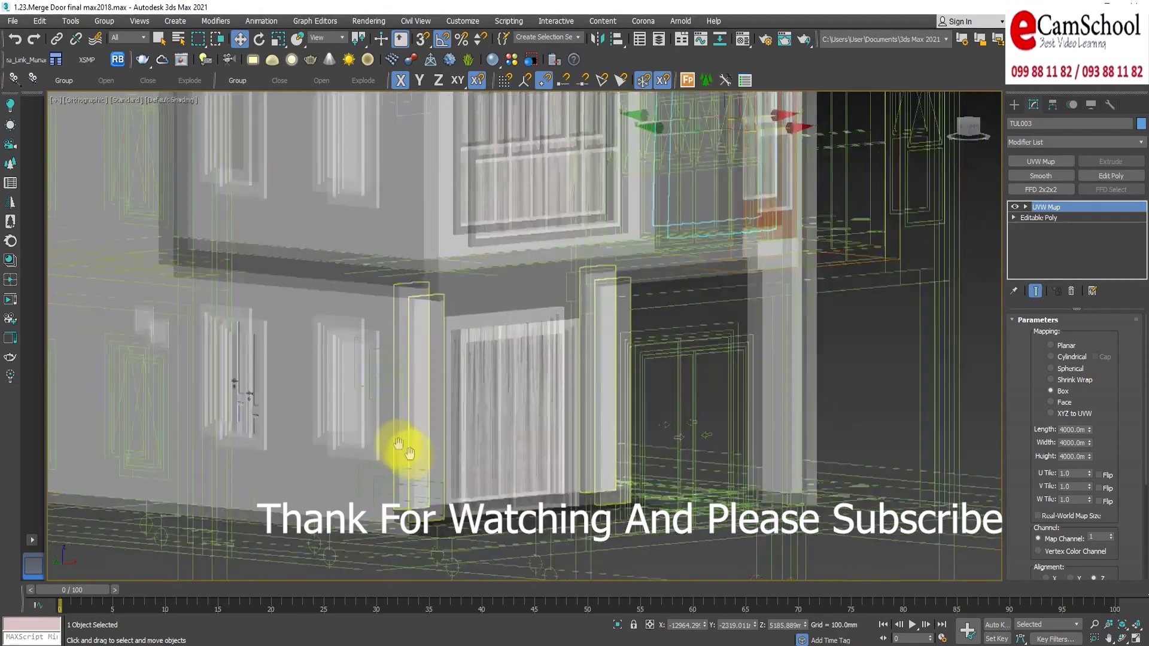
{"action": "scroll", "coordinate": [403, 451], "scroll_direction": "down", "scroll_amount": 1}
{"action": "left_click", "coordinate": [897, 413]}
{"action": "middle_click_drag", "start_coordinate": [717, 448], "coordinate": [677, 458], "text": "alt"}
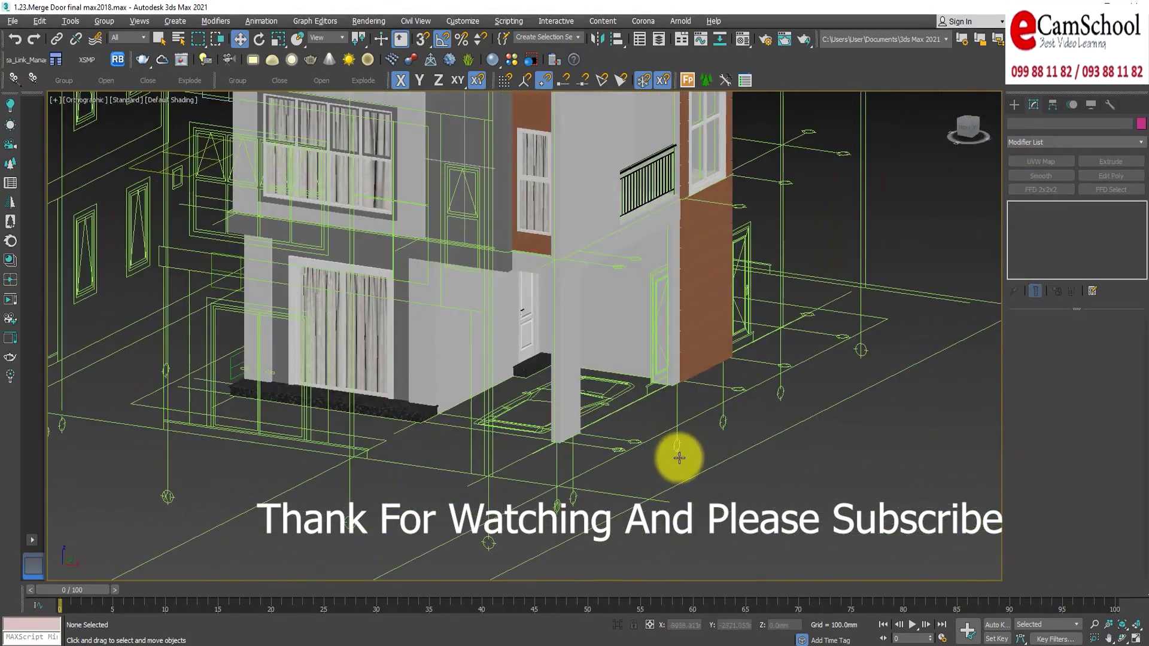